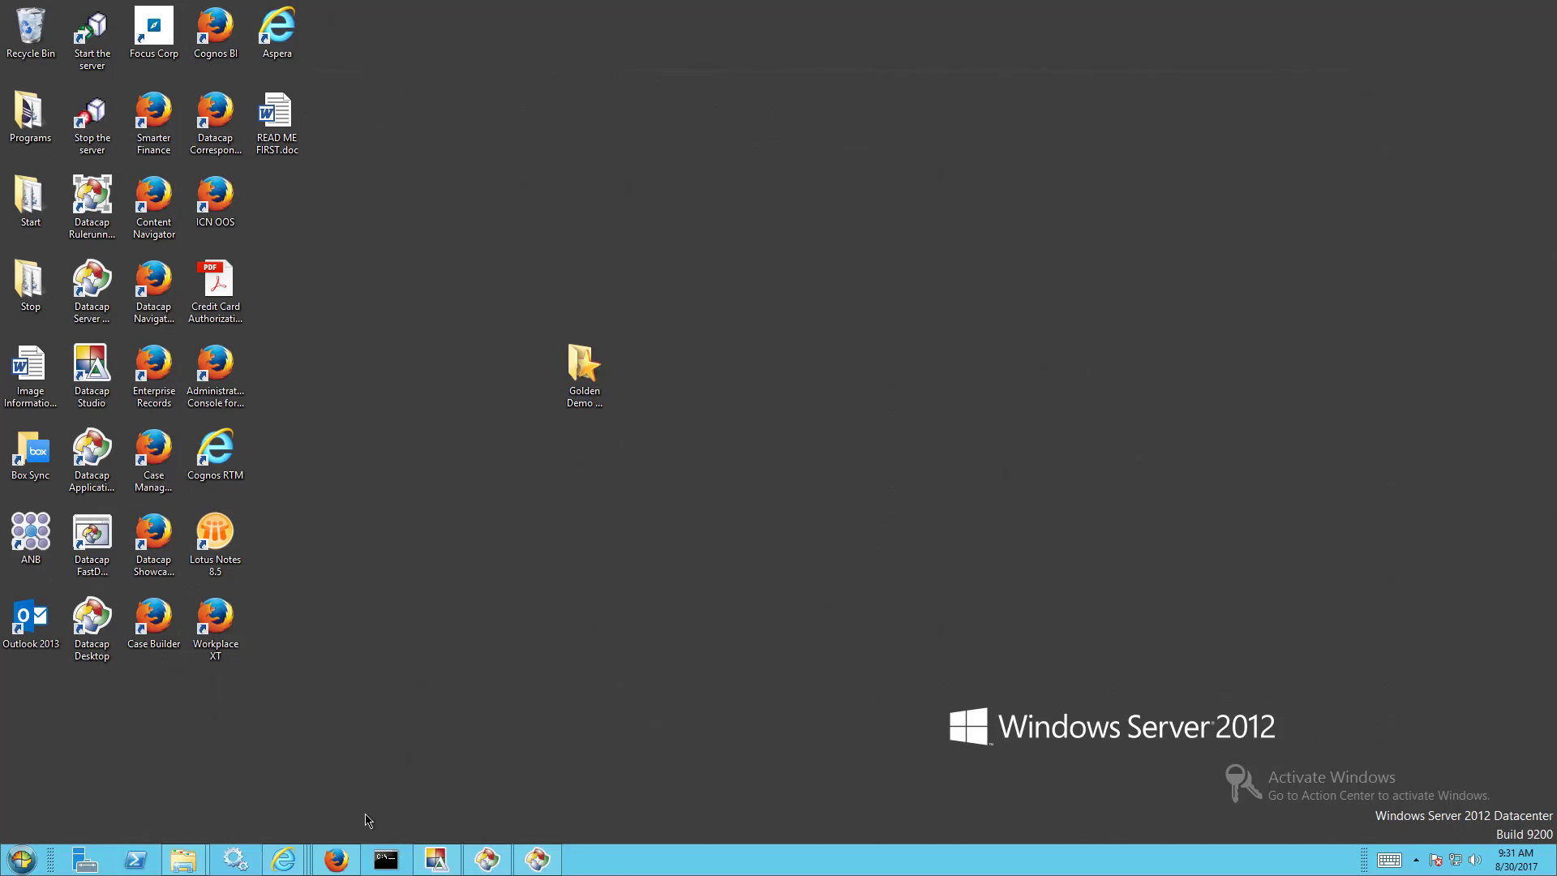
- Bring the Datacap workflow page forward and expand the Demo_SingleTIFFs and Demo_MultiFormat jobs
mouse_move(284, 860)
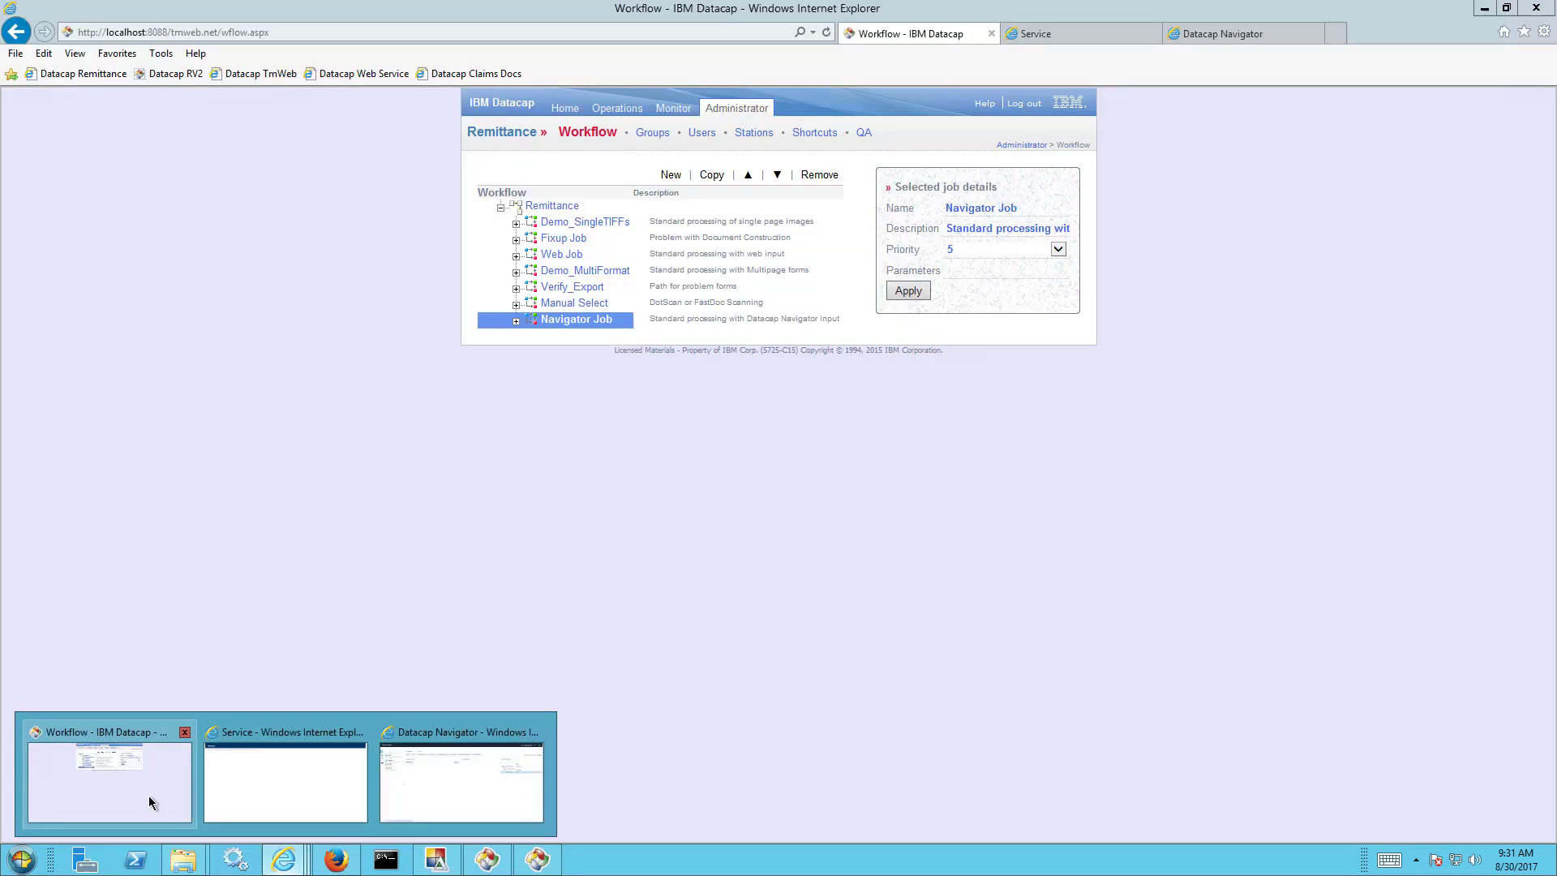
click(149, 795)
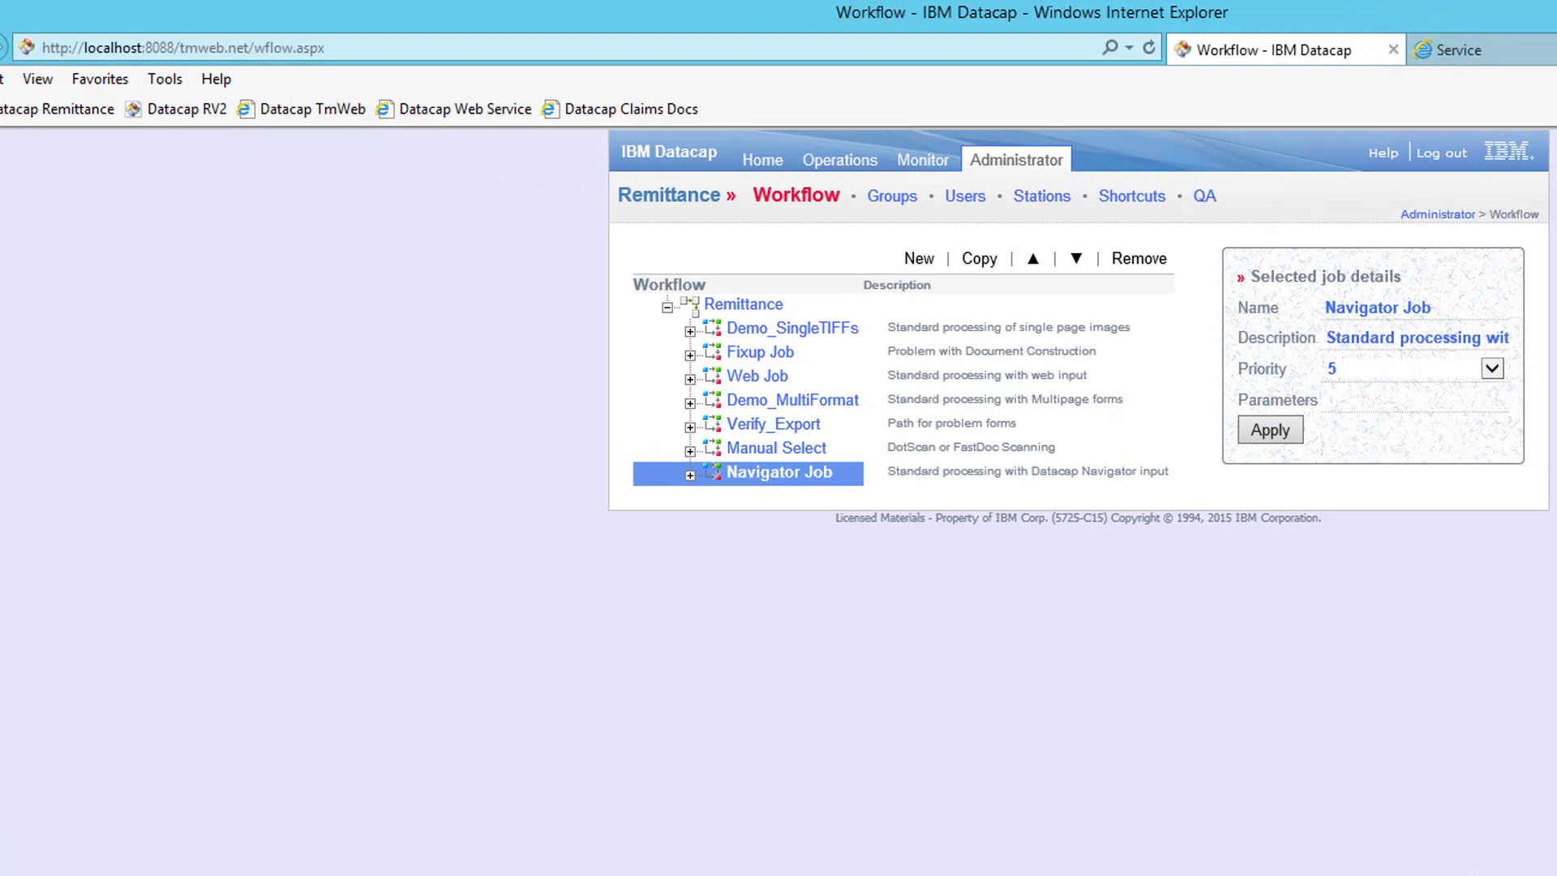
click(688, 330)
click(689, 497)
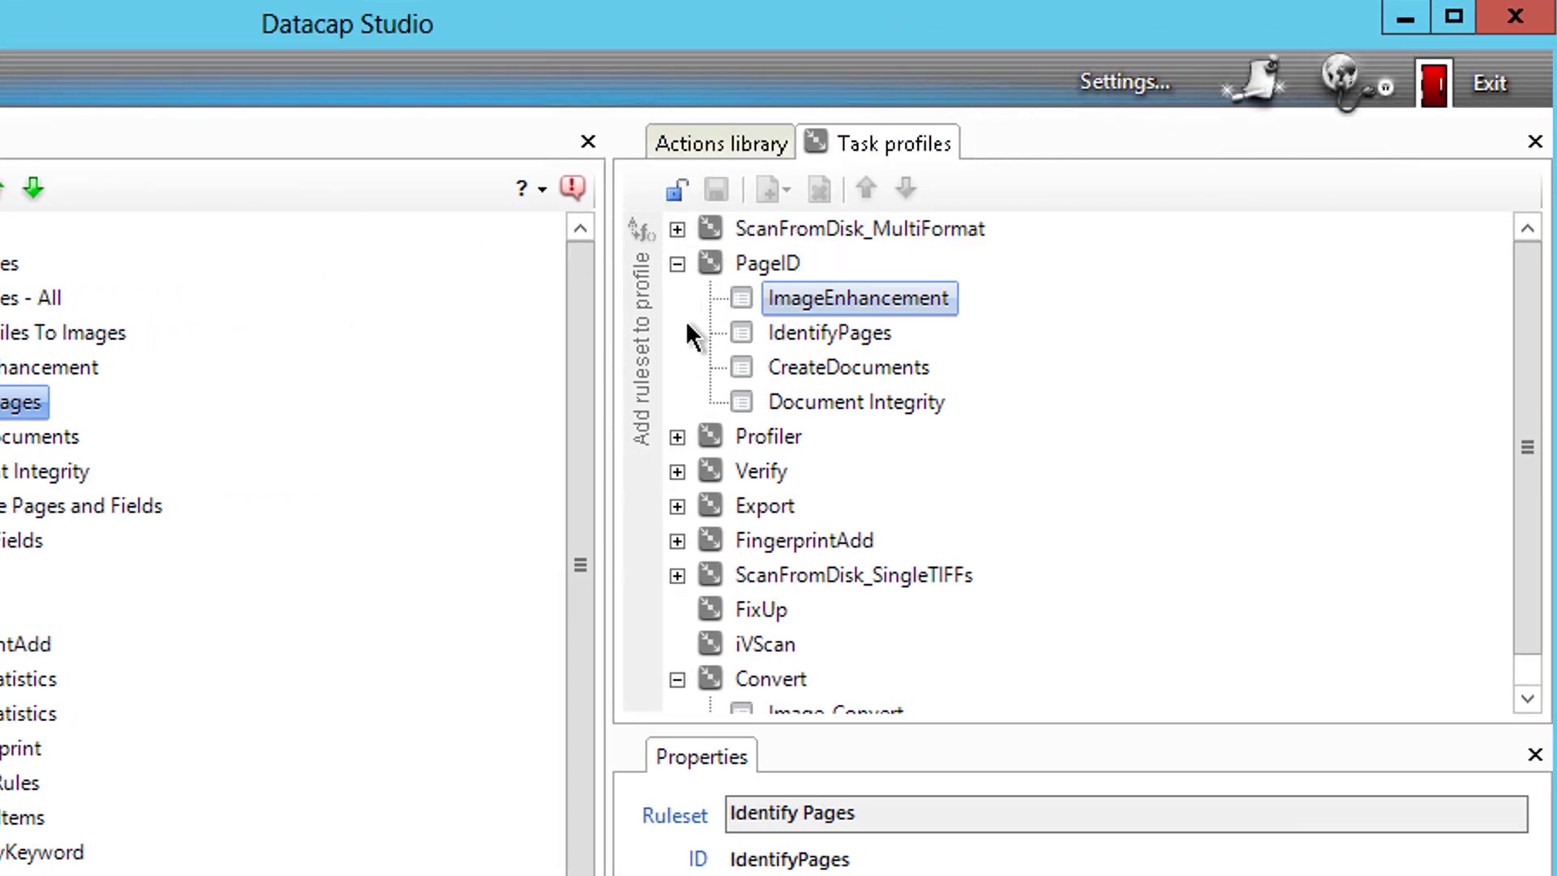
- Expand and collapse the ScanFromDisk_MultiFormat profile, then collapse the PageID profile
click(677, 230)
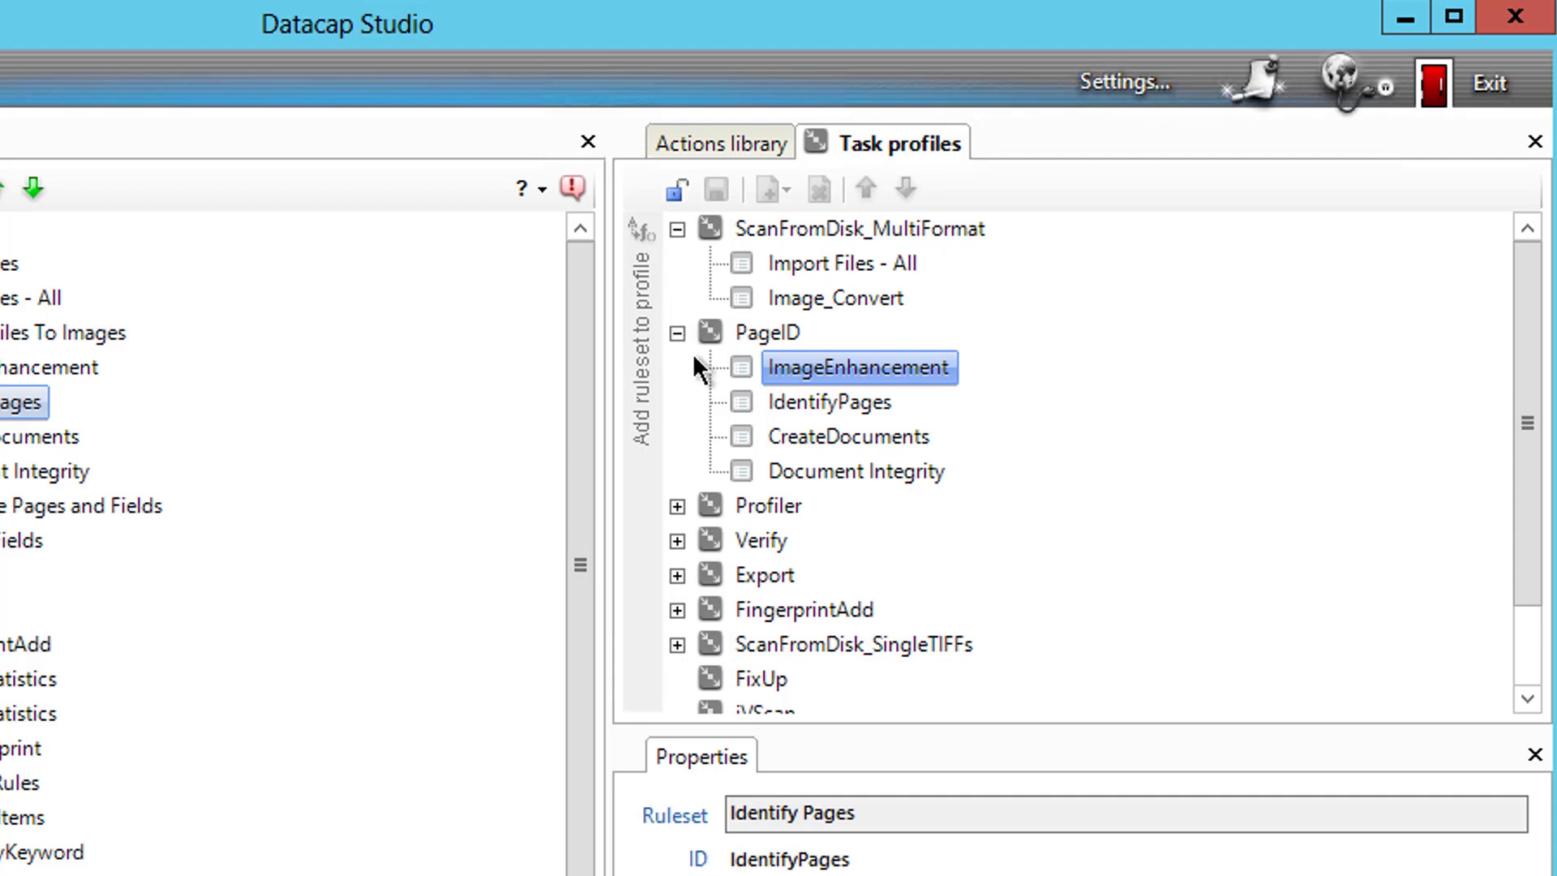
click(677, 230)
click(678, 264)
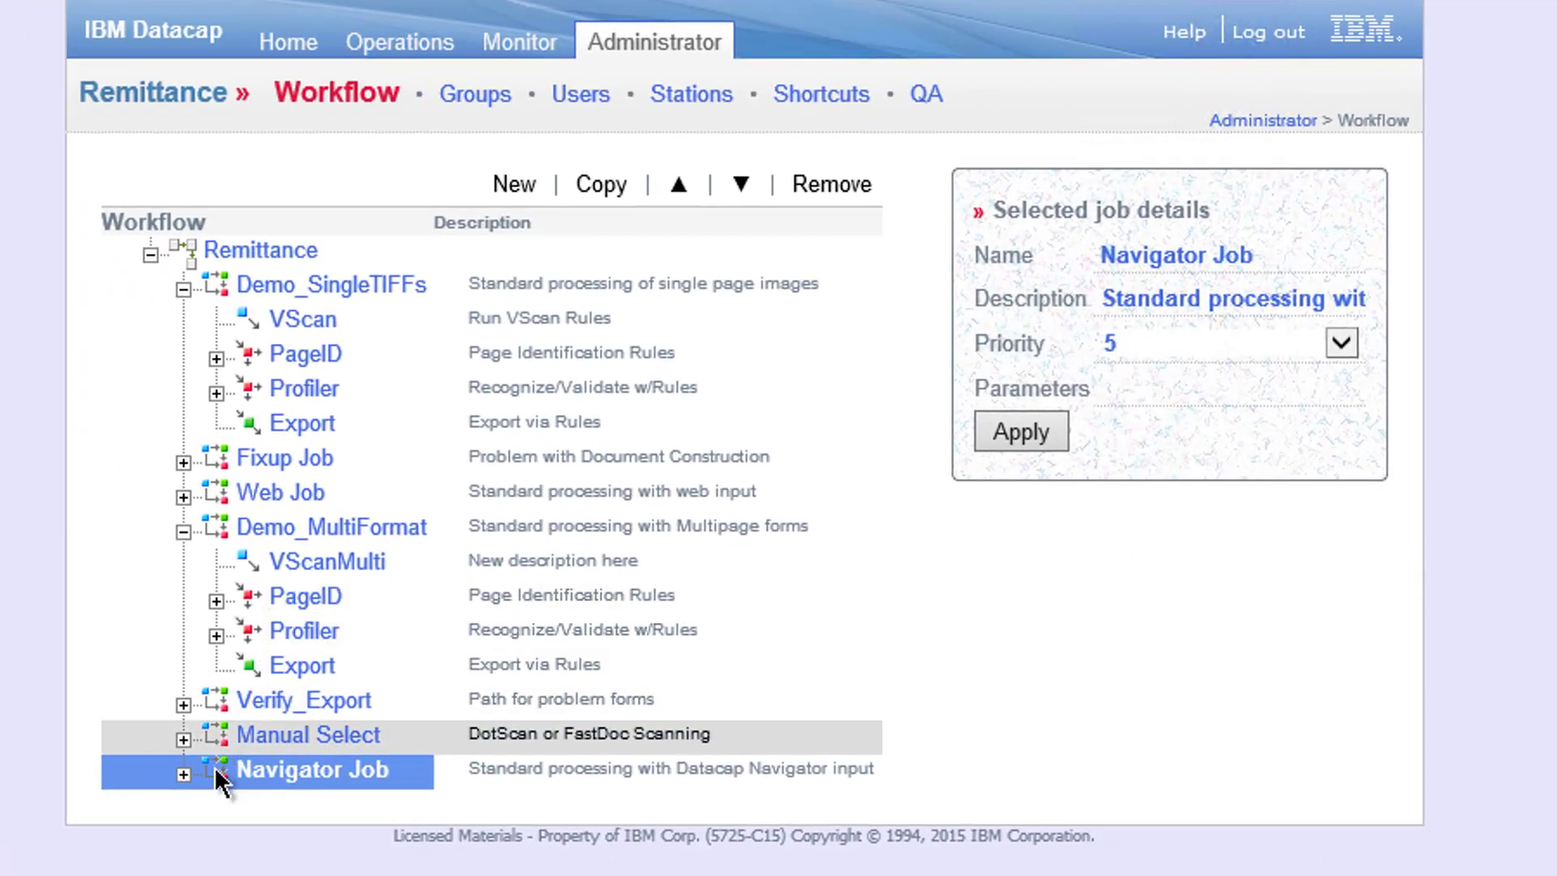
- Add a new task to Navigator Job, name it Convert and apply it
click(184, 773)
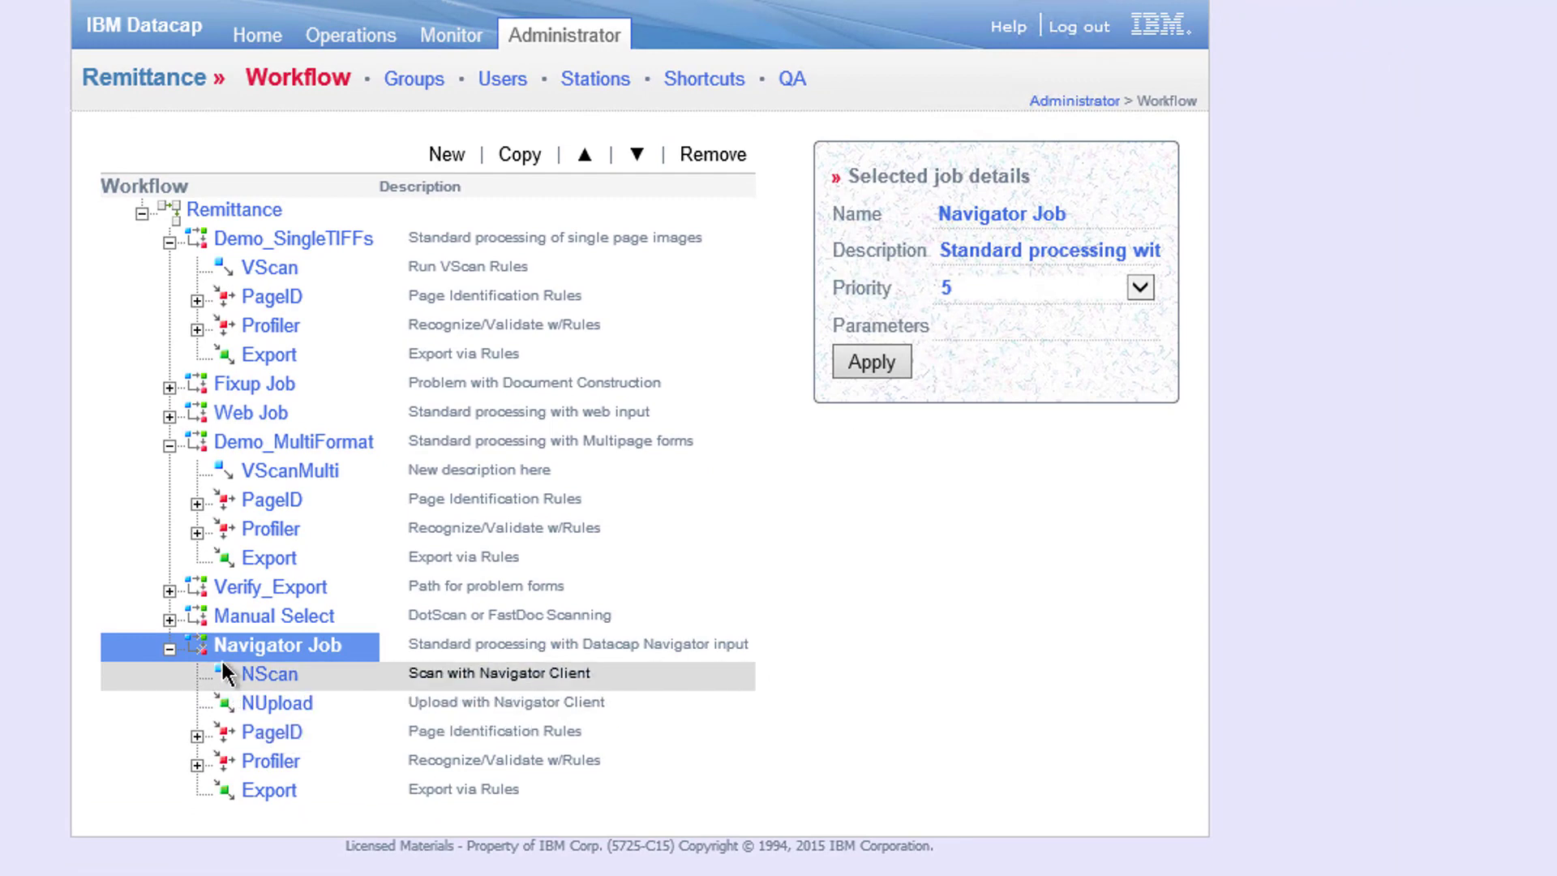
click(218, 649)
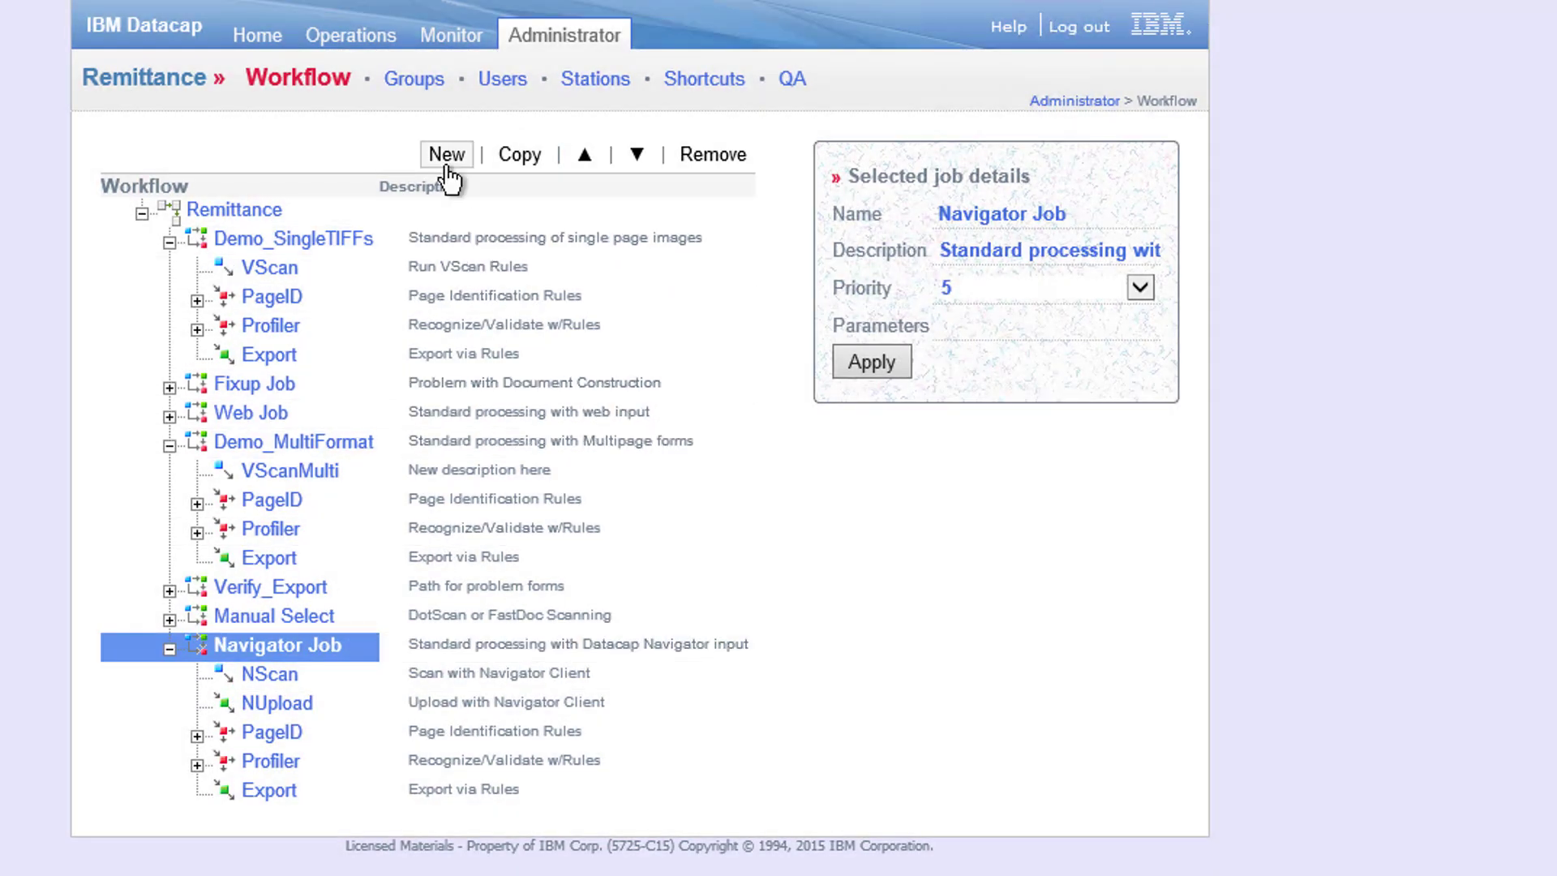
click(445, 155)
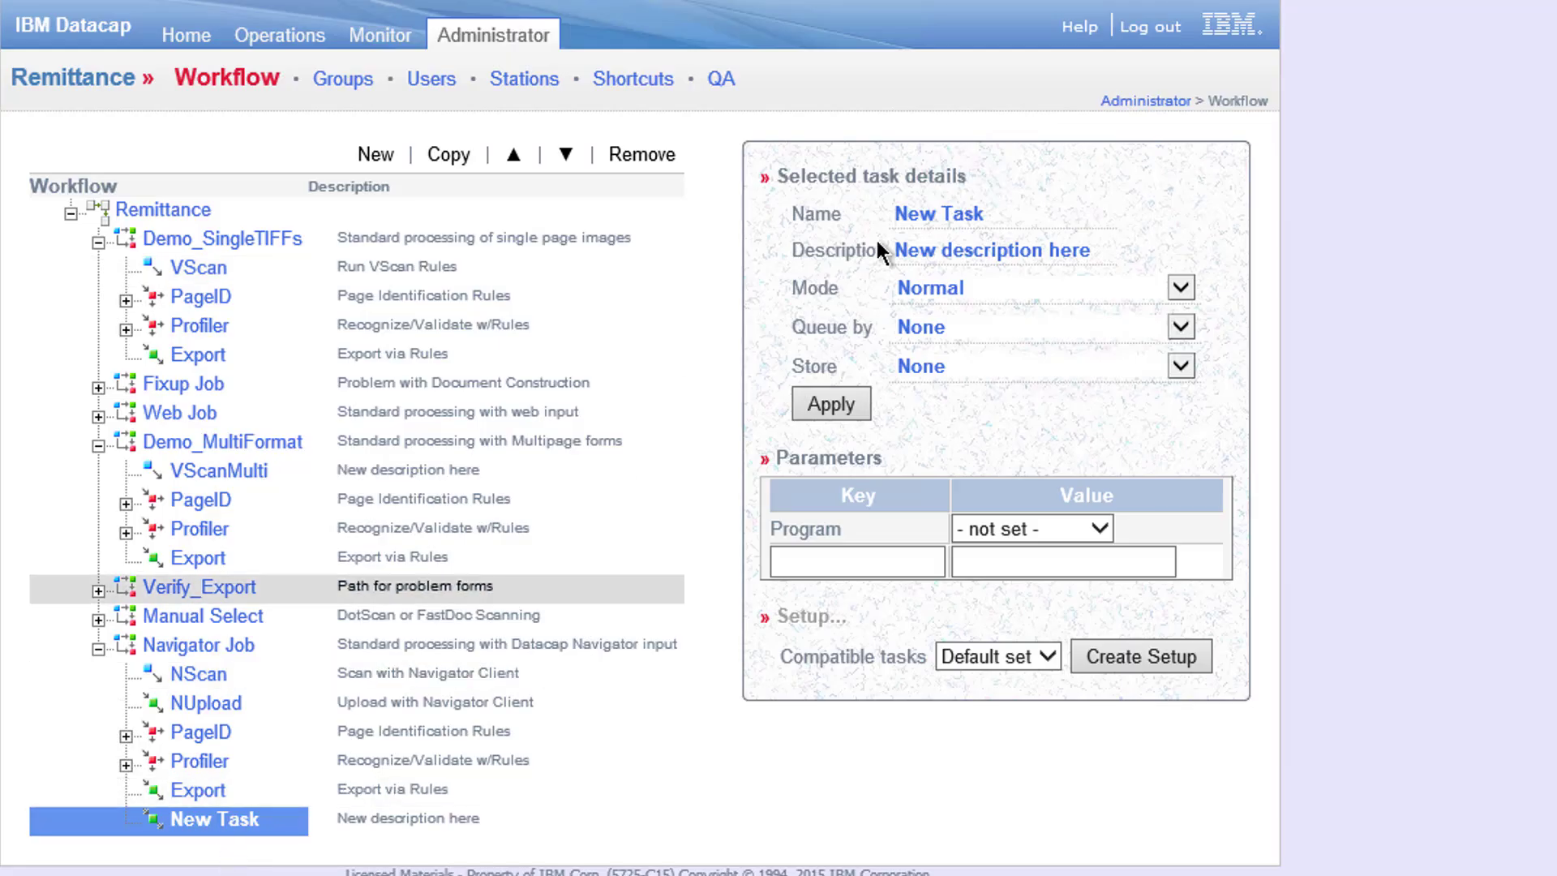
click(996, 211)
drag(995, 213, 791, 212)
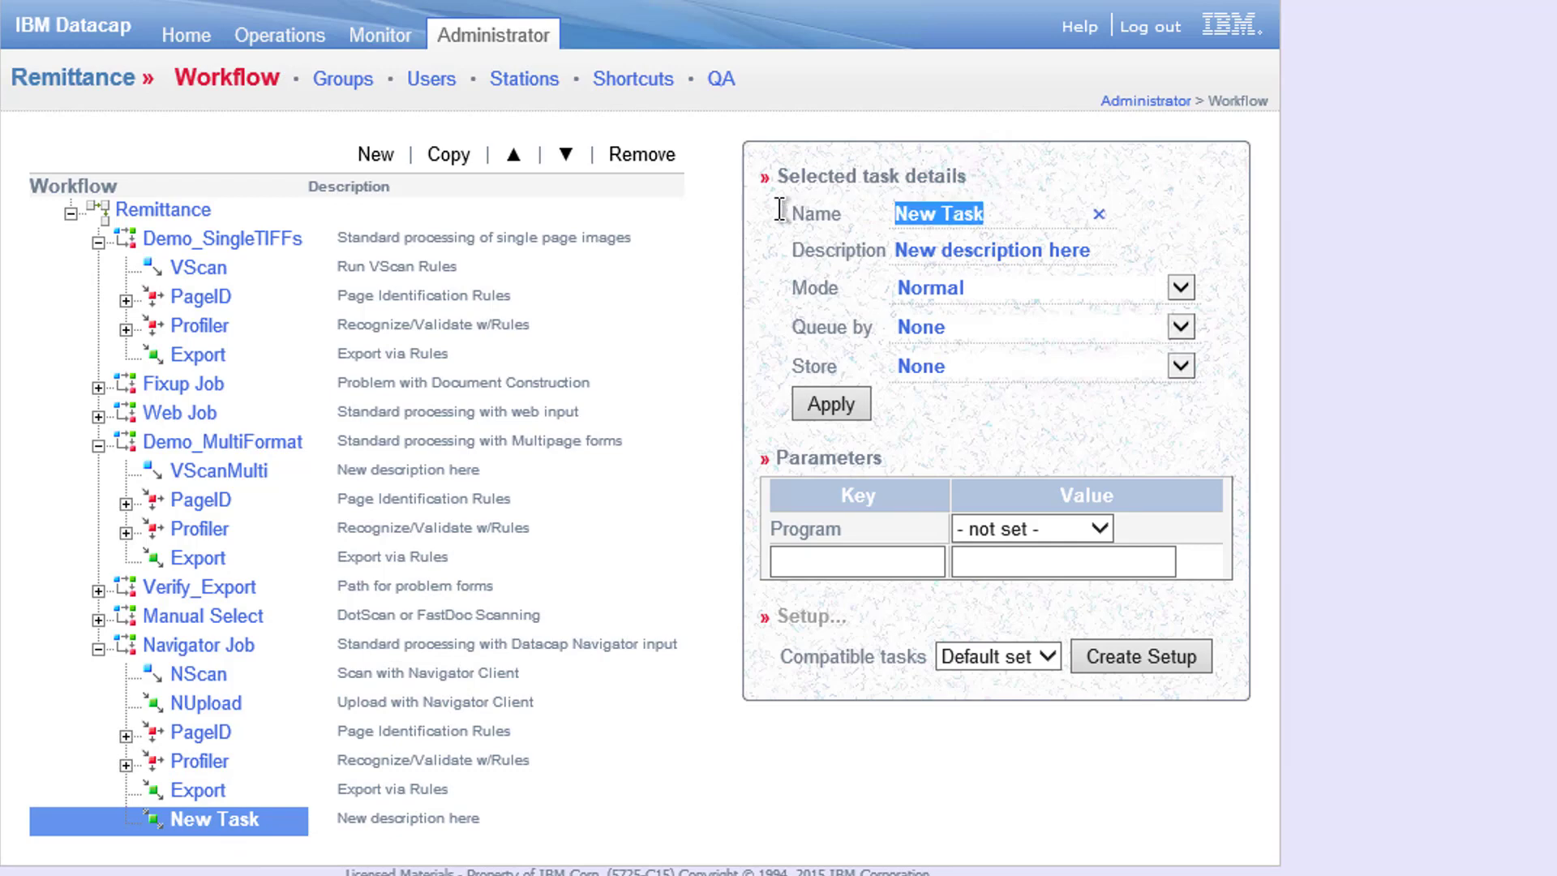
text(Convert)
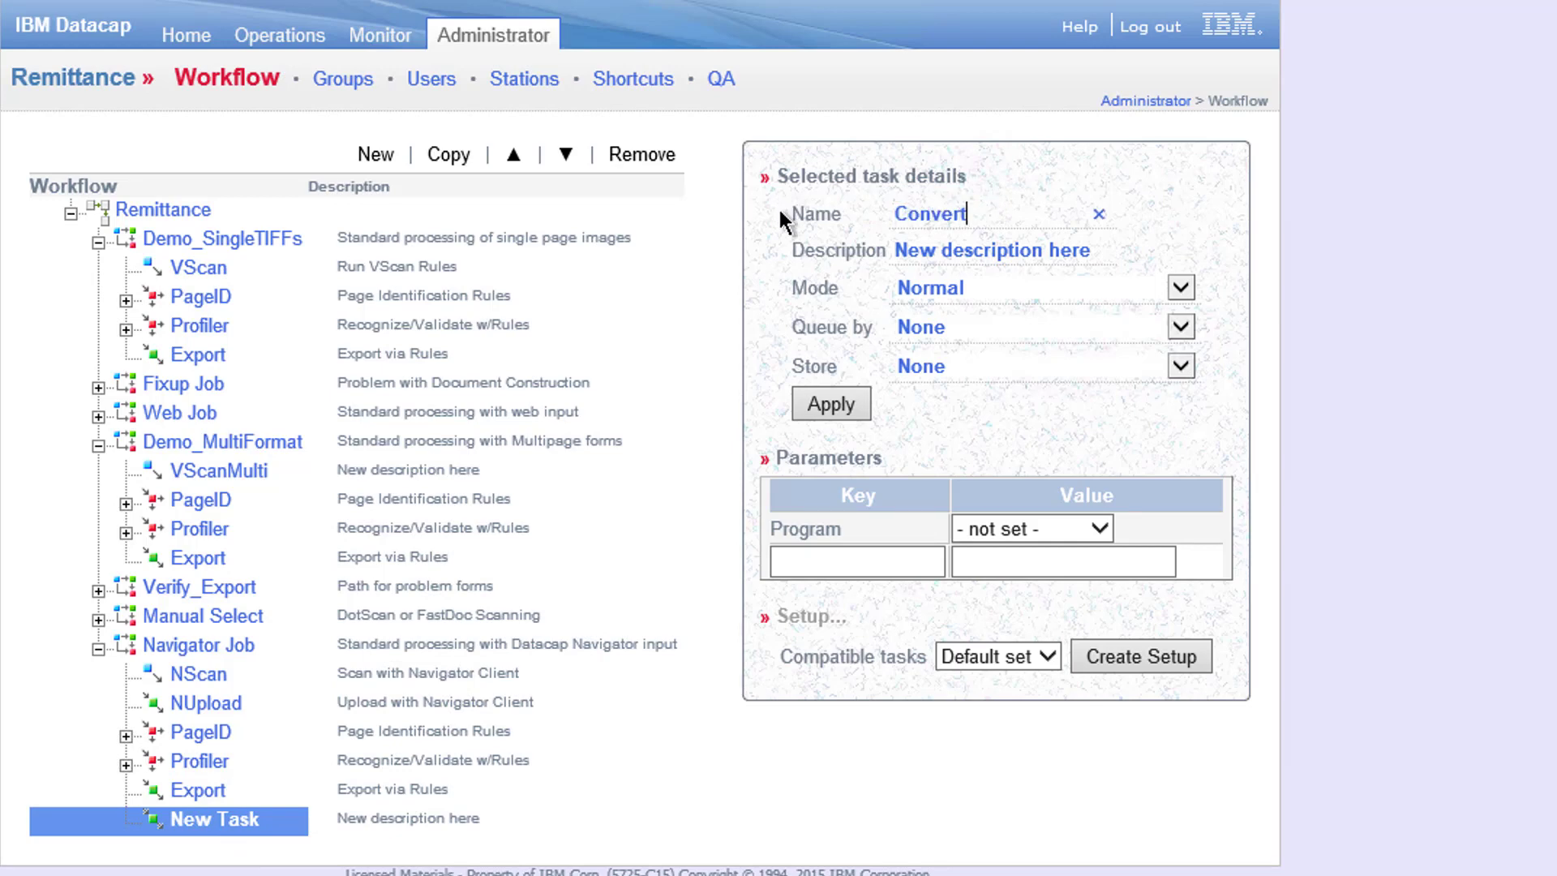
click(824, 404)
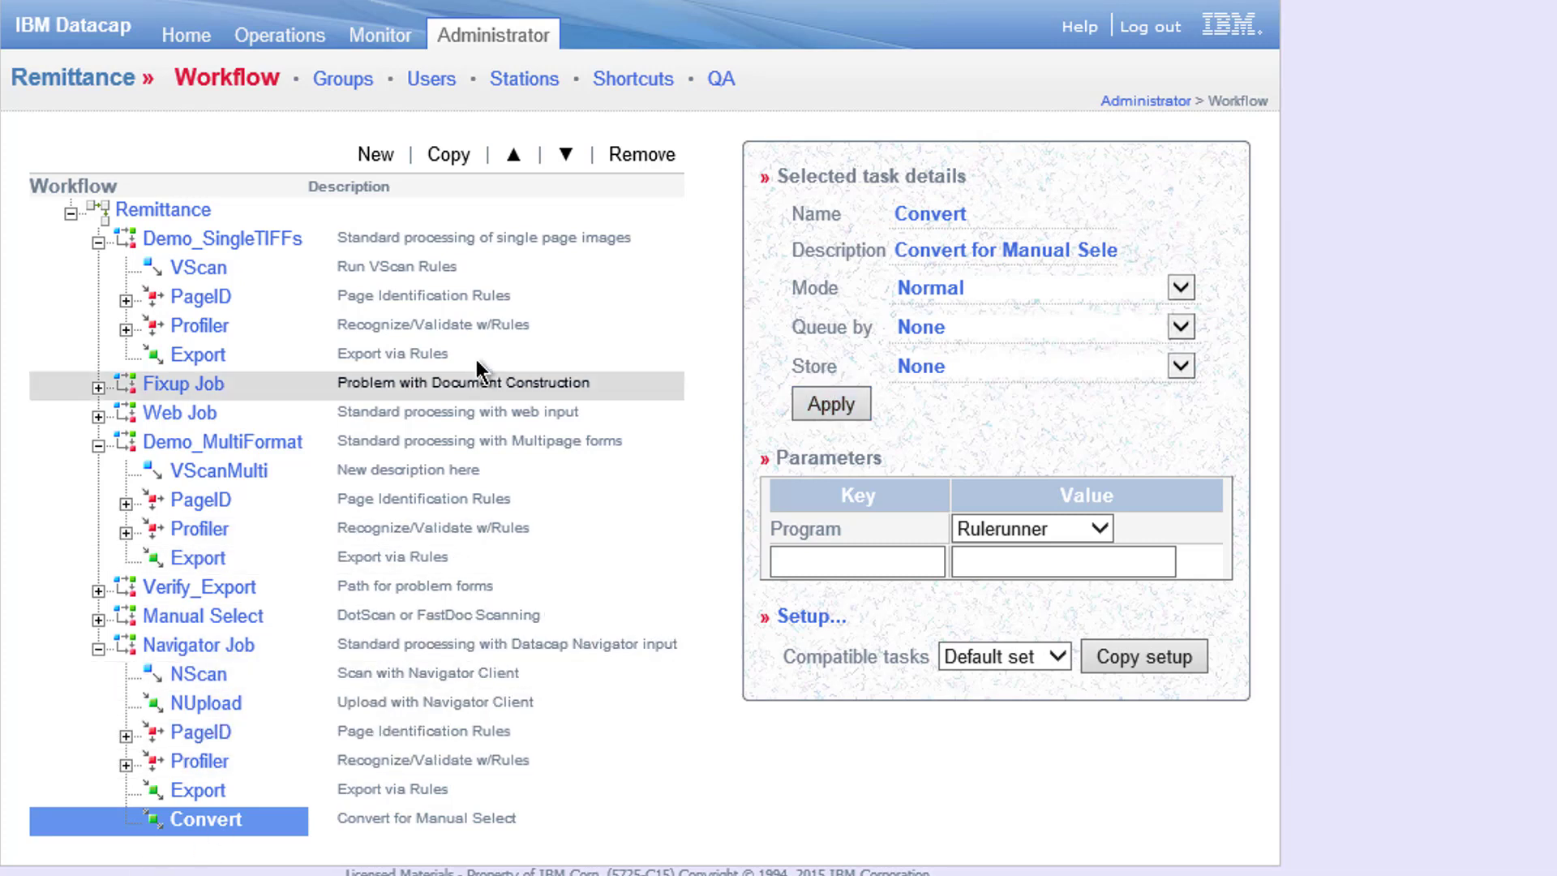
- Move the Convert task up above PageID, keeping its mode as Normal
click(513, 155)
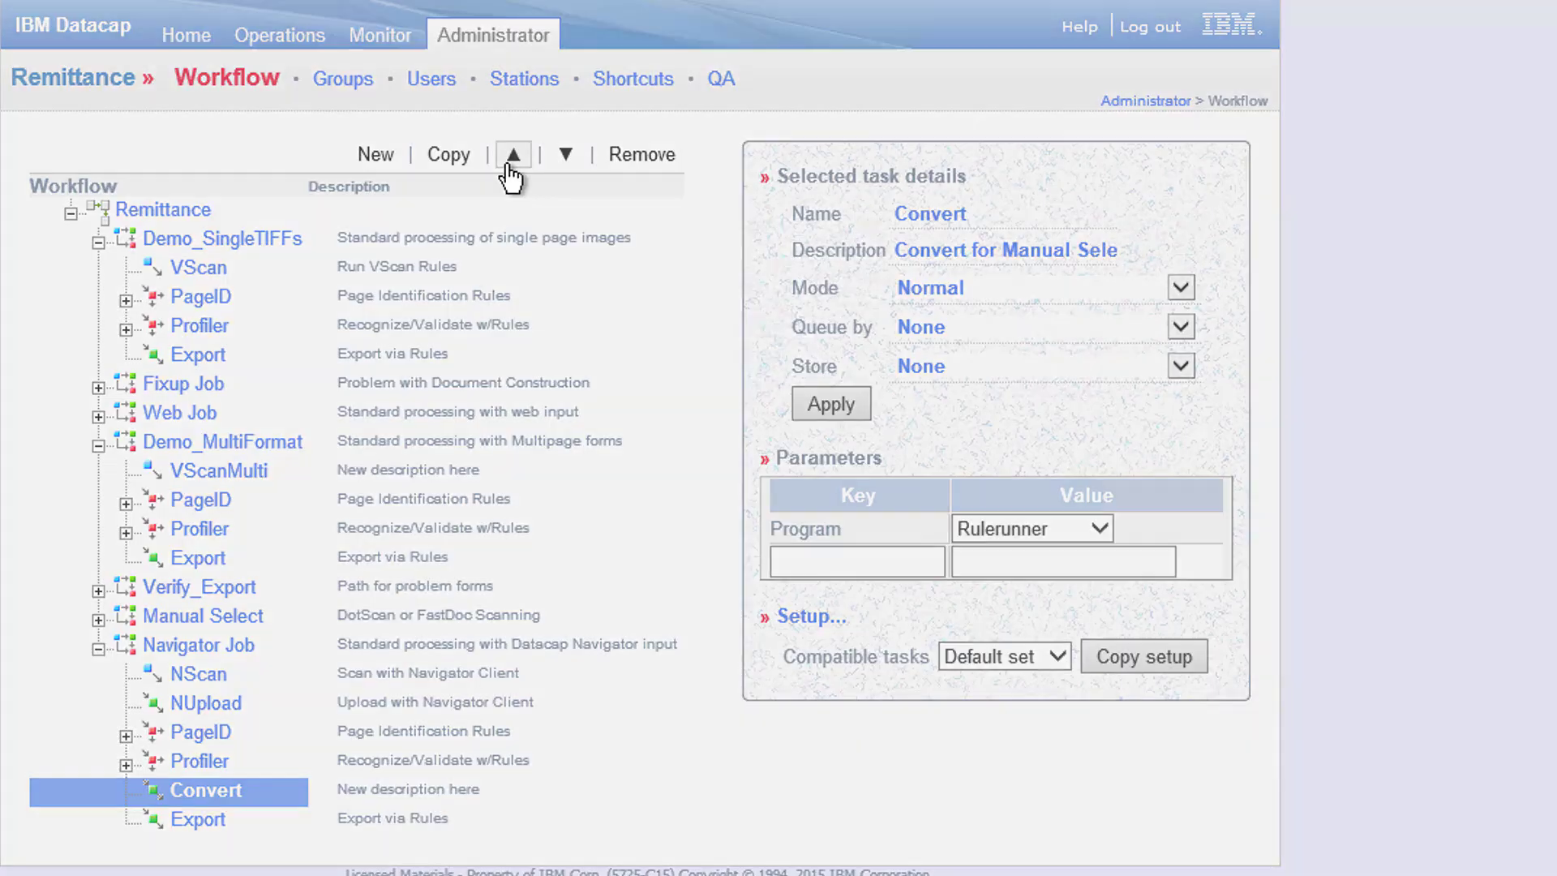
click(512, 155)
click(512, 155)
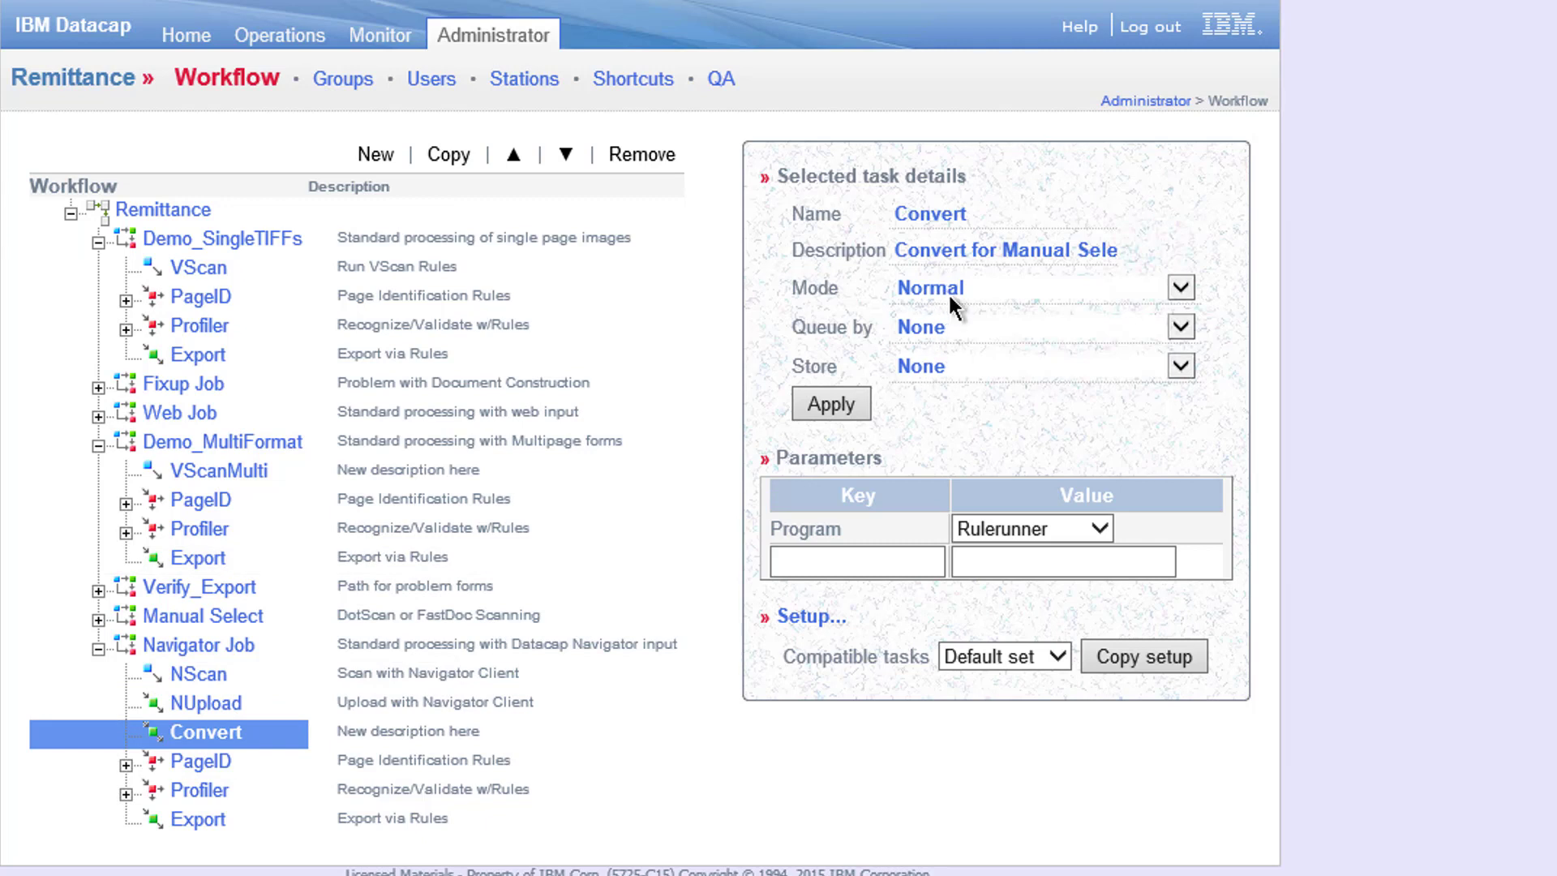
click(1171, 289)
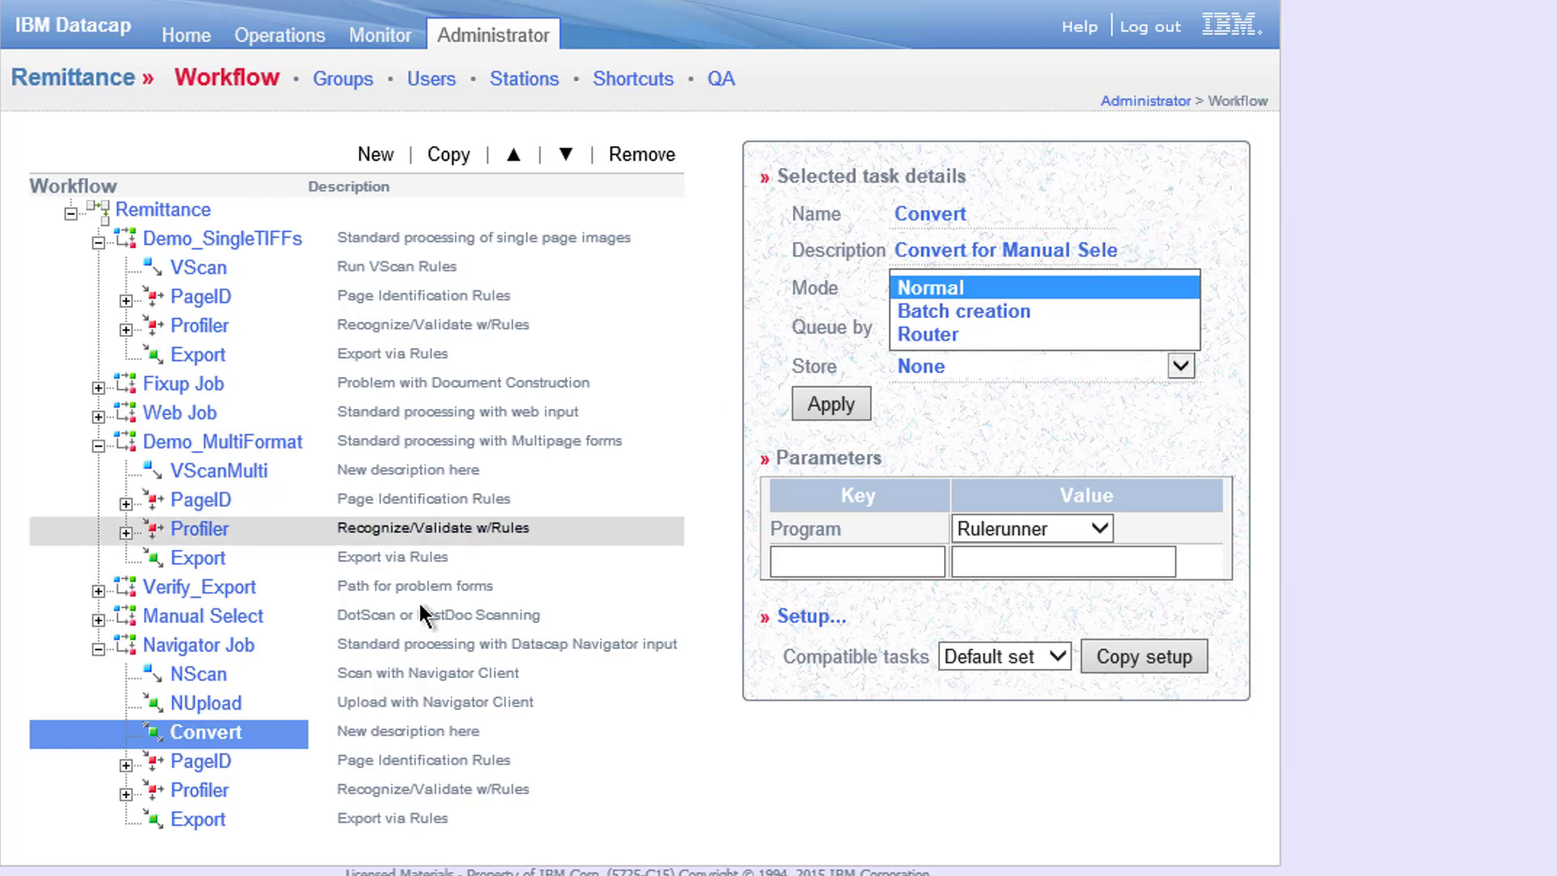
click(1241, 249)
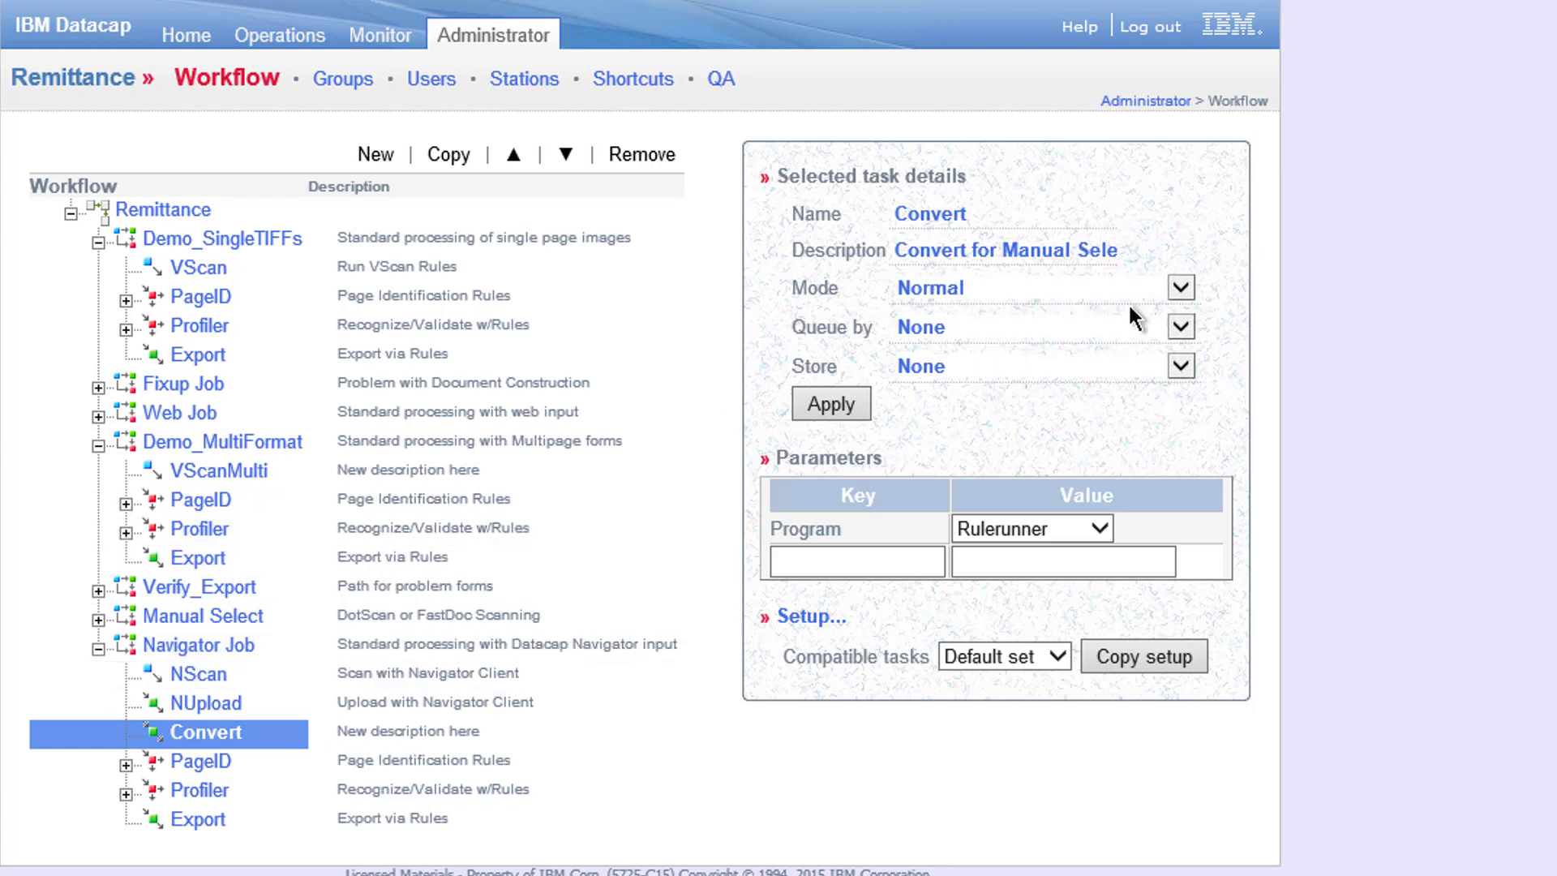
- Save the Convert task's Convert.set.xml setup and confirm the Done! message
click(820, 620)
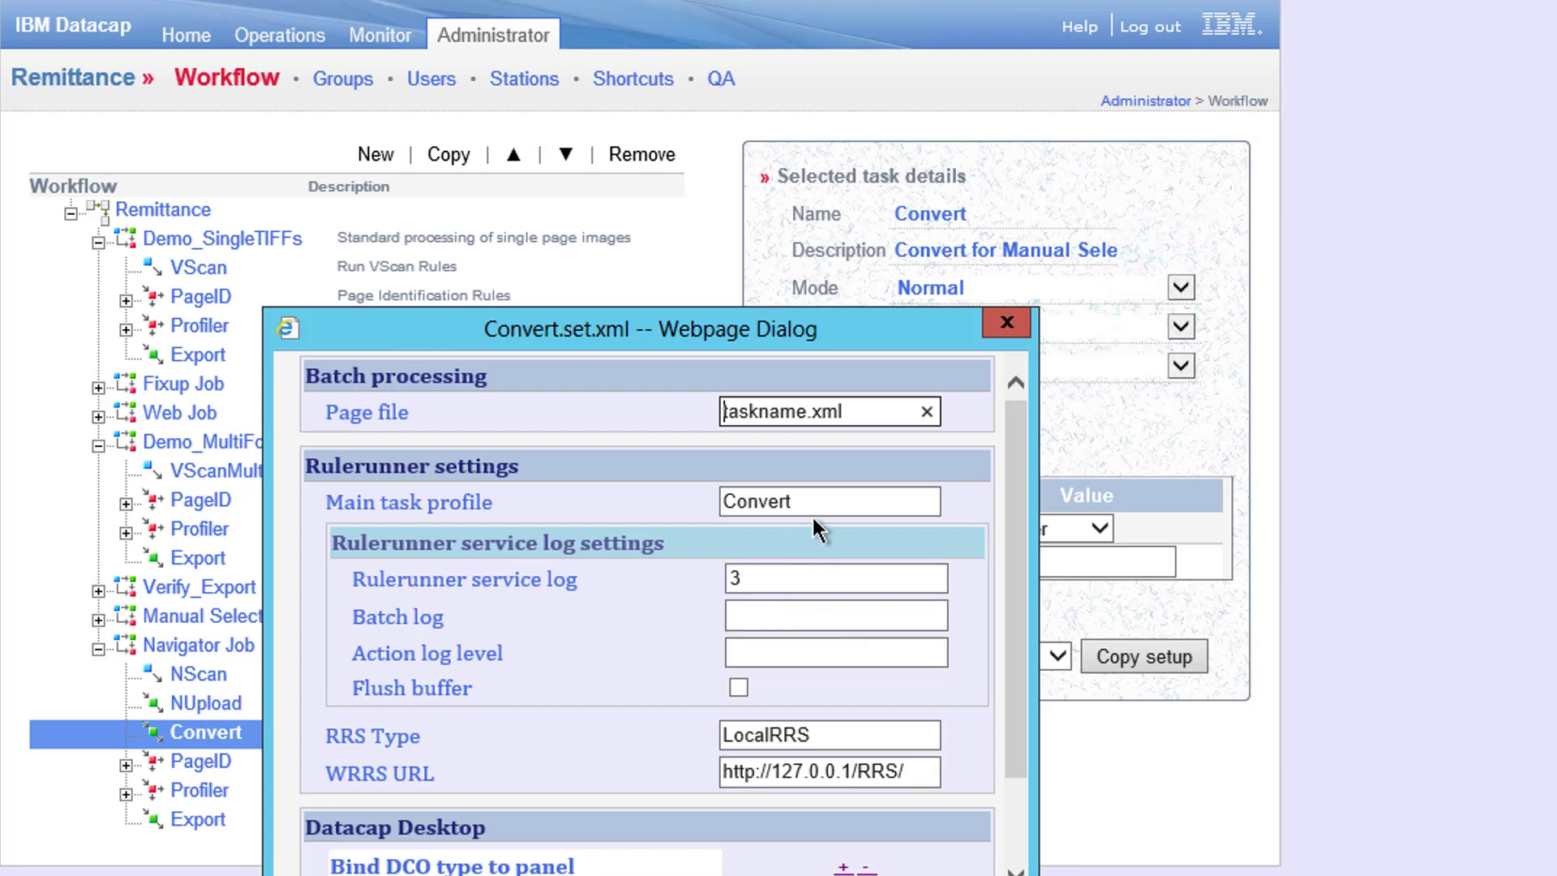
mouse_move(795, 509)
scroll(1027, 671, down, 2)
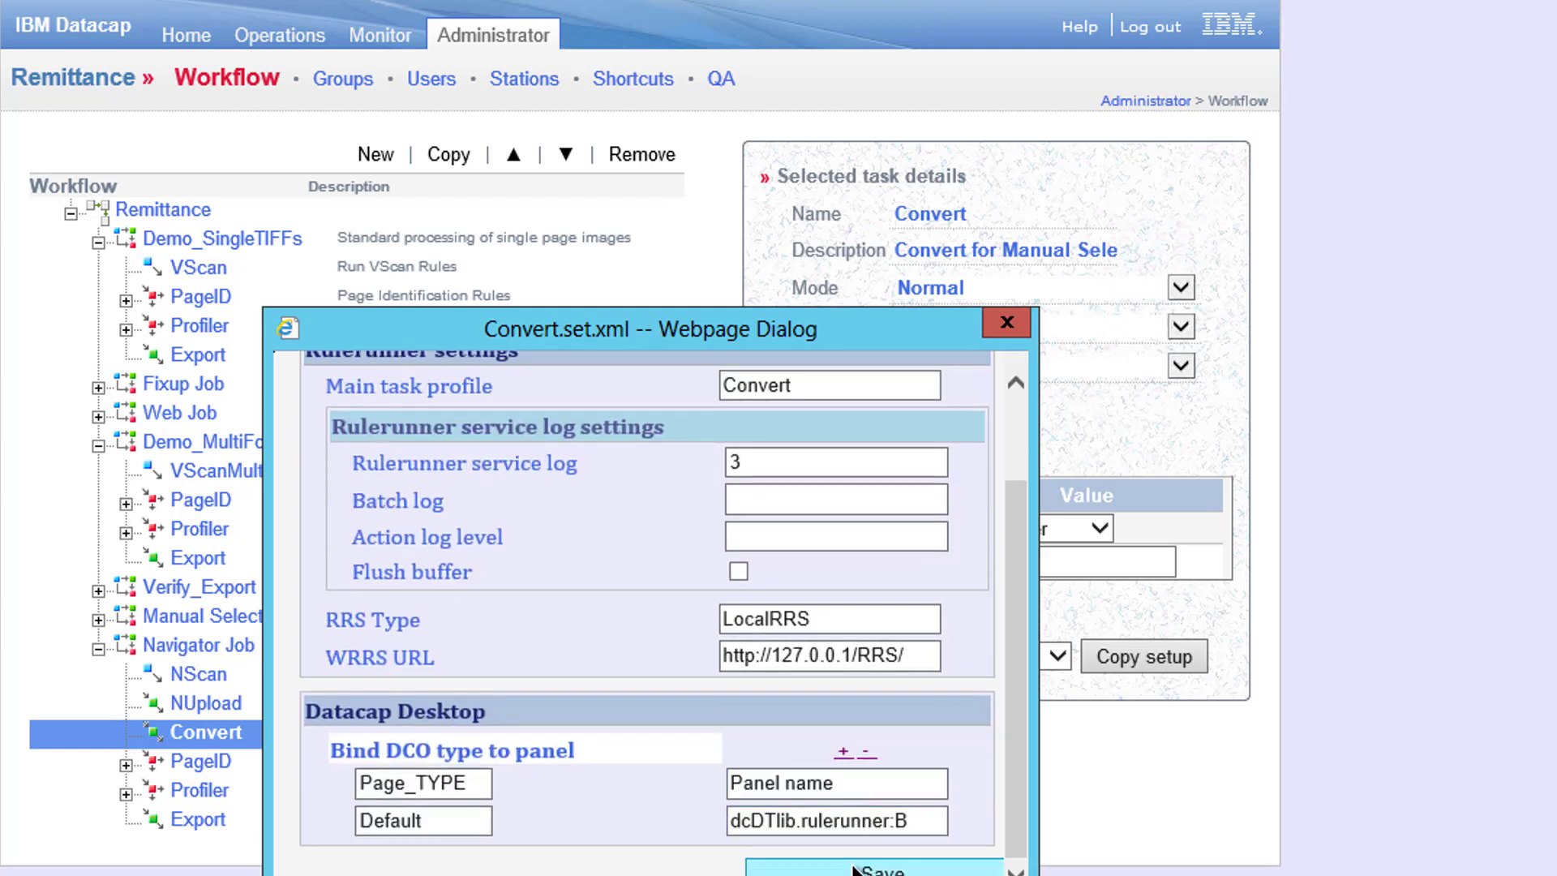
click(882, 868)
click(730, 719)
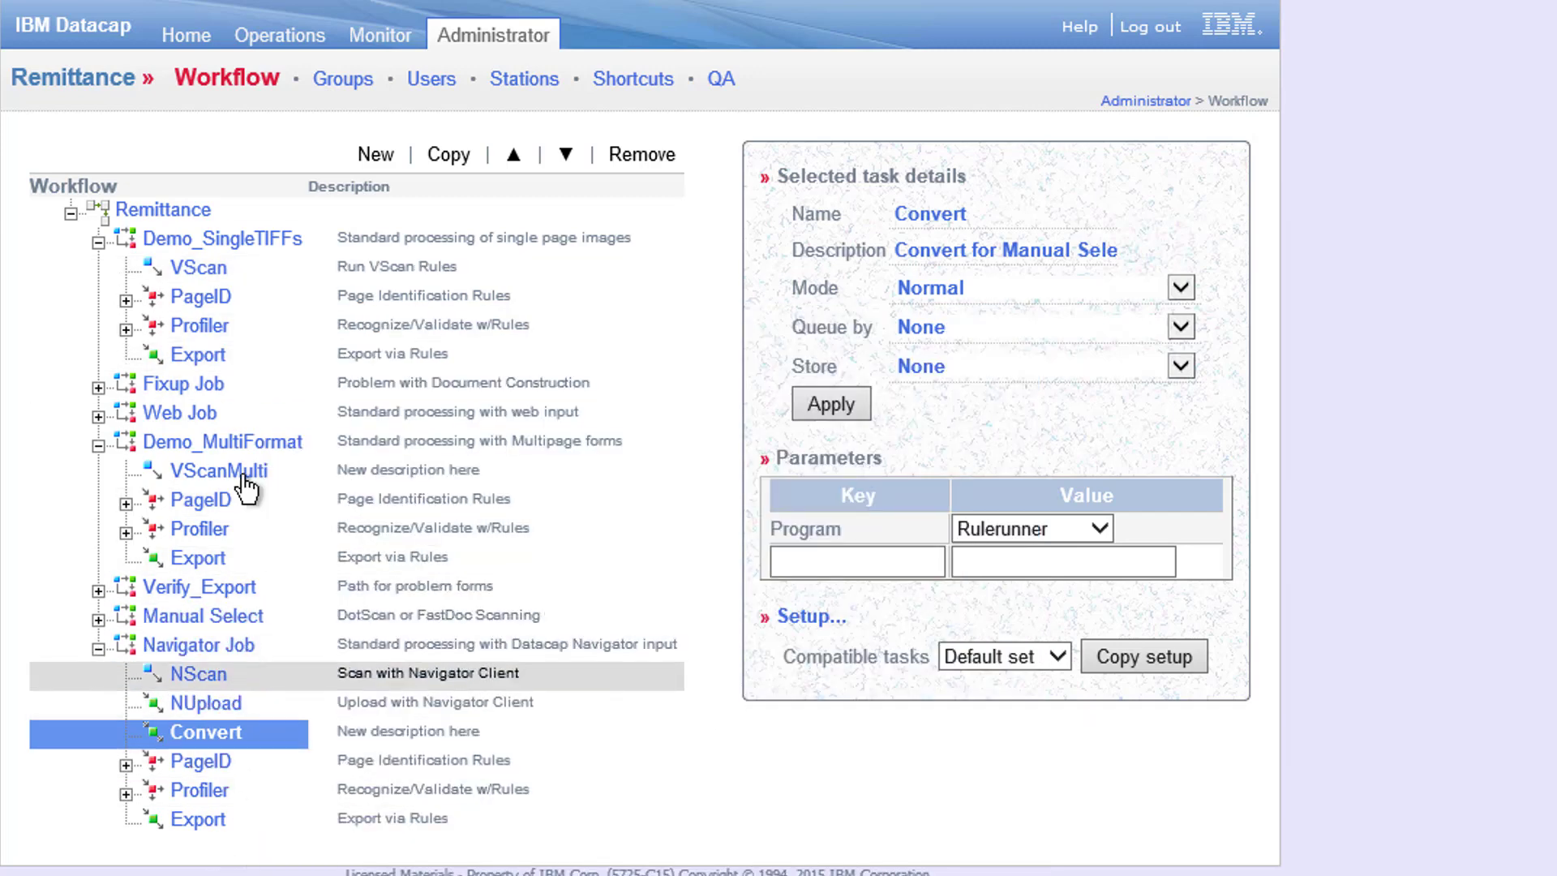
- Allow the Background shortcut to run the Manual Select and Navigator Job Convert tasks
click(648, 78)
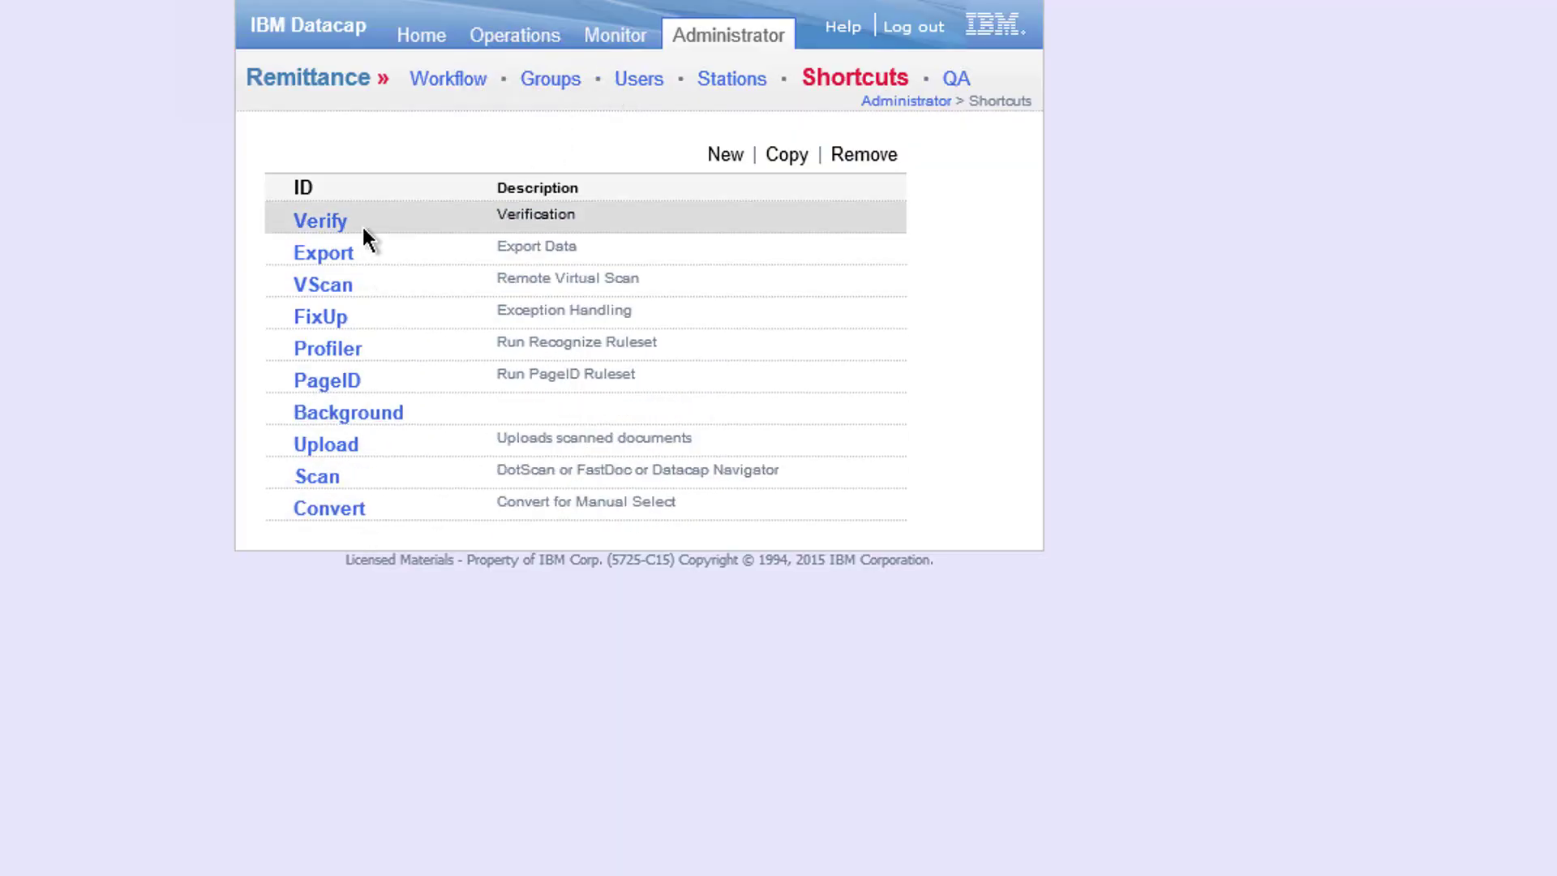
click(340, 420)
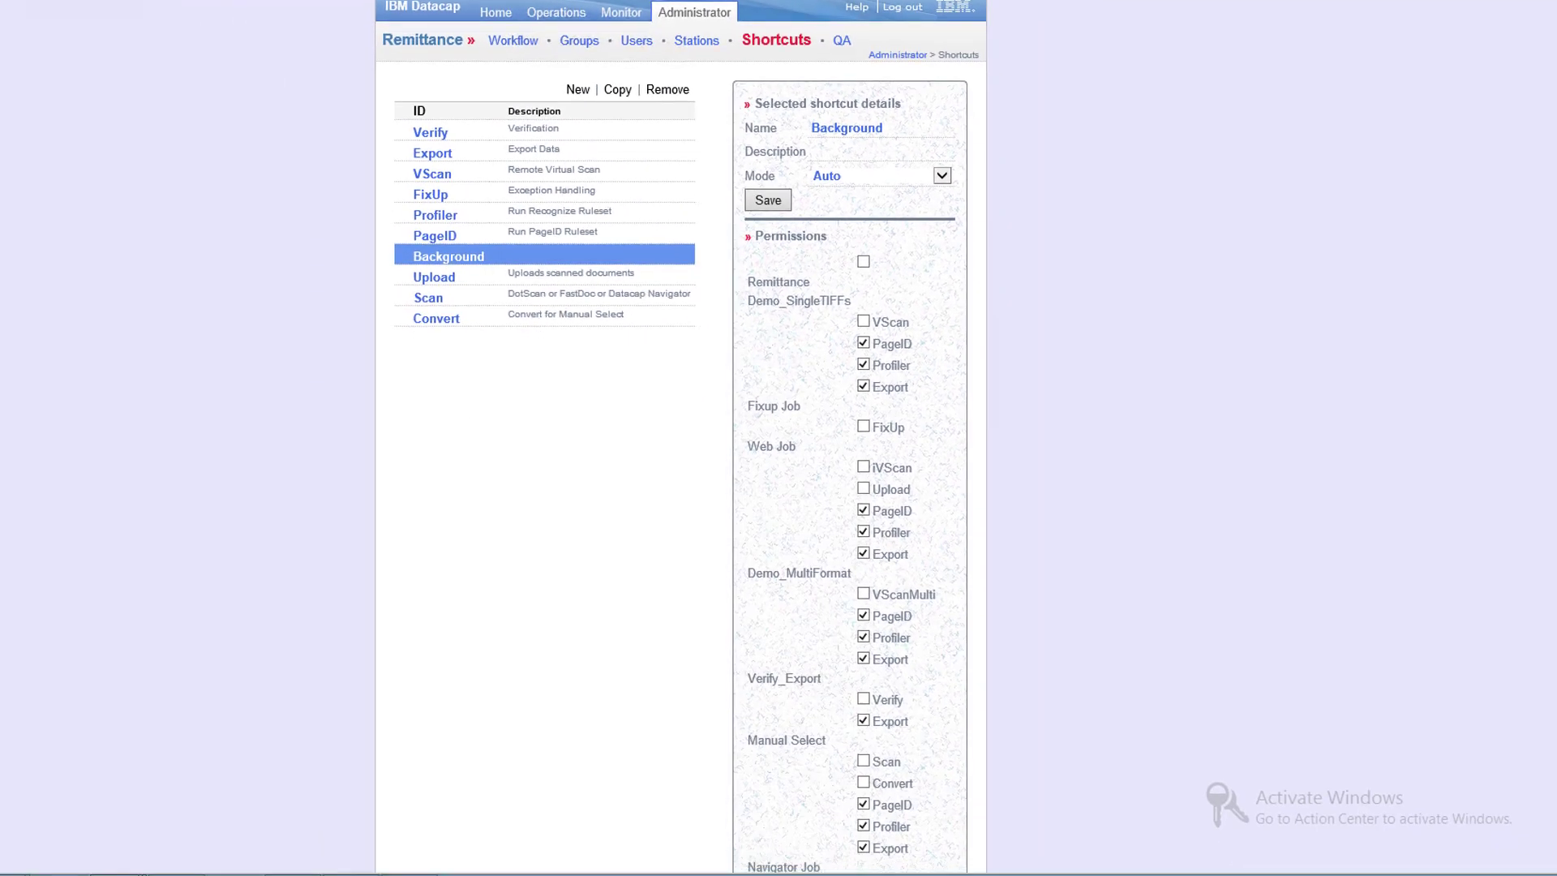
scroll(681, 438, down, 3)
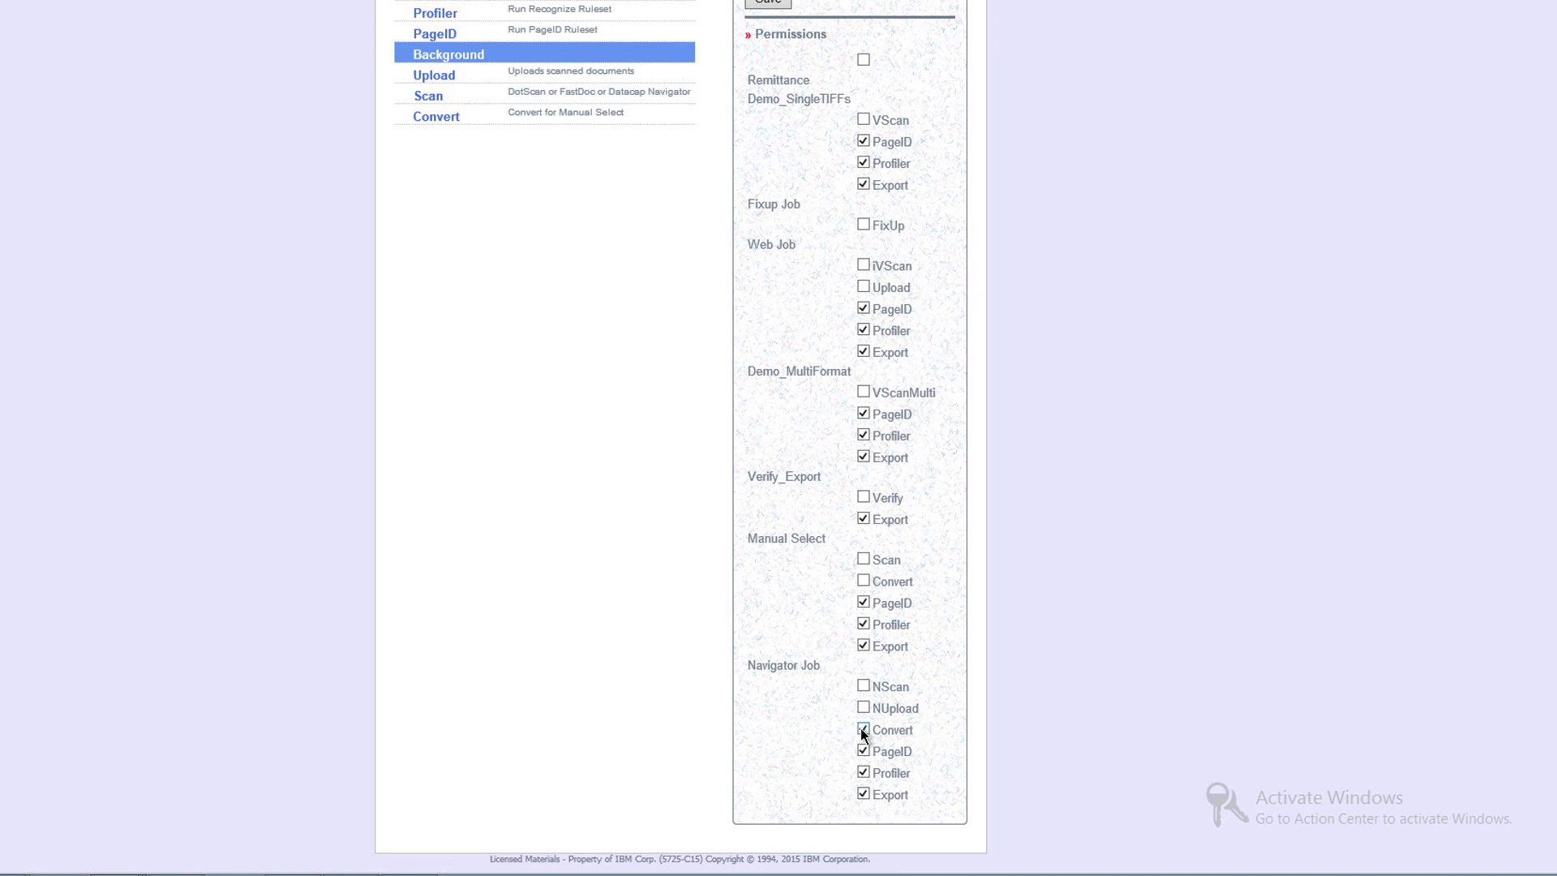
click(864, 581)
scroll(681, 438, up, 2)
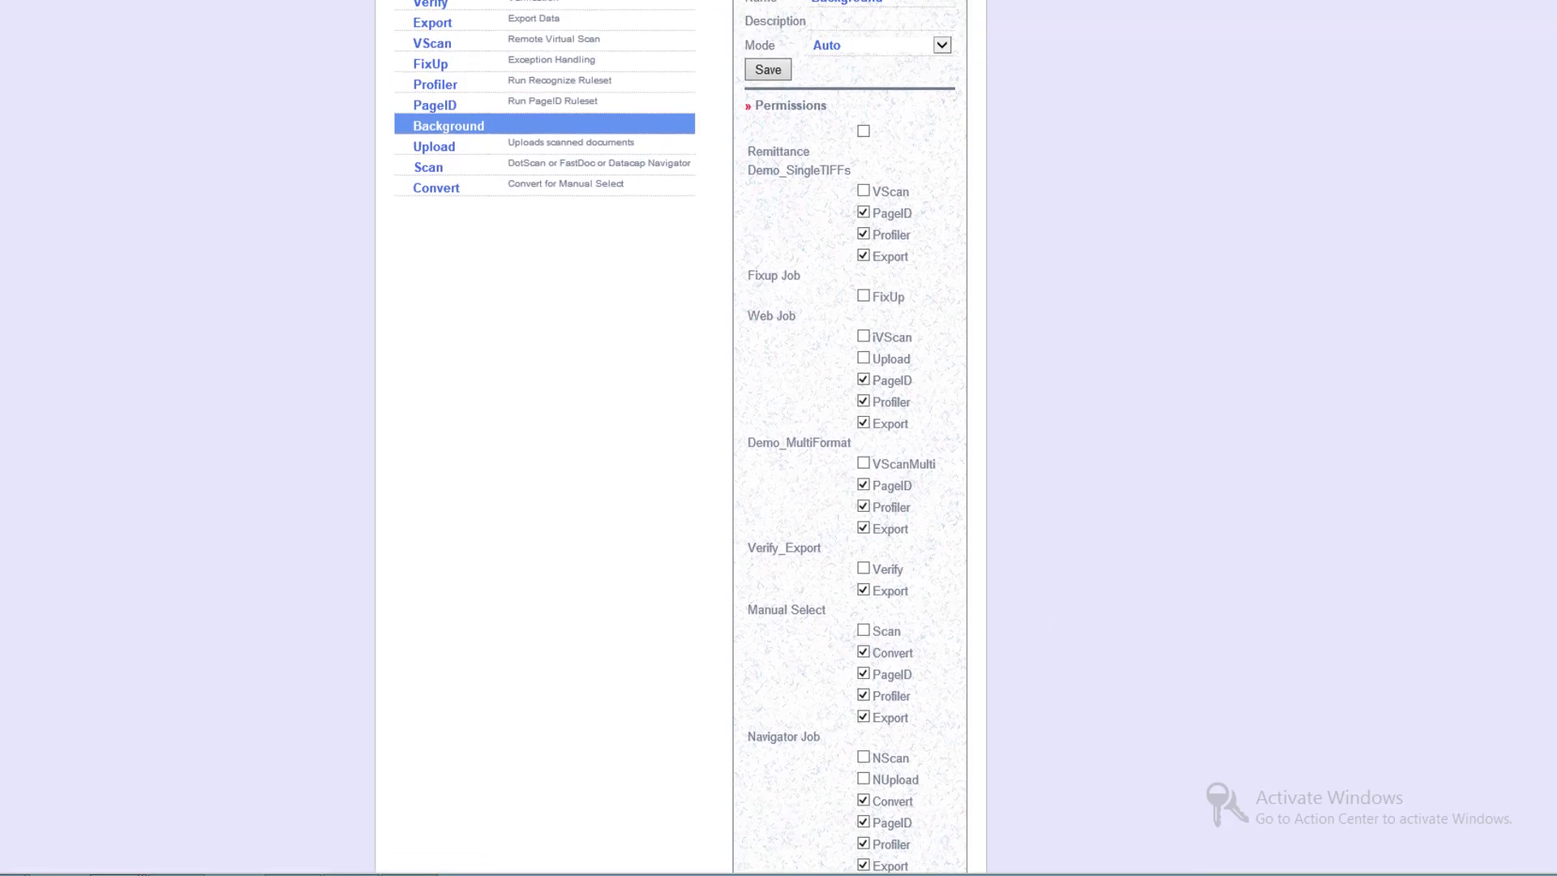
scroll(1383, 172, down, 1)
scroll(1383, 172, up, 3)
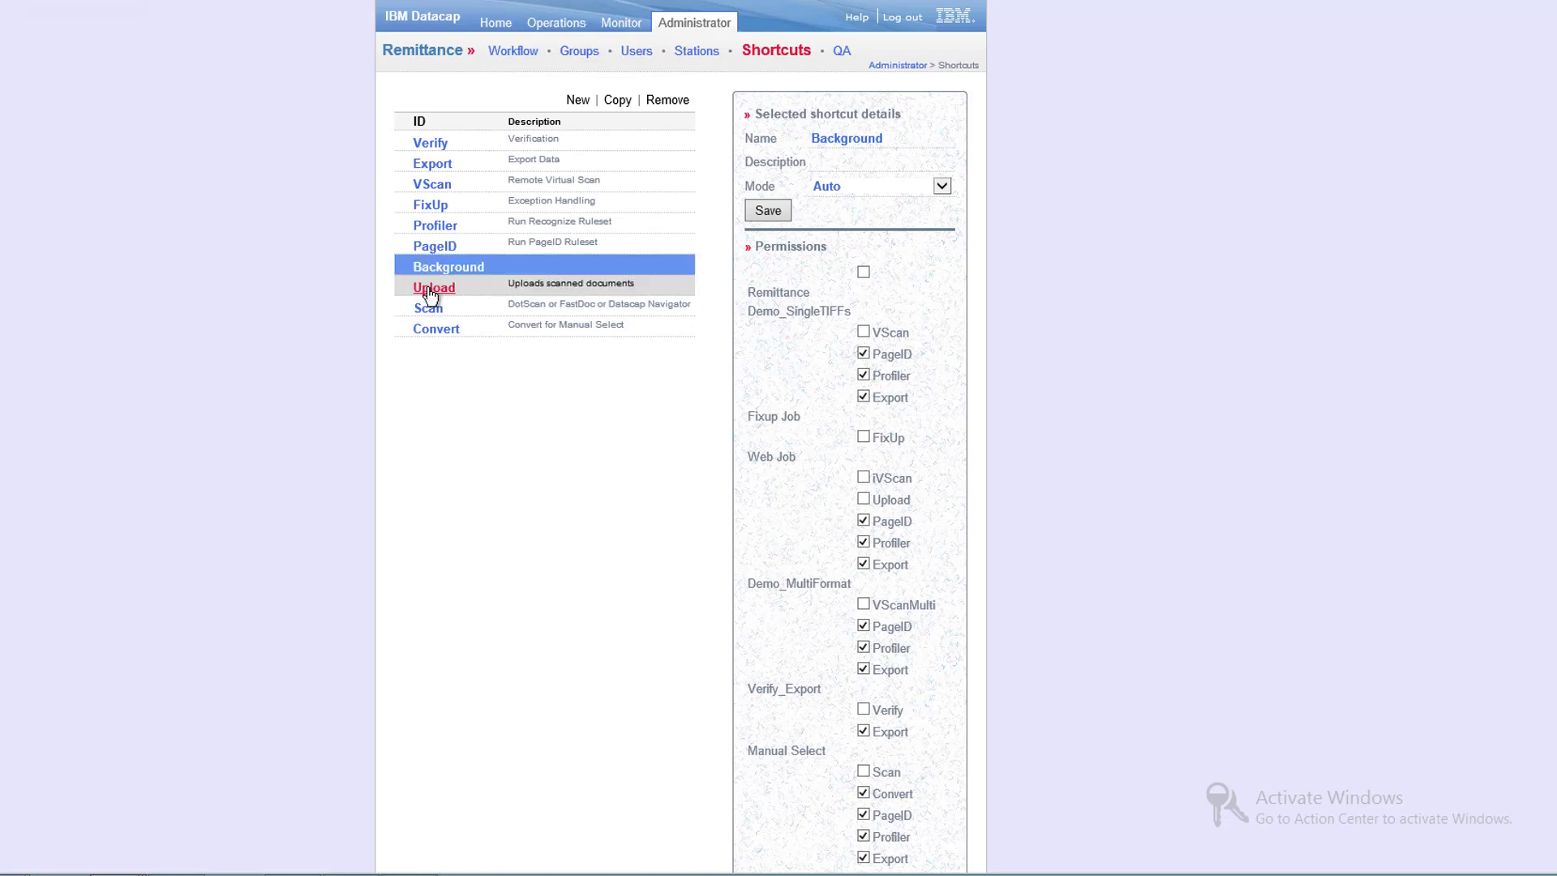
- Review the Convert shortcut's permissions in Auto mode
click(445, 332)
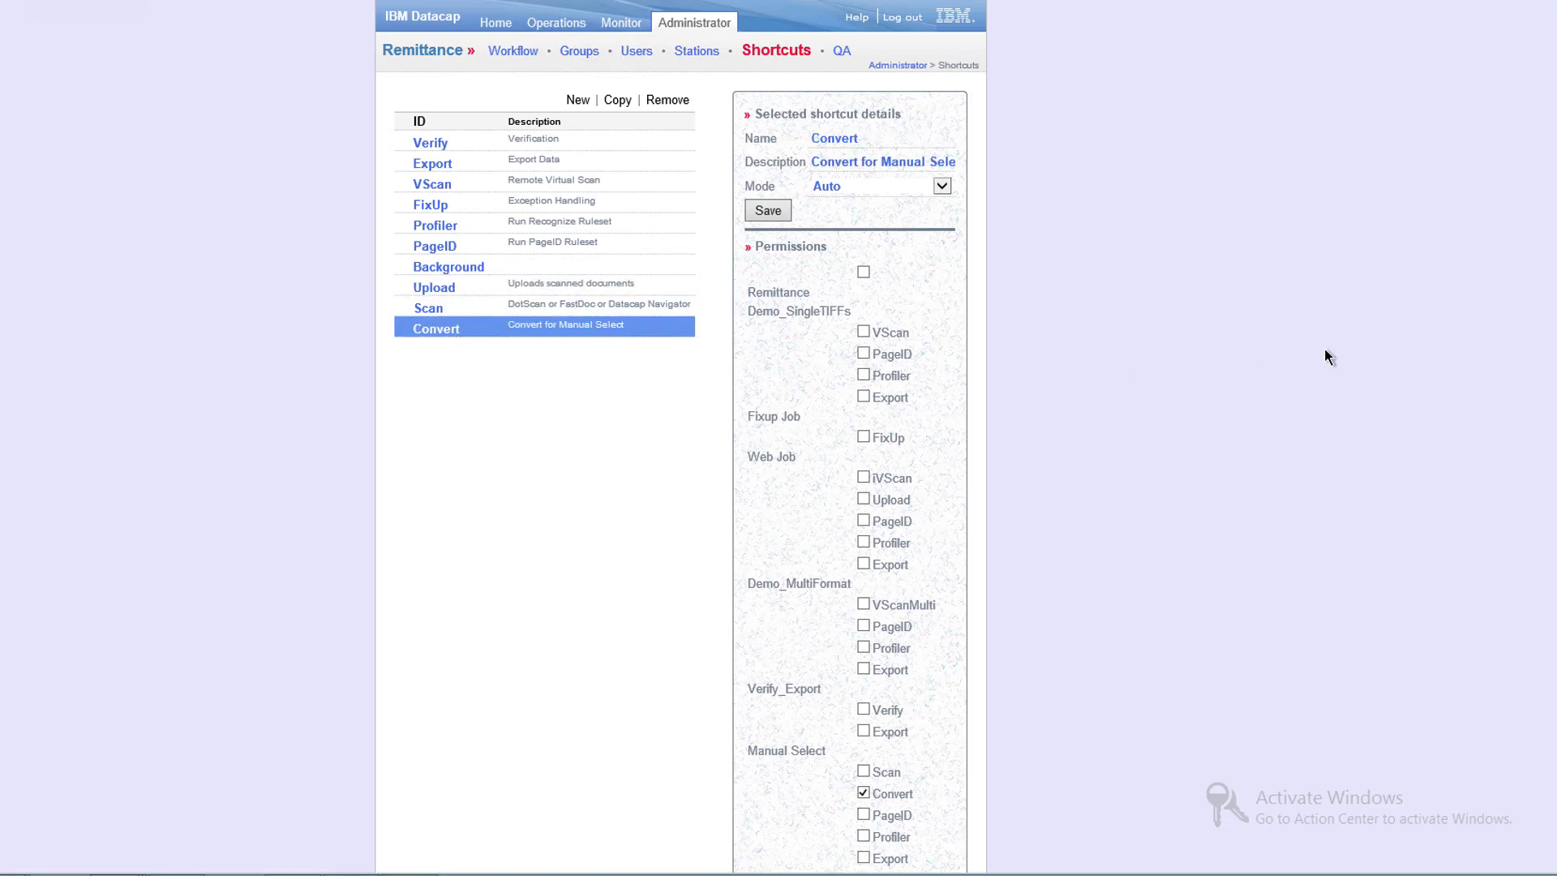
scroll(681, 438, down, 3)
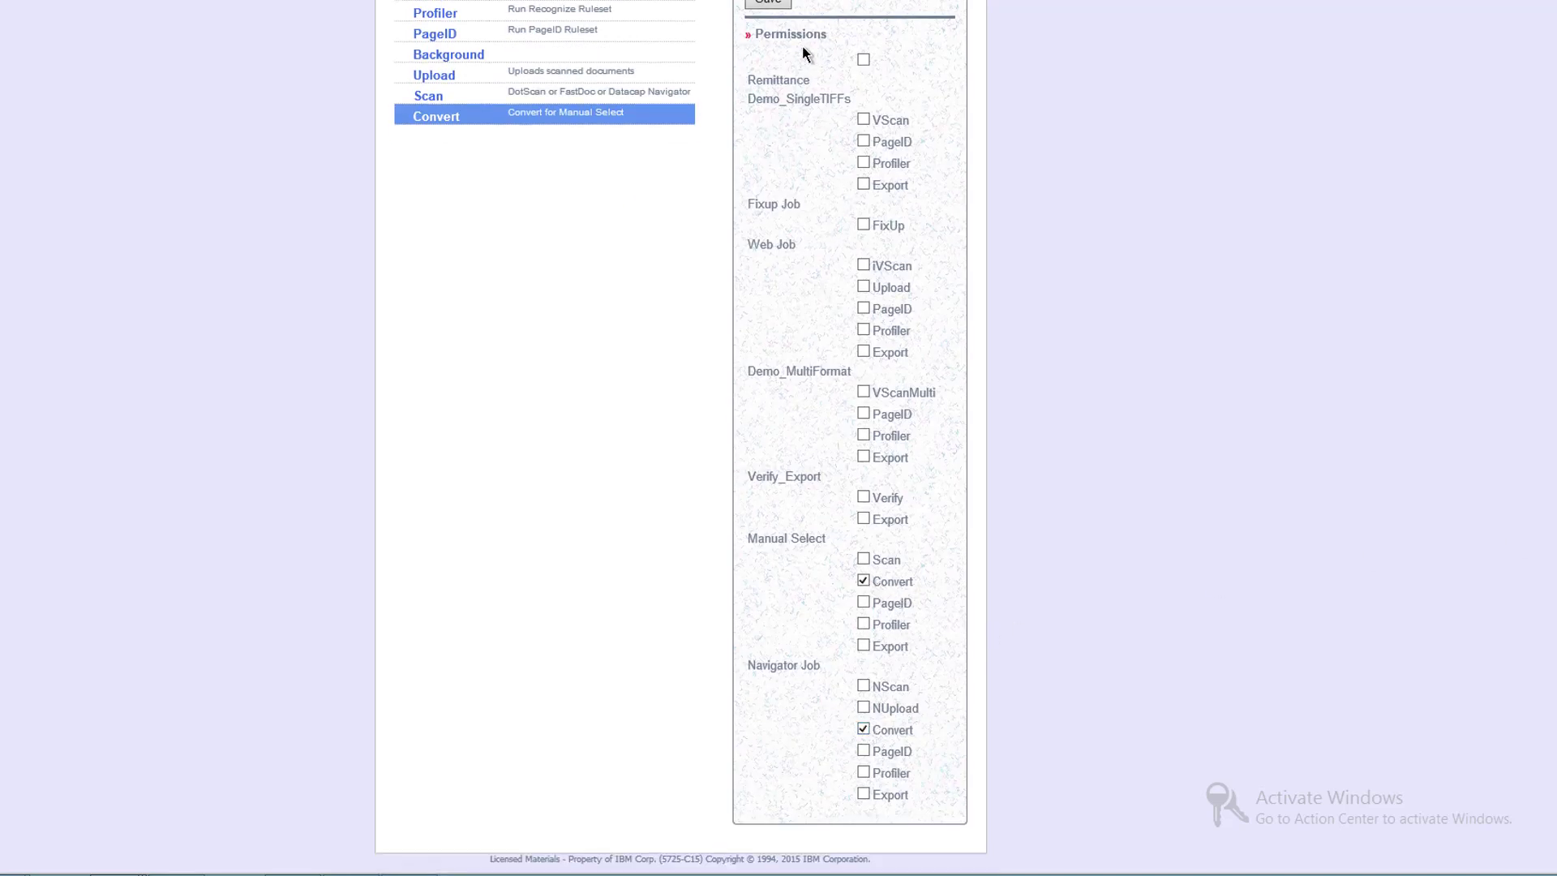
scroll(774, 17, up, 3)
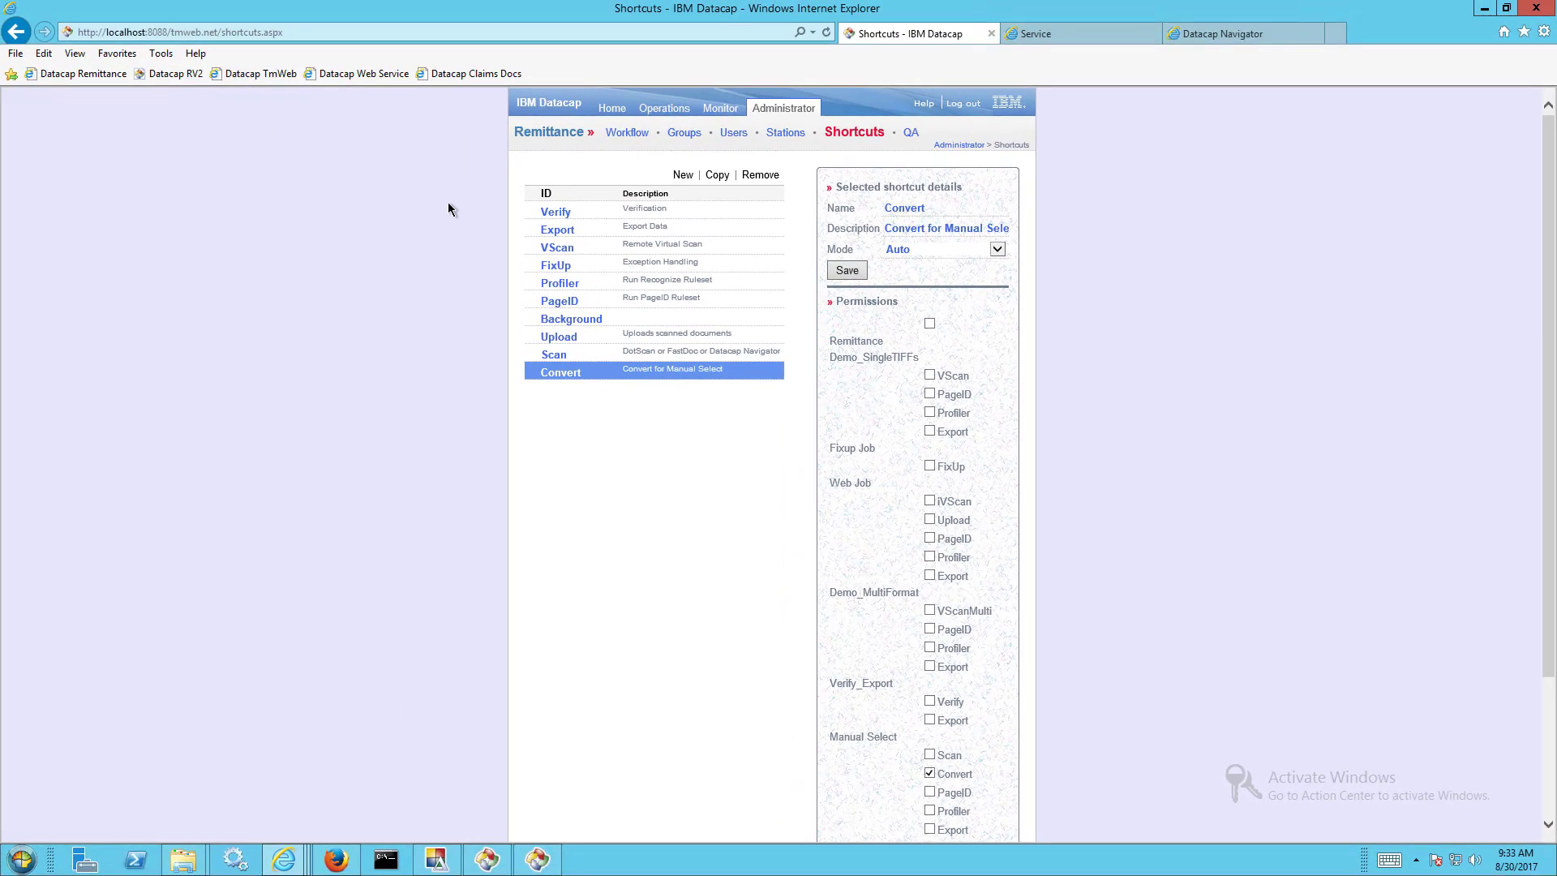
- Log back into Content Navigator, hold the stuck Verify batch and dismiss the release error
click(1202, 37)
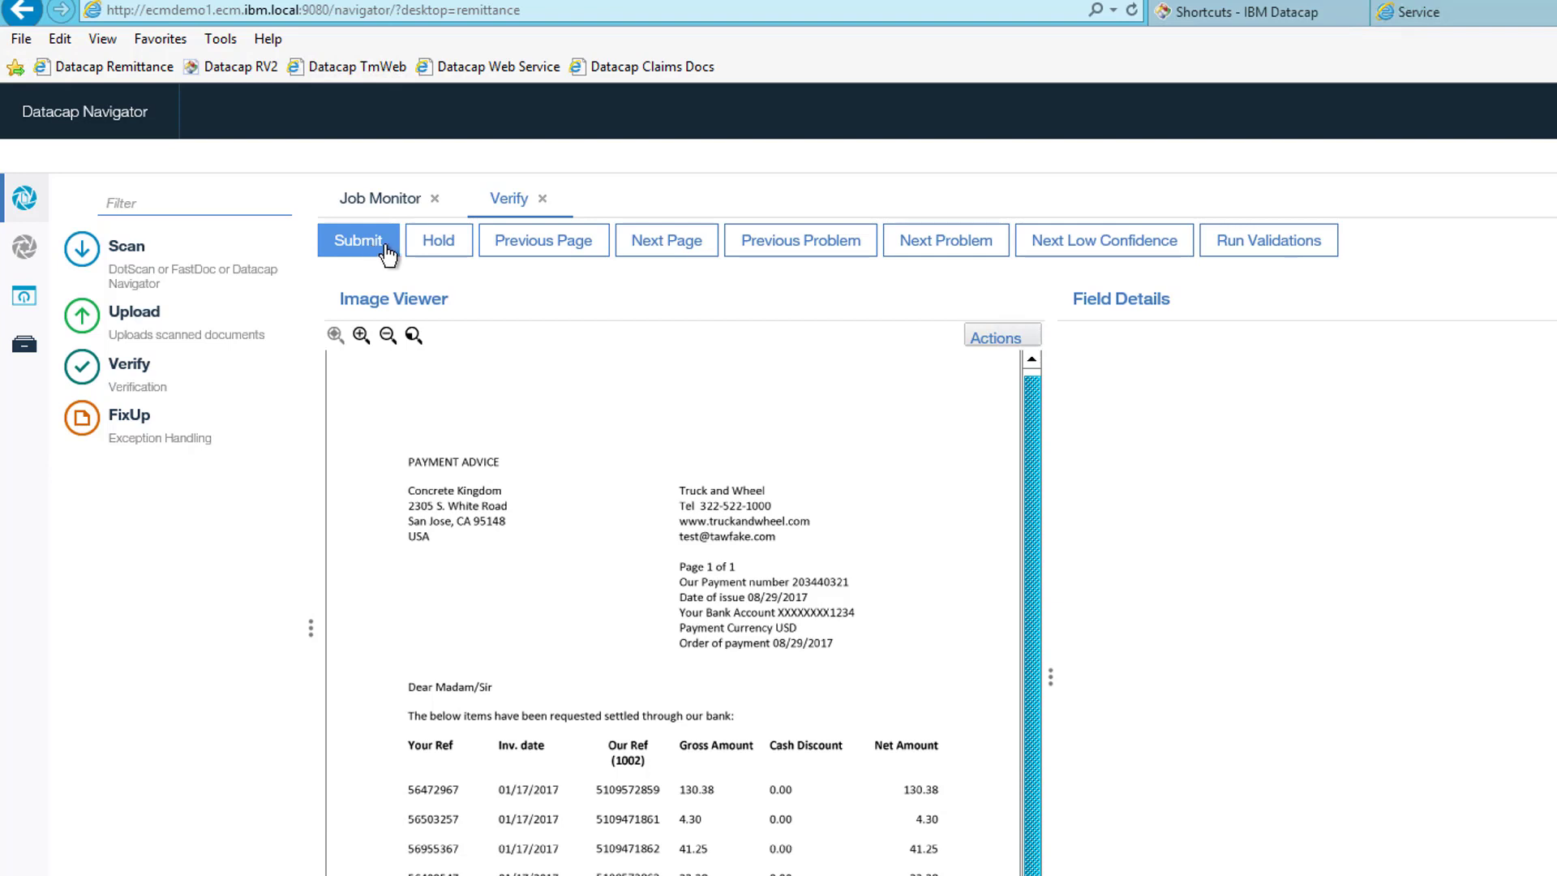
click(544, 198)
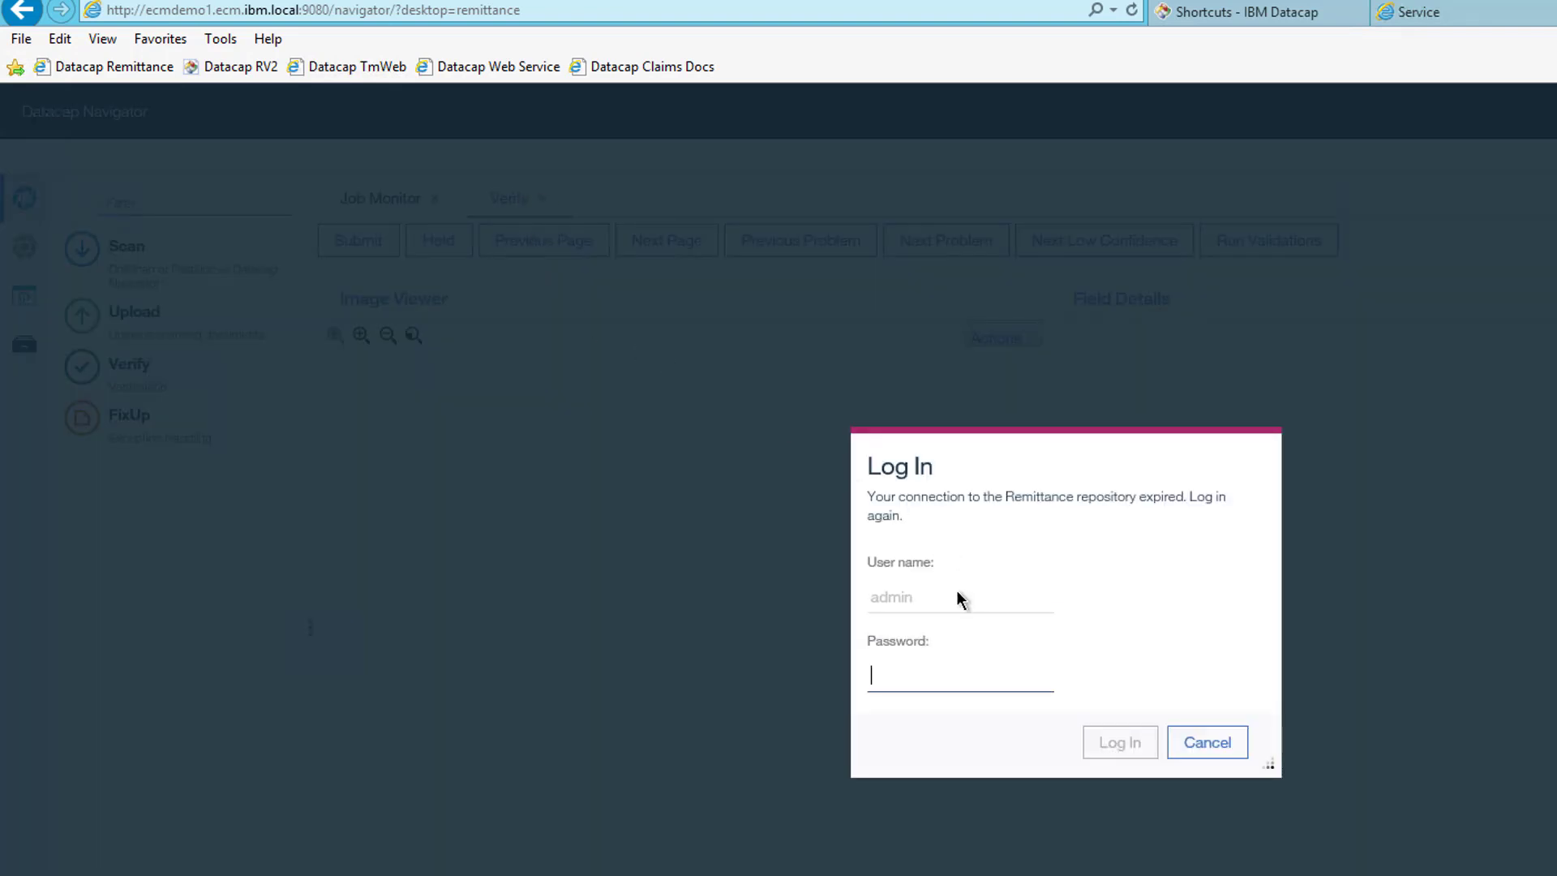
text(ad)
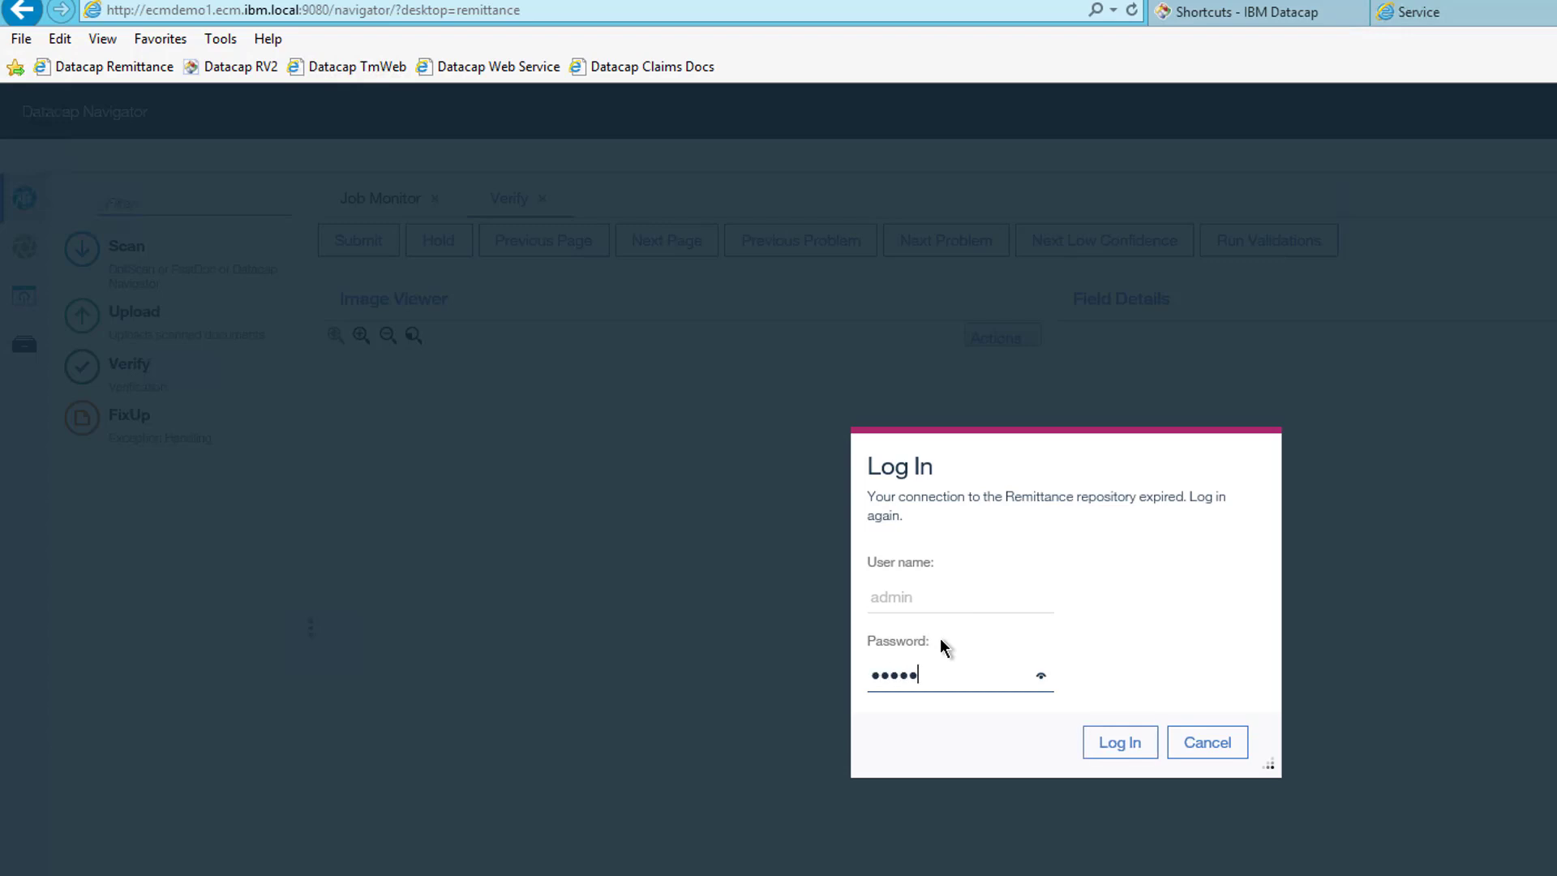
text(min)
key(Return)
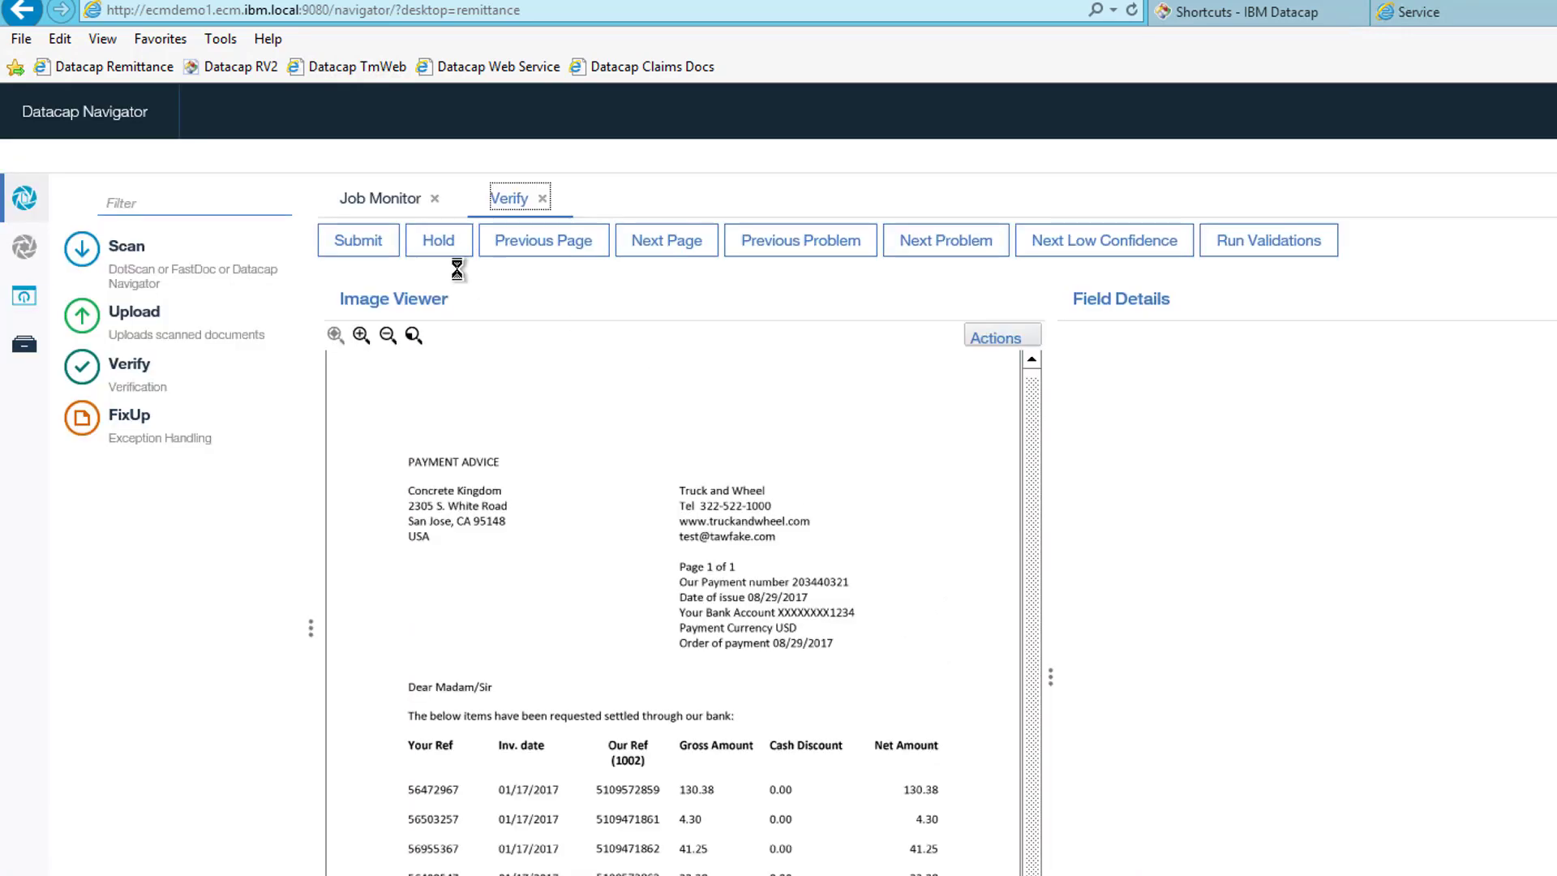
click(435, 242)
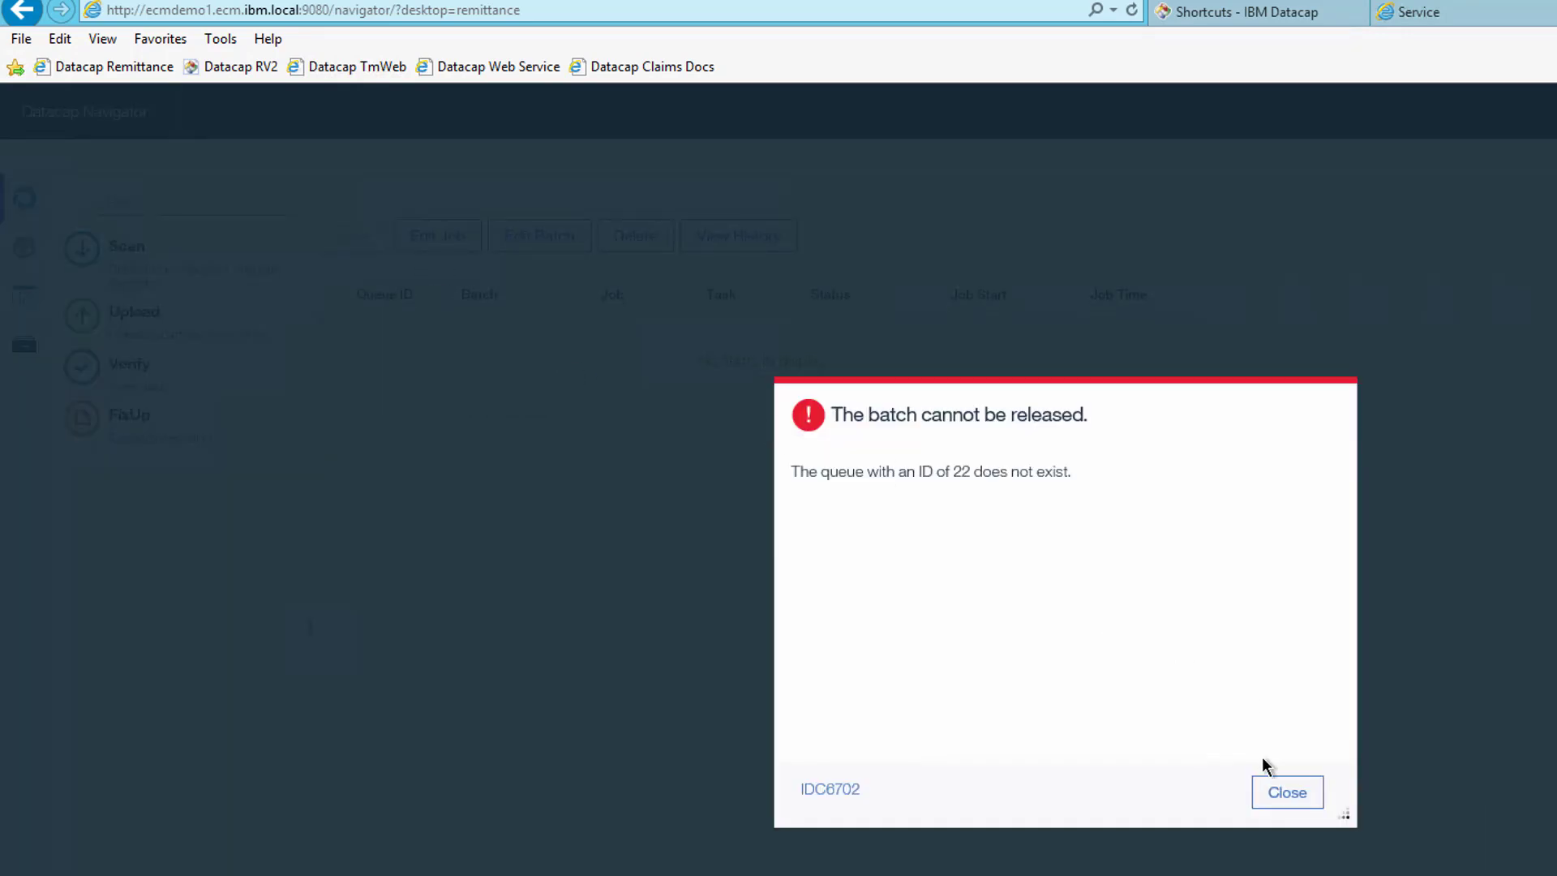
click(1281, 790)
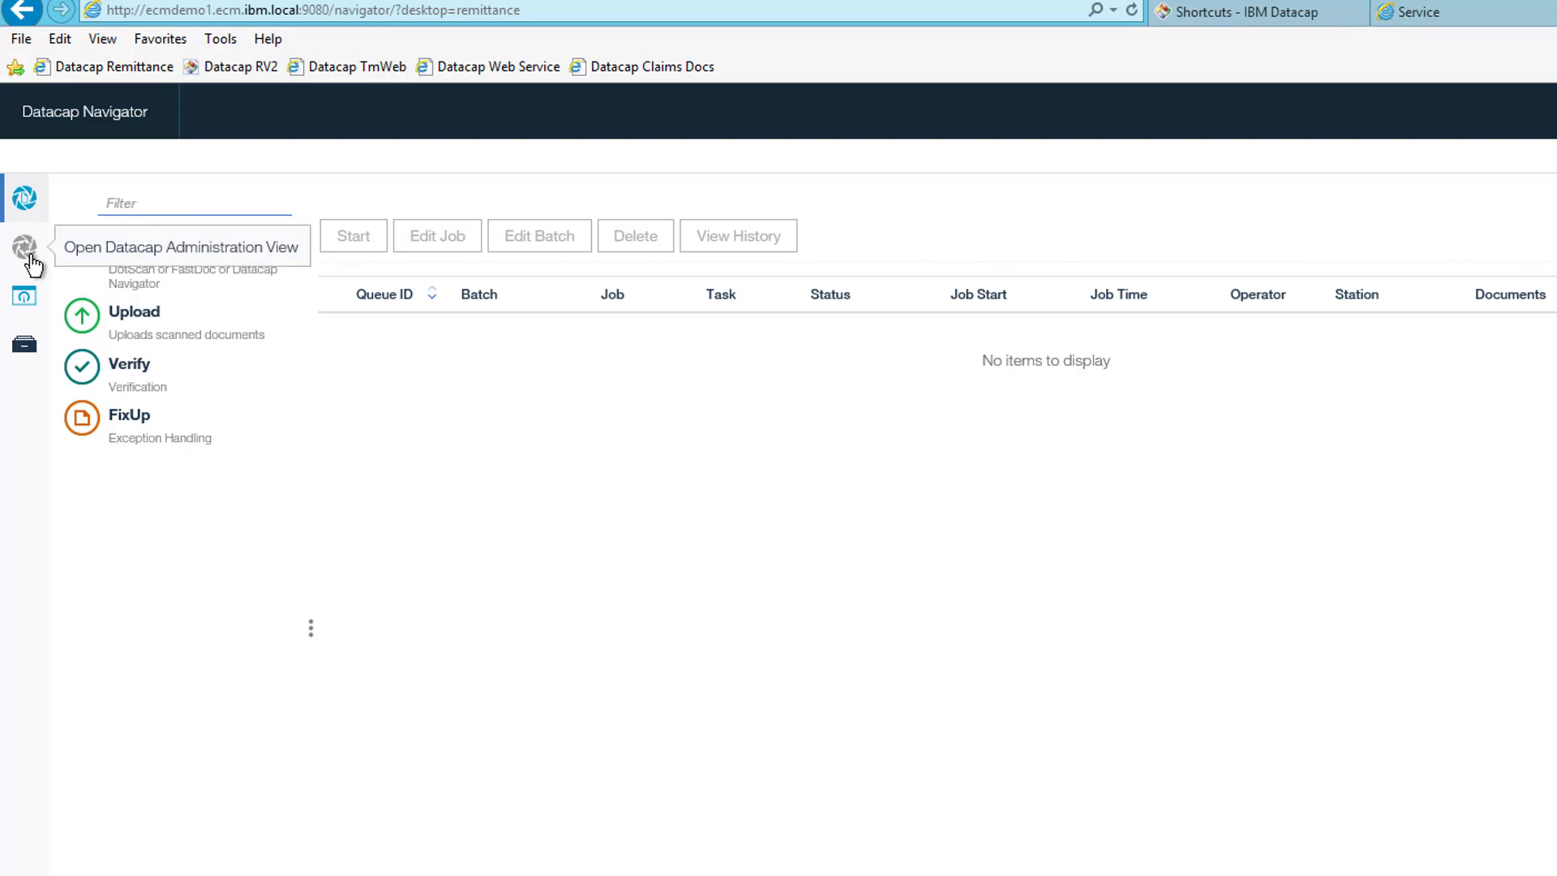
- Open the Remittance workflow's Navigator Job in the administration view and select its NScan task
click(33, 258)
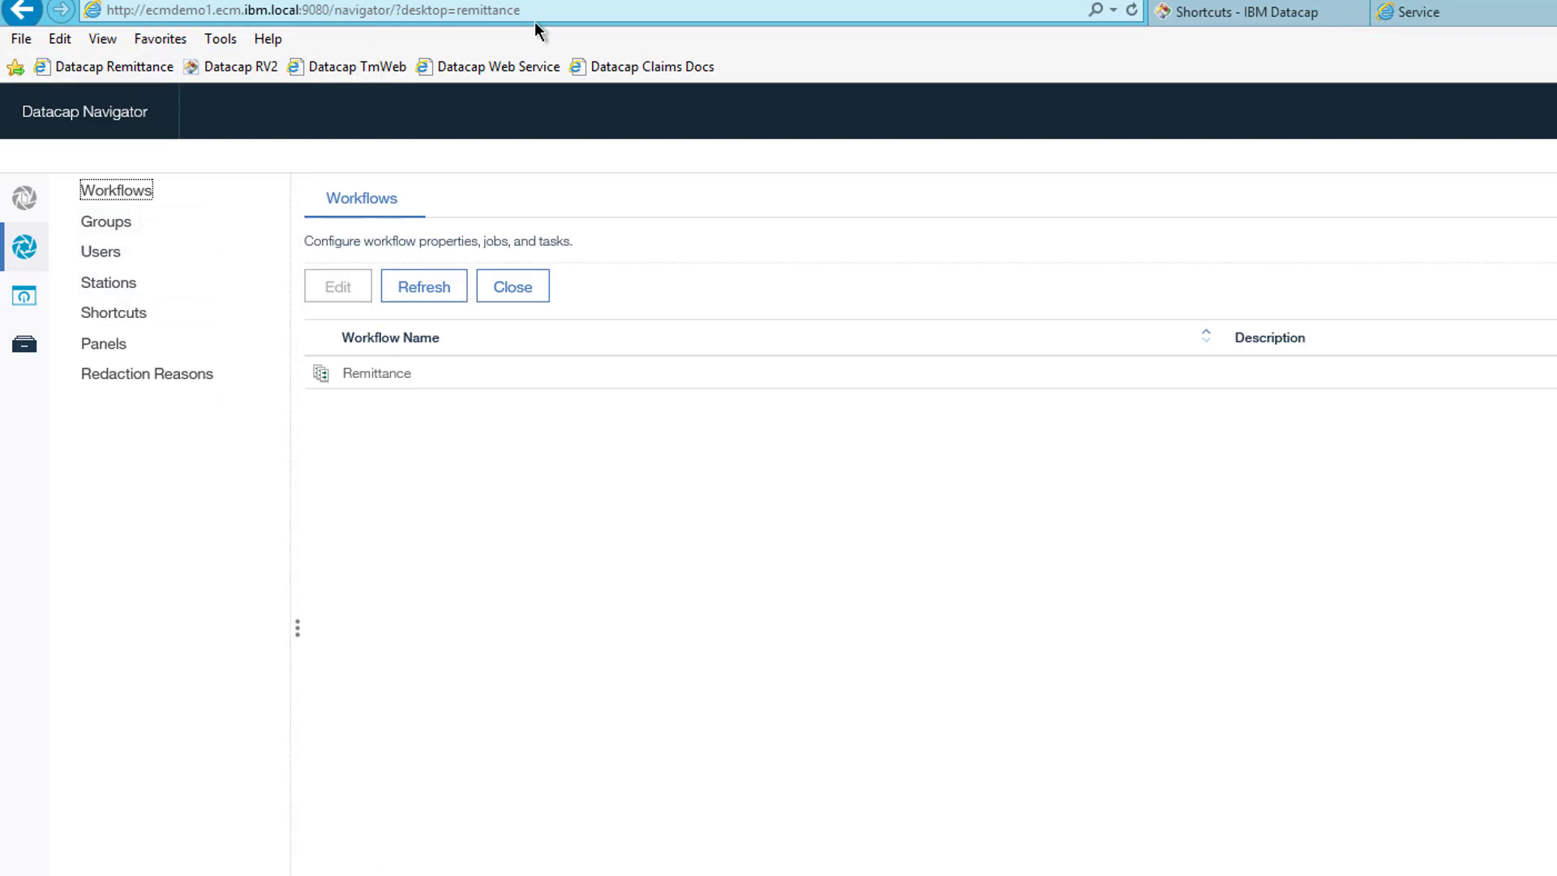
click(1213, 14)
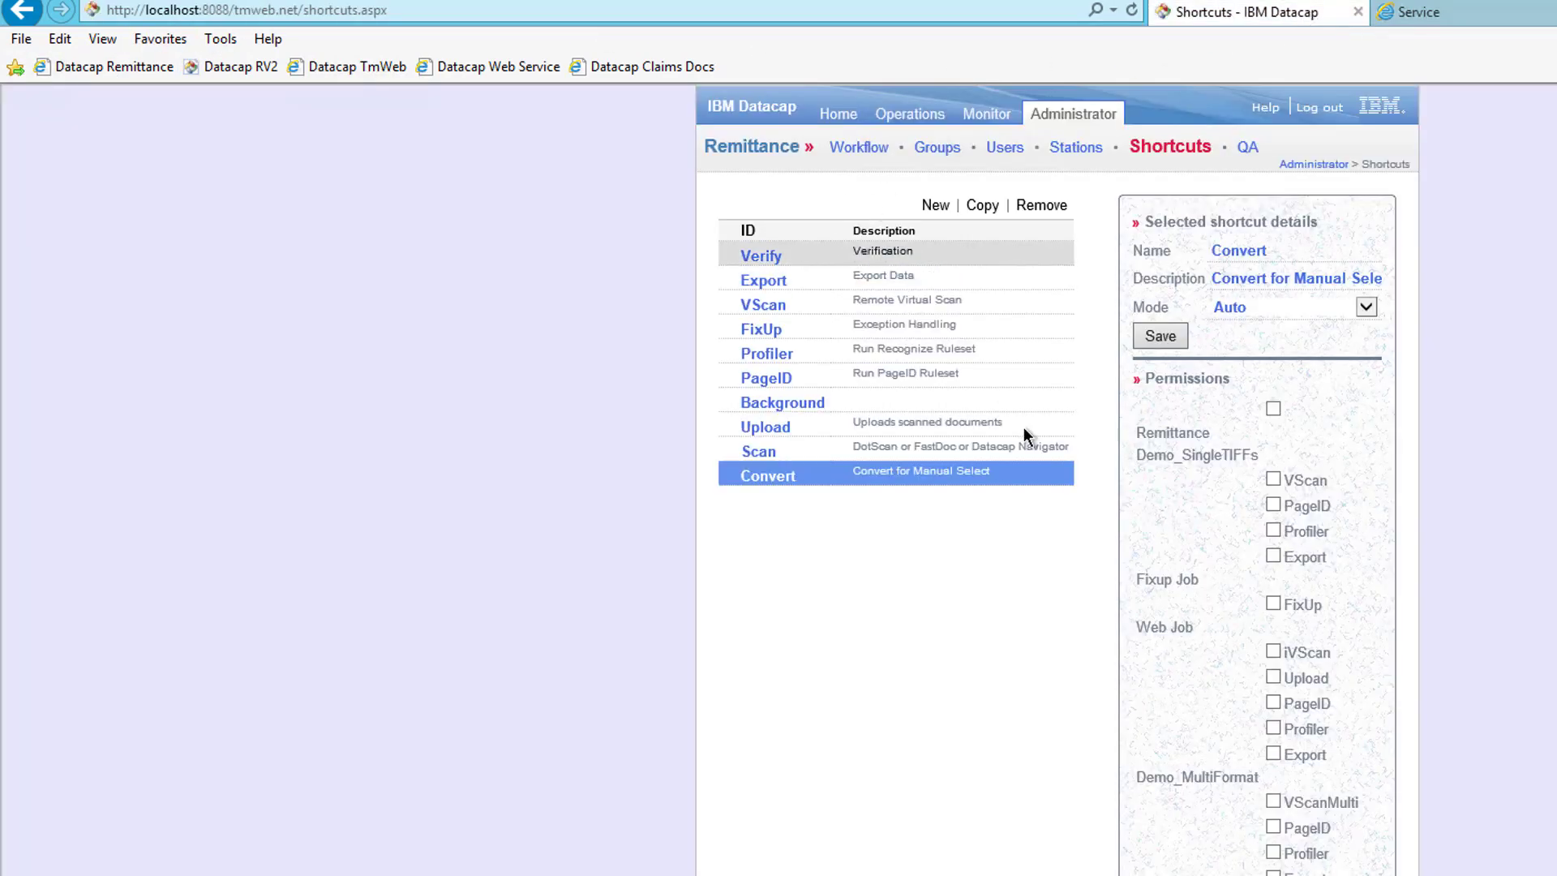
click(1451, 12)
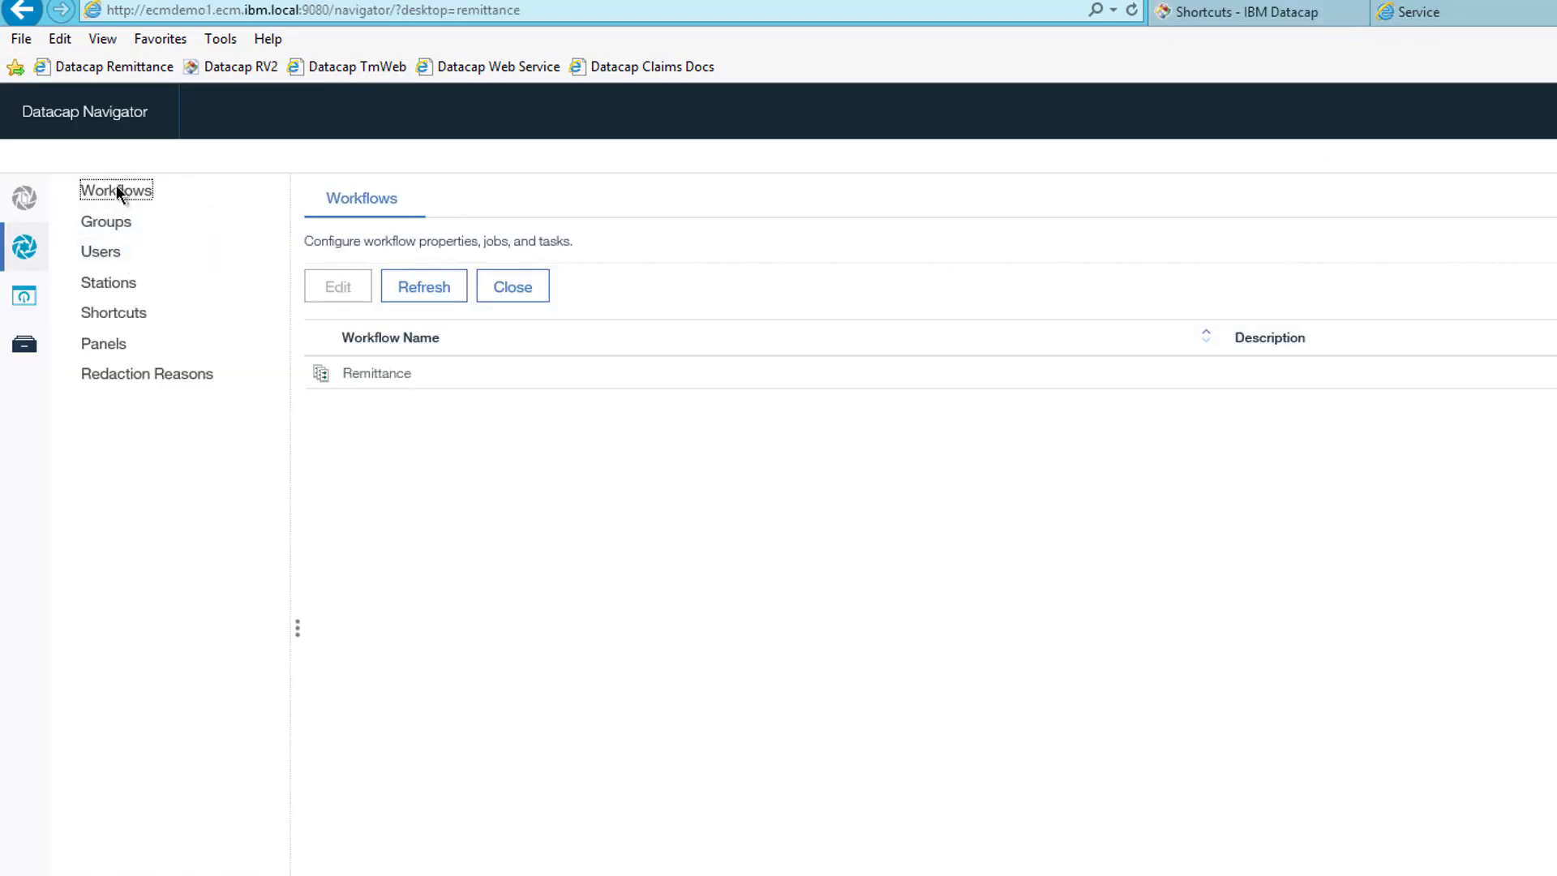
double_click(350, 371)
click(473, 354)
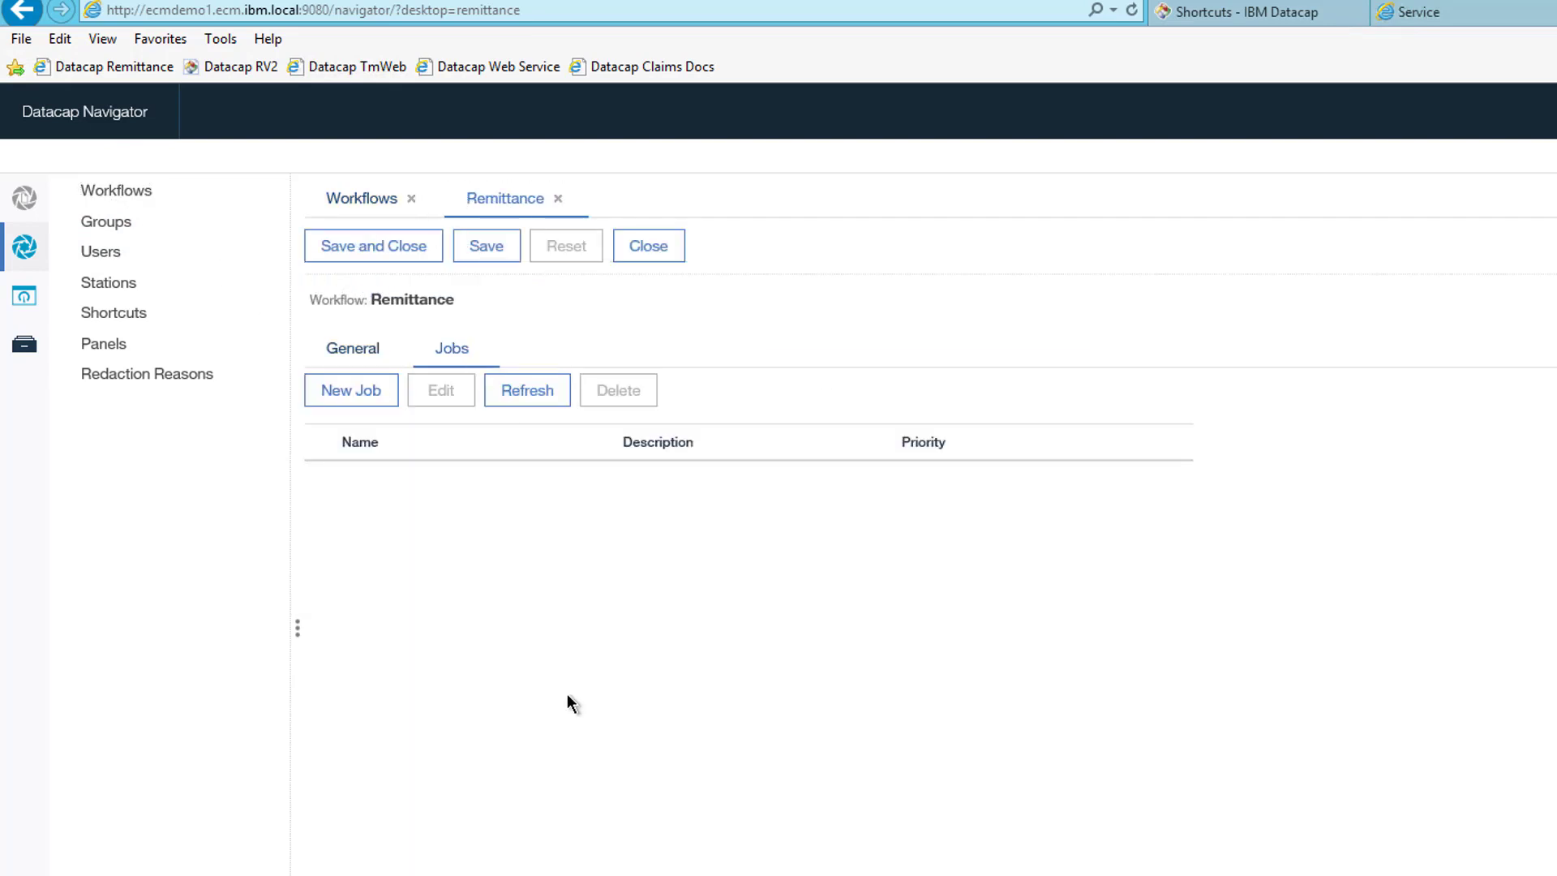
click(402, 673)
double_click(402, 673)
click(455, 356)
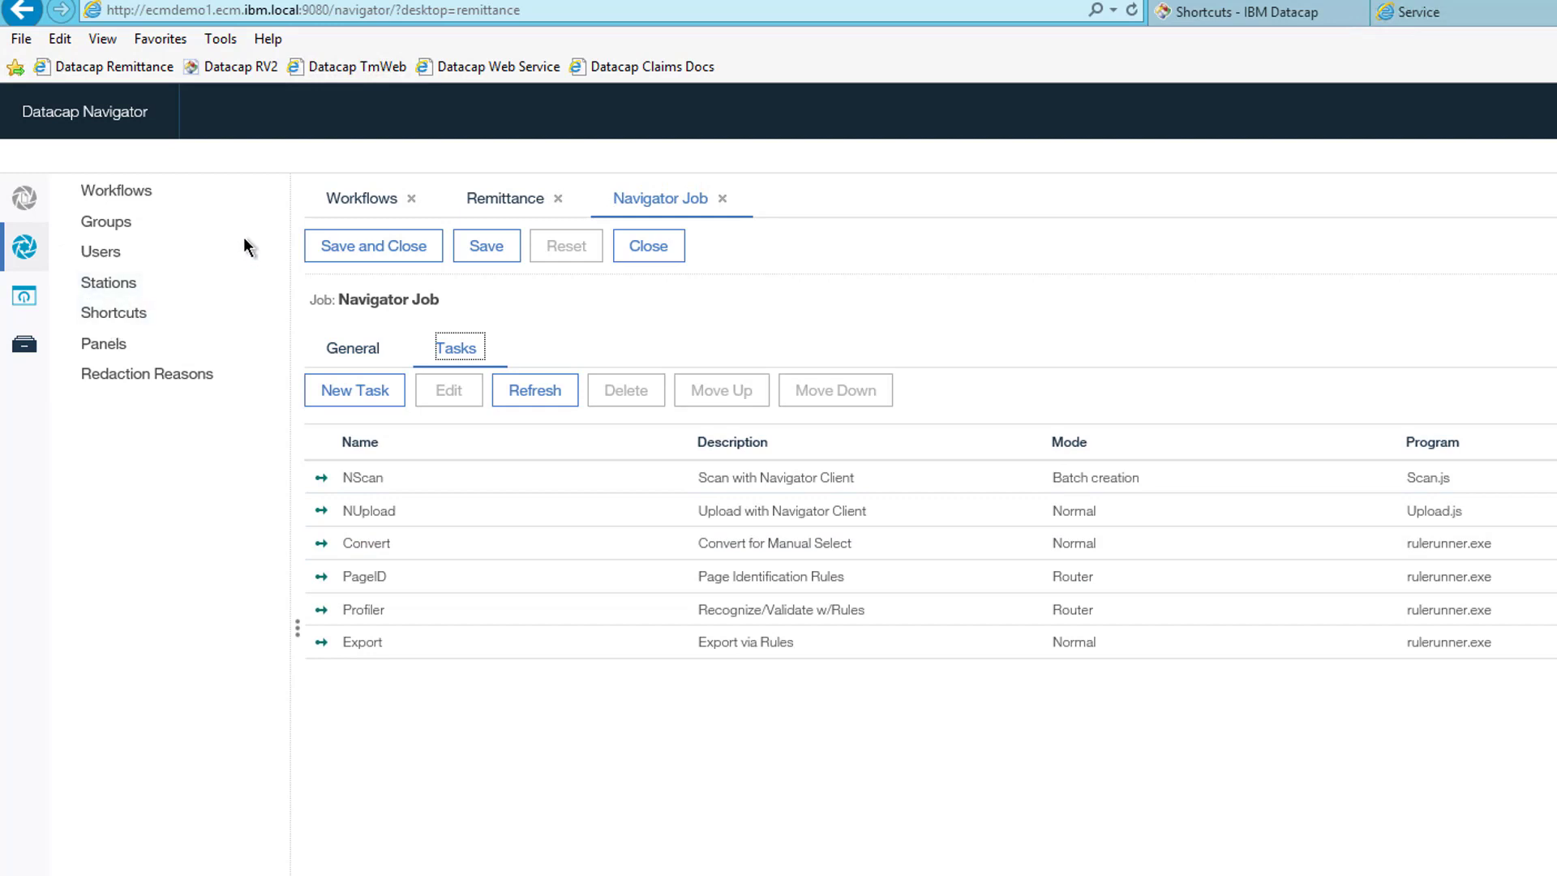
click(371, 473)
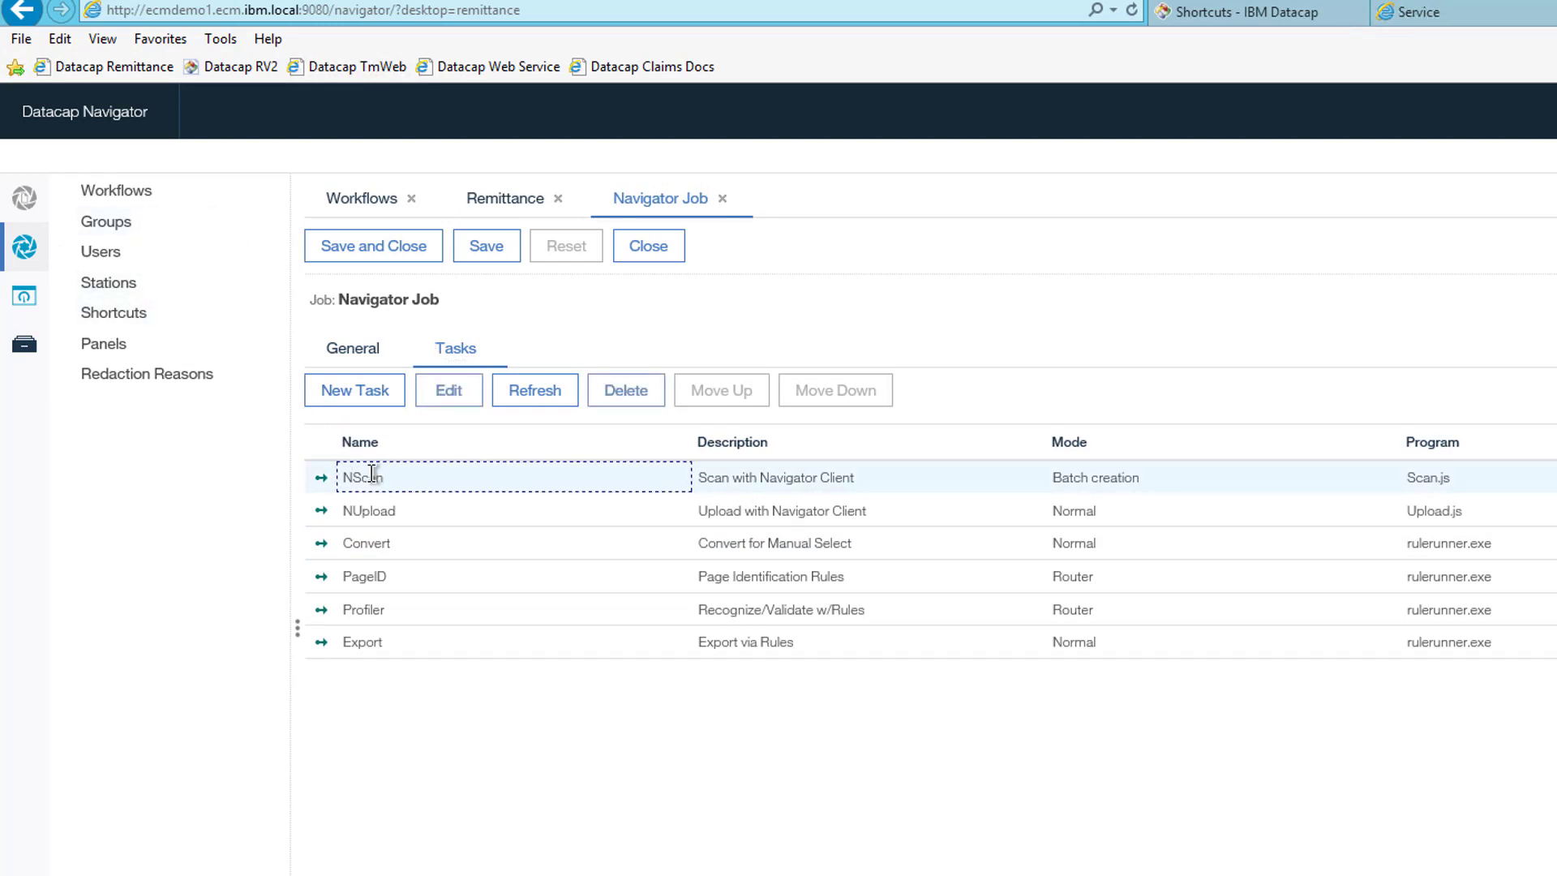
- Confirm NScan's file extension is tif,pdf, then save and close the task, job and workflow
double_click(371, 477)
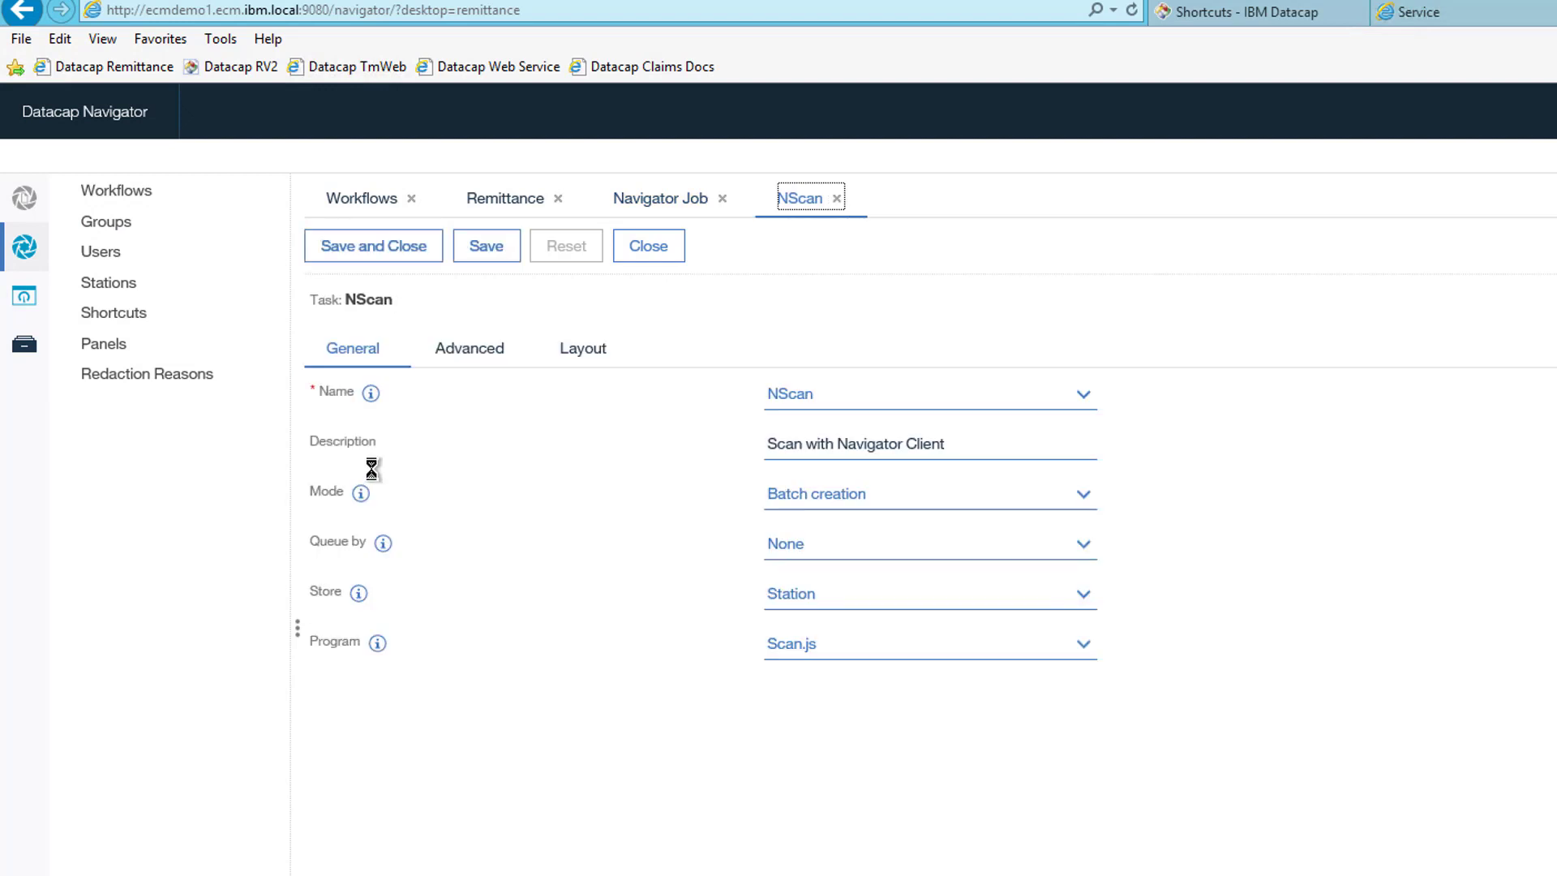
click(498, 351)
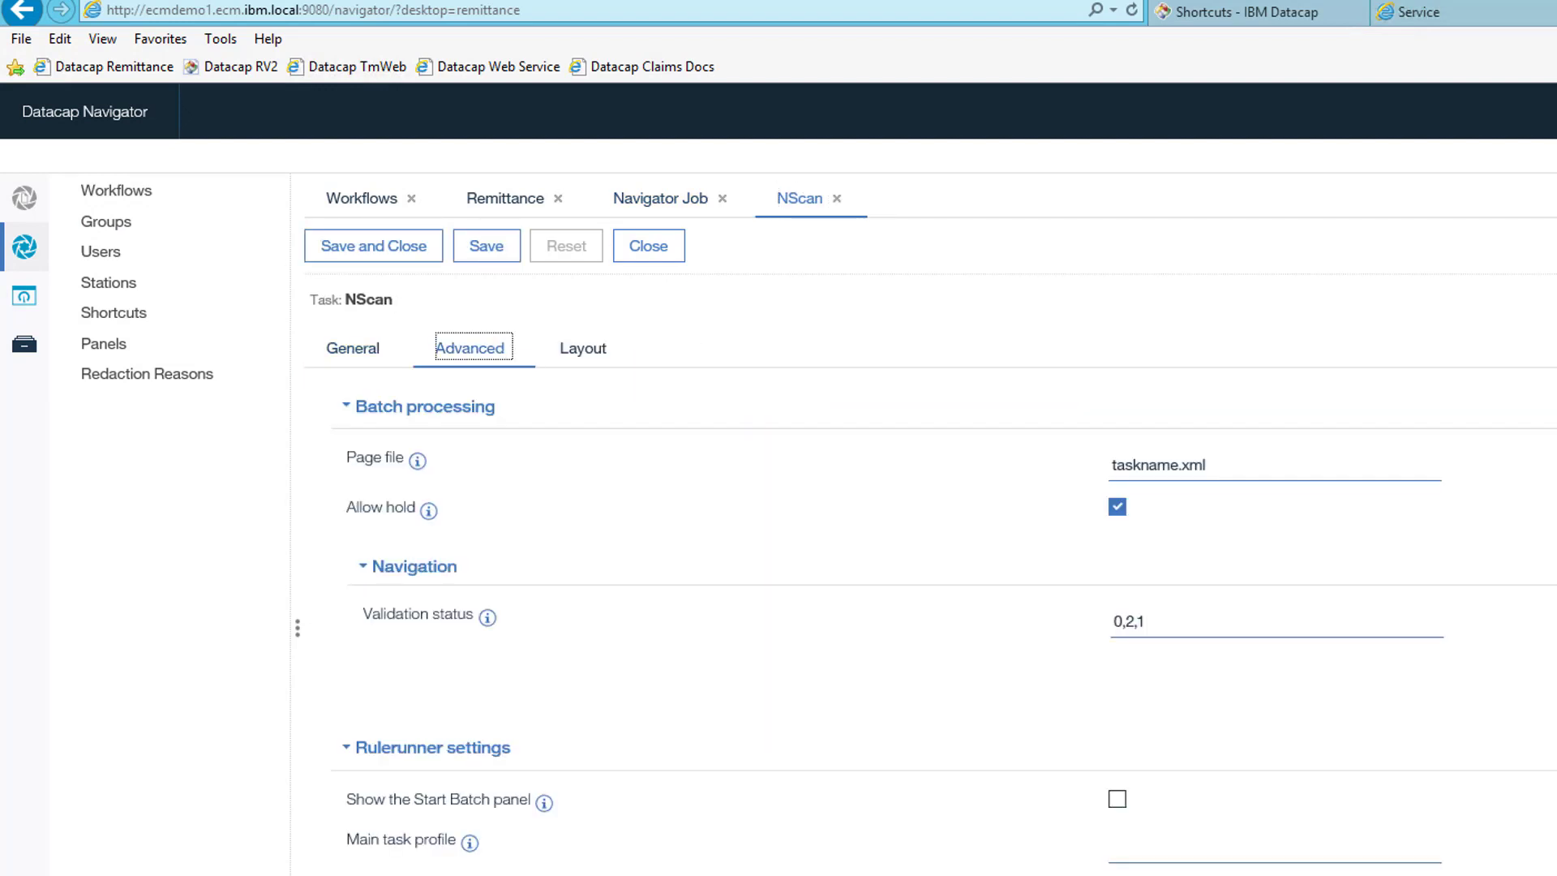
scroll(943, 601, down, 8)
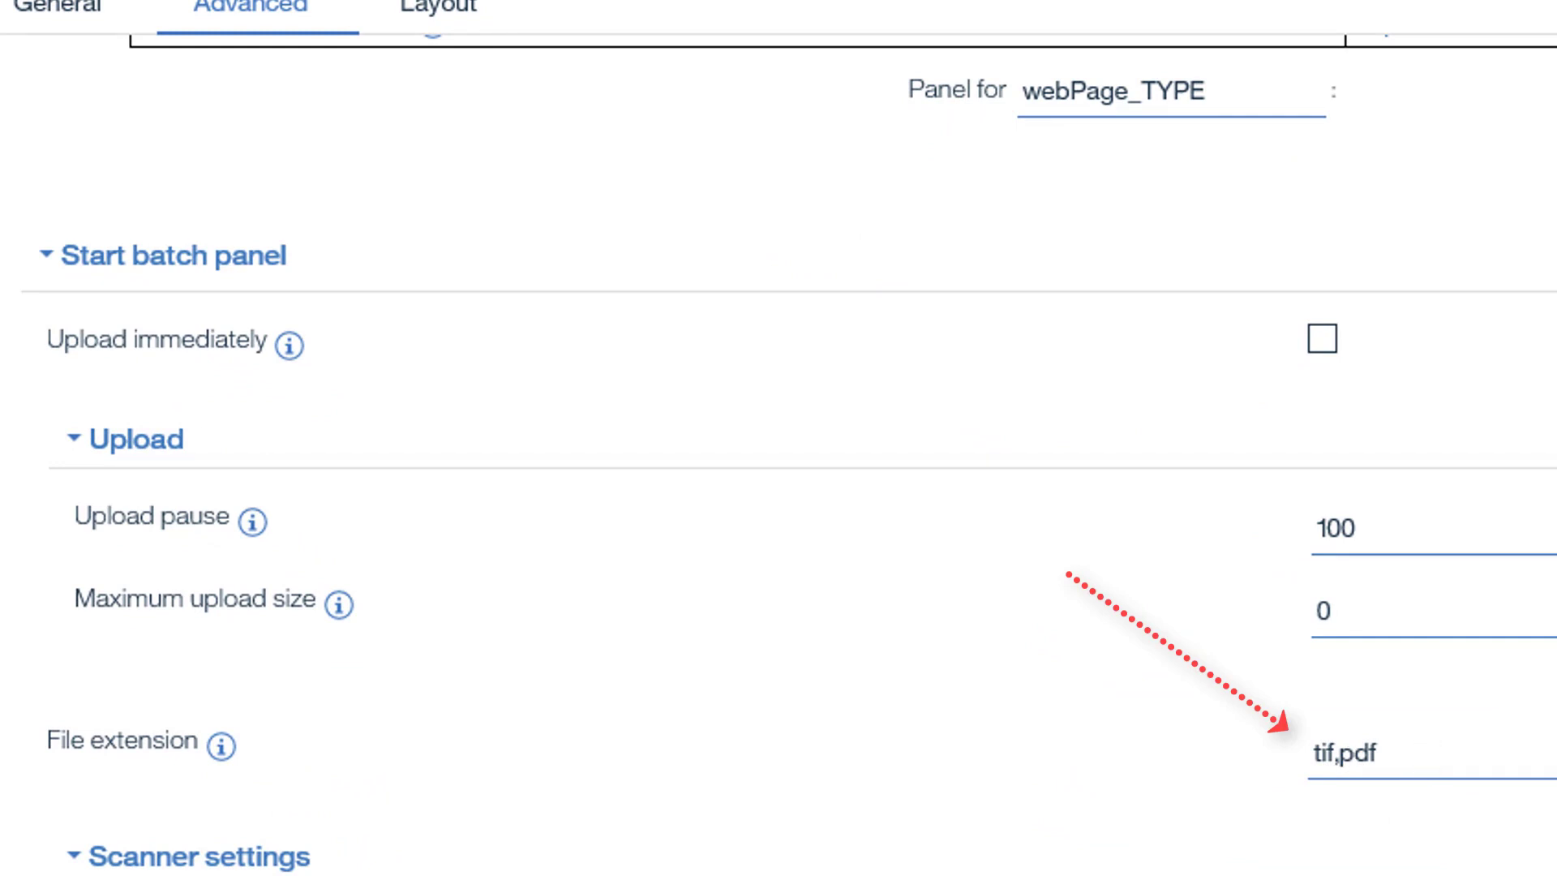
scroll(779, 487, up, 10)
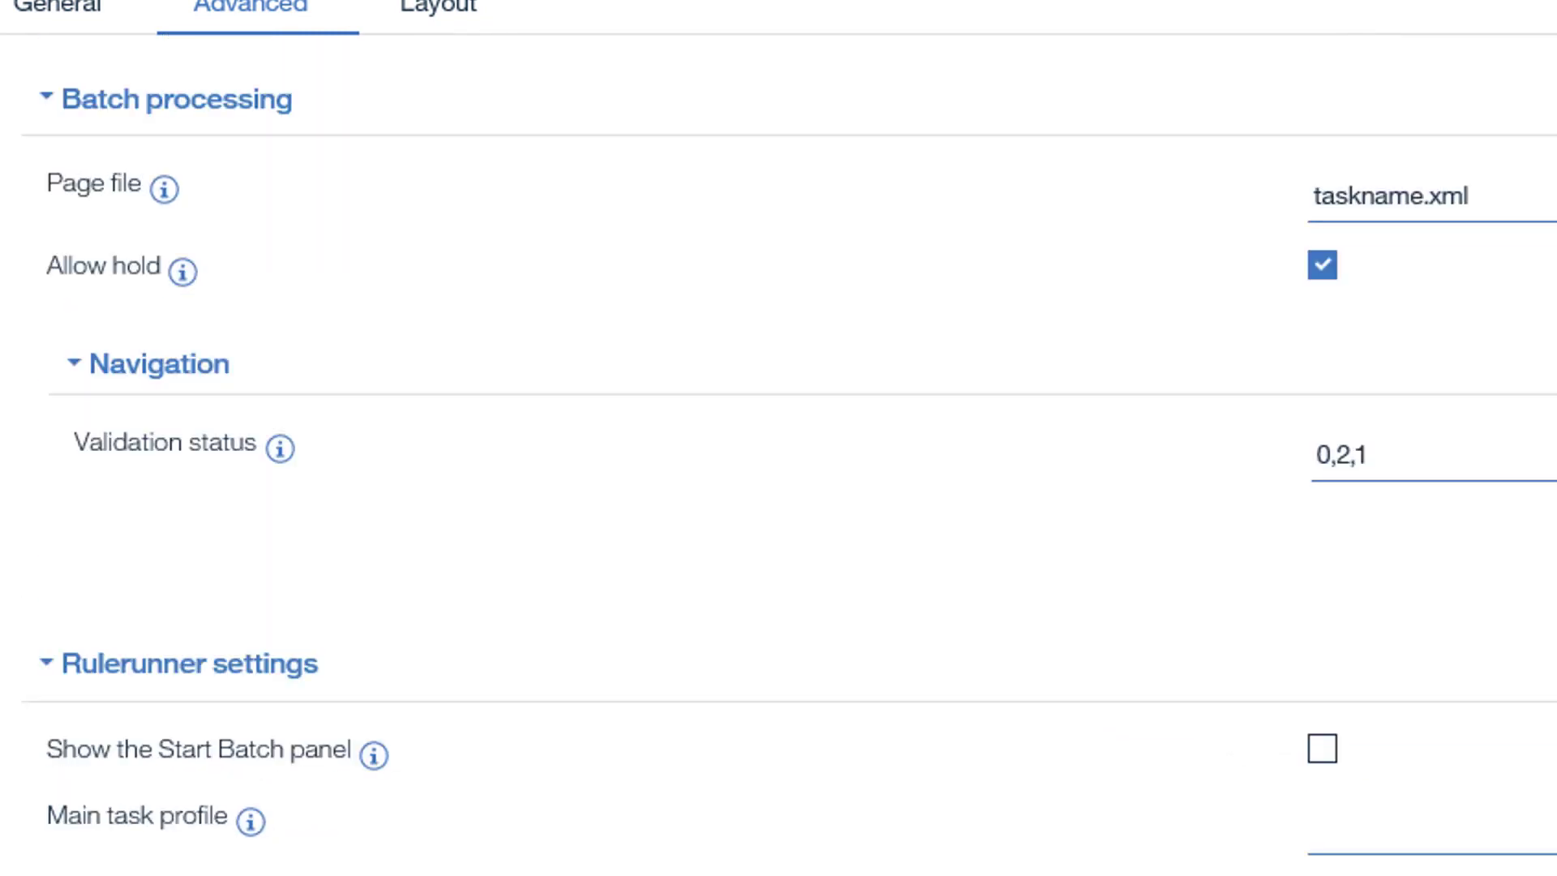
click(444, 276)
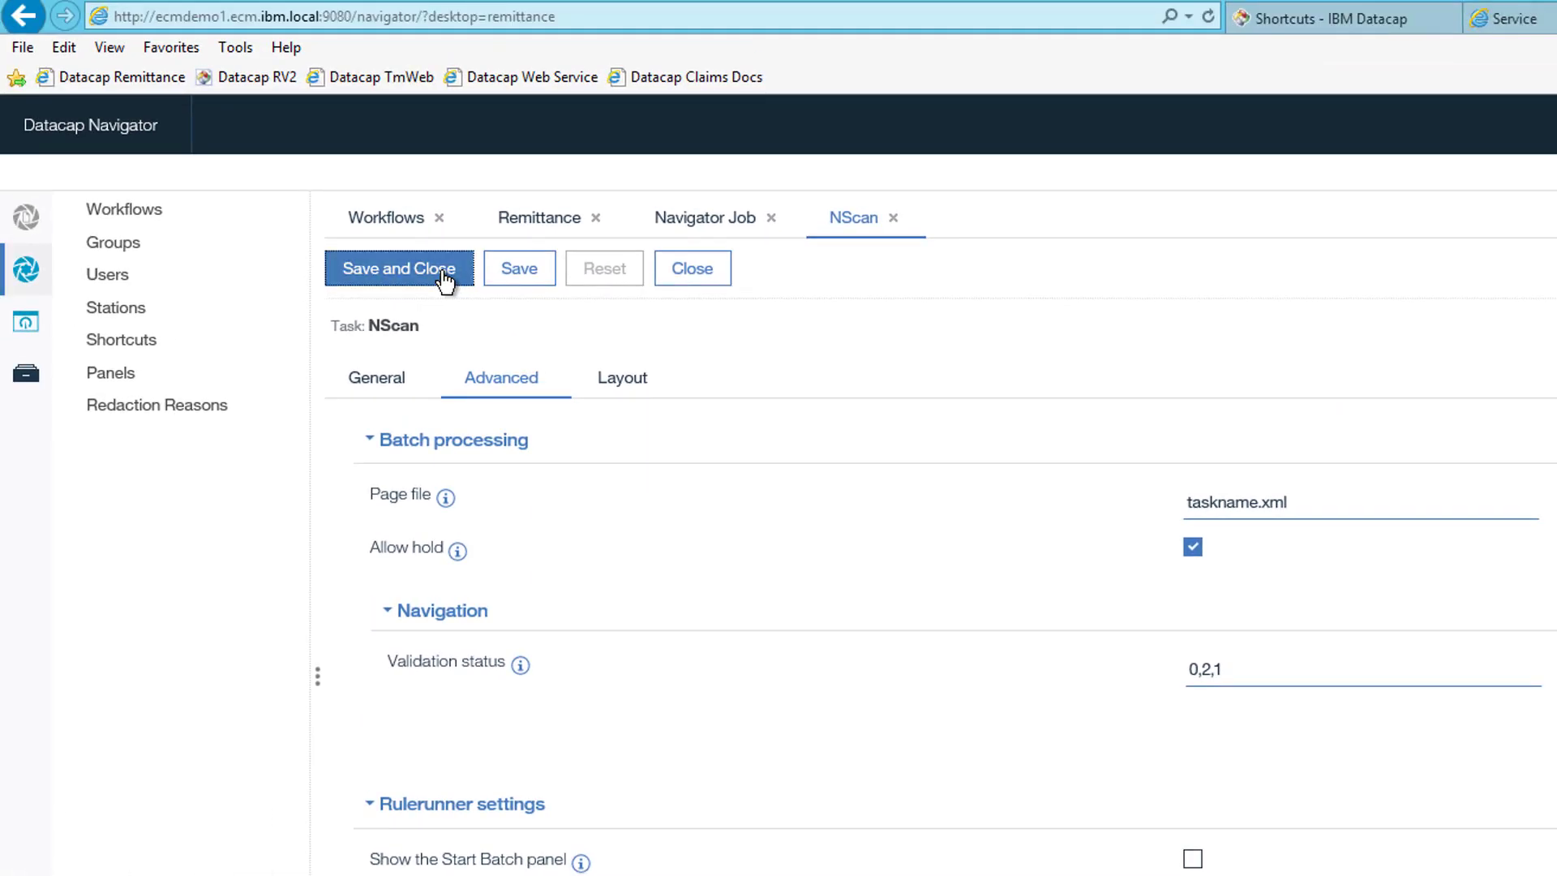
click(444, 276)
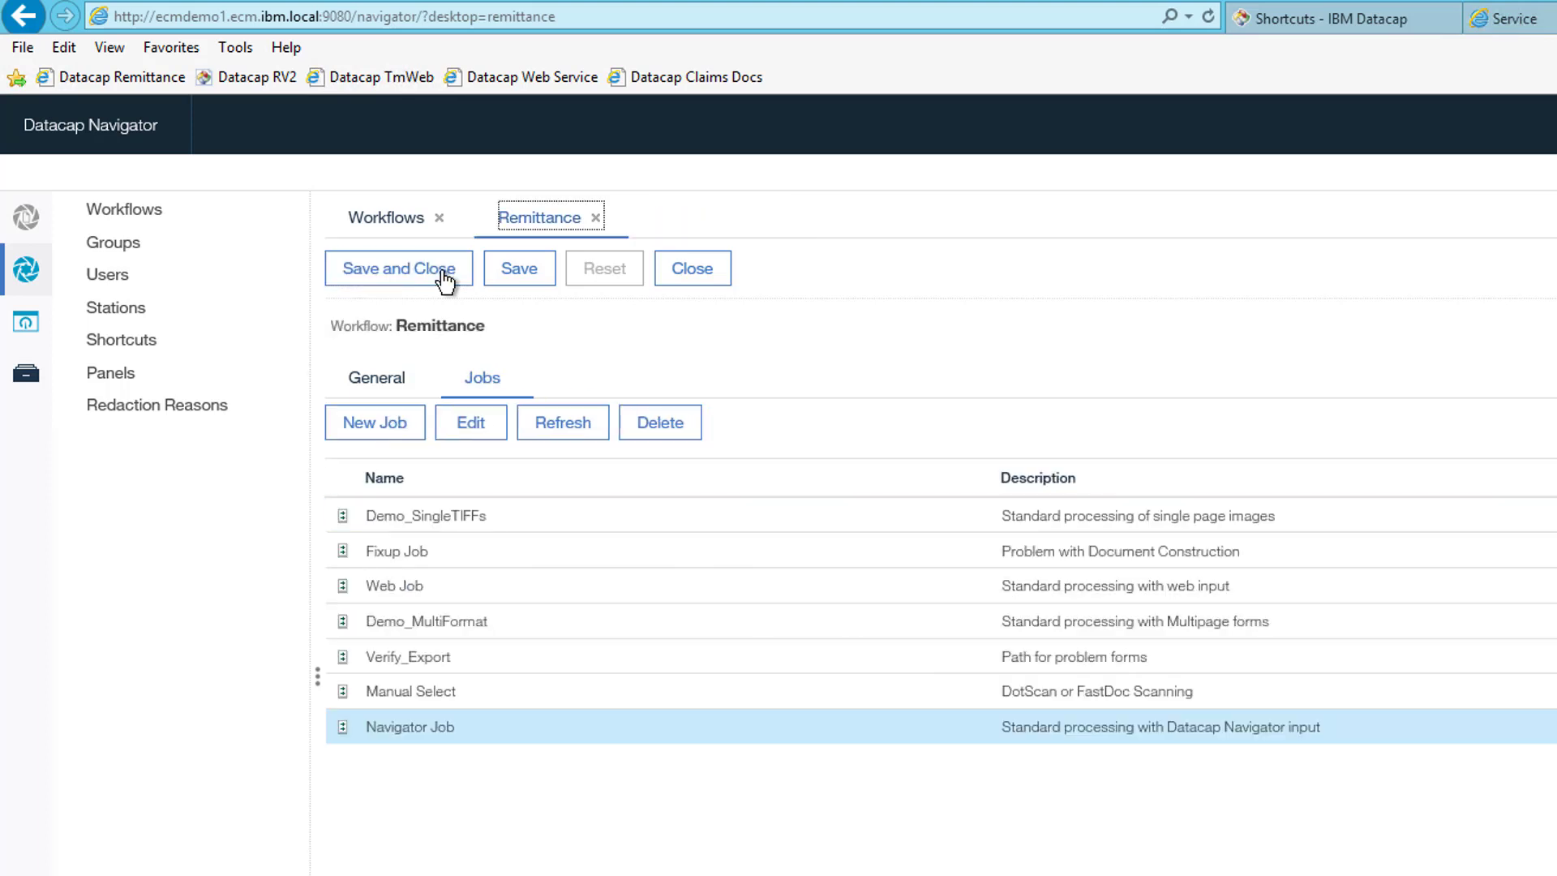
click(445, 276)
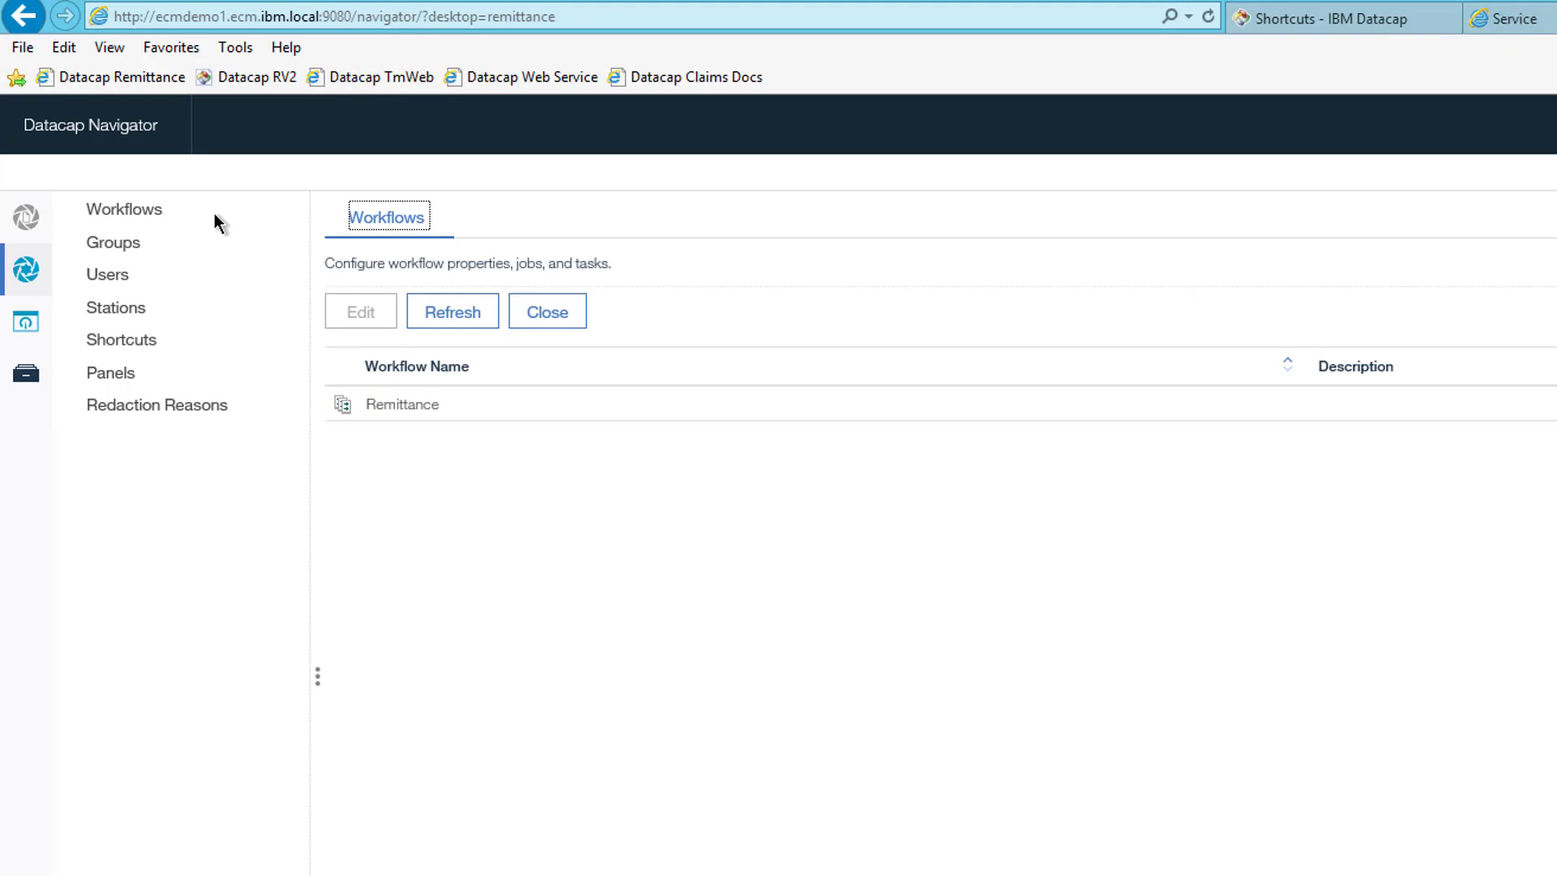
- Scan PAYMENT ADVICE.pdf into a new batch, submit it, then submit it through Upload
click(26, 217)
click(128, 274)
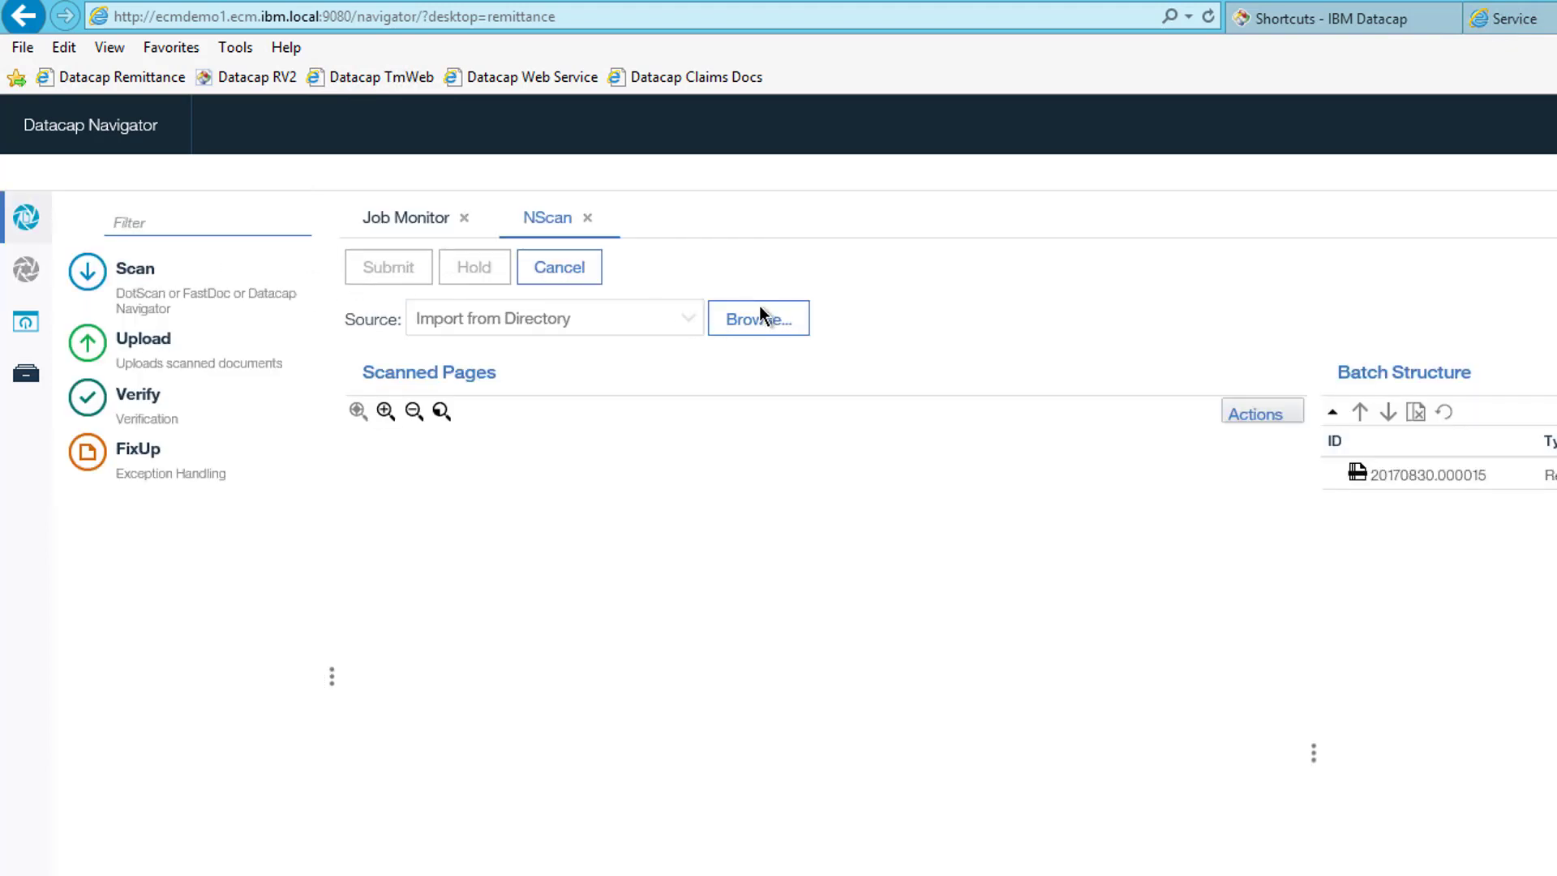
click(760, 319)
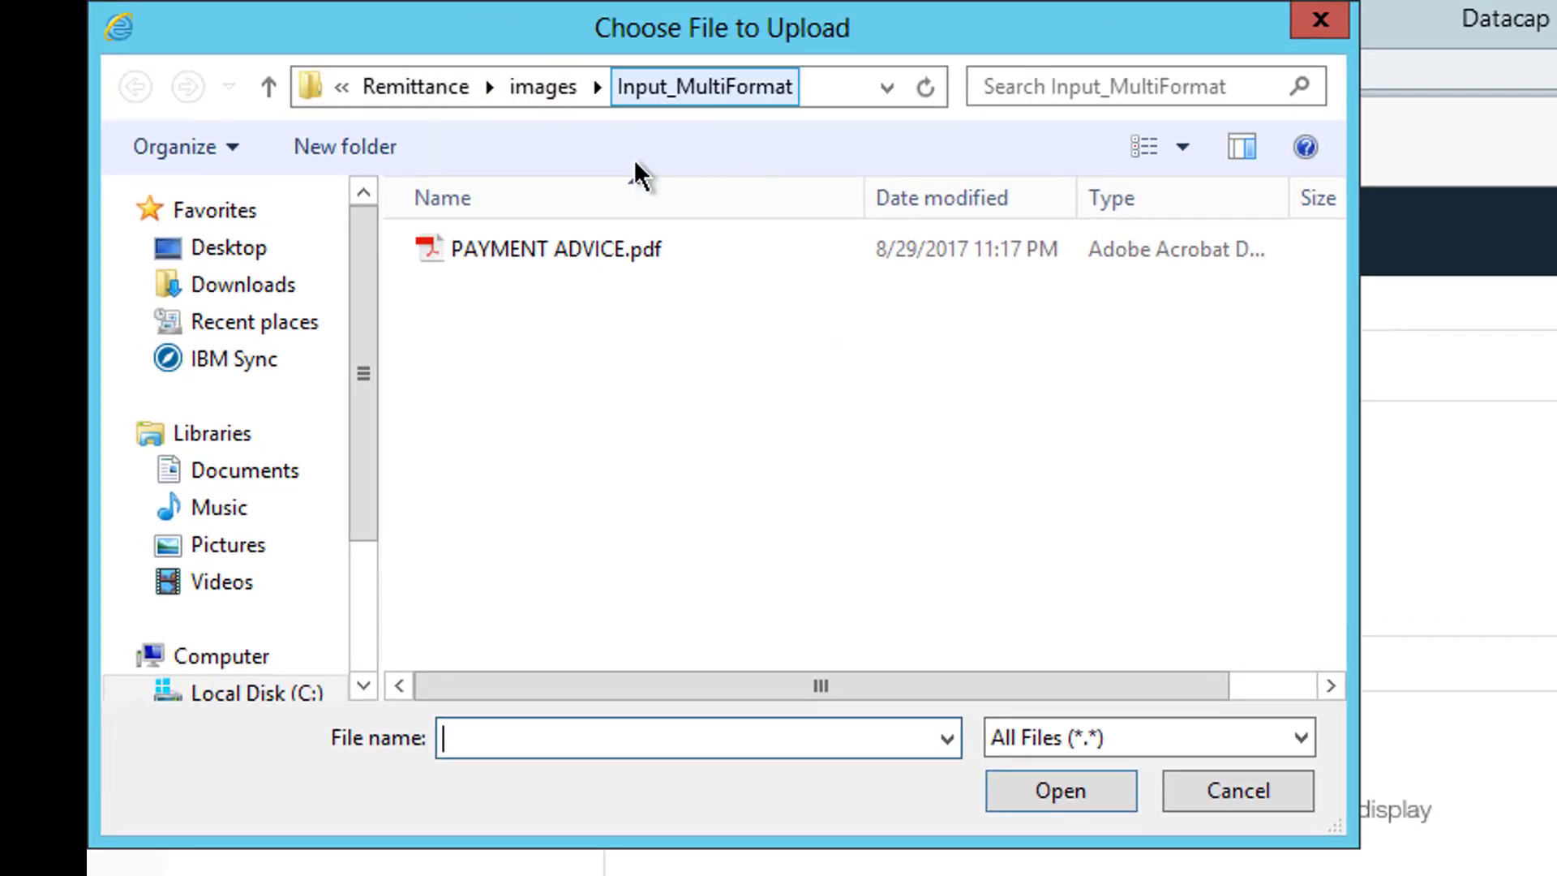
double_click(519, 253)
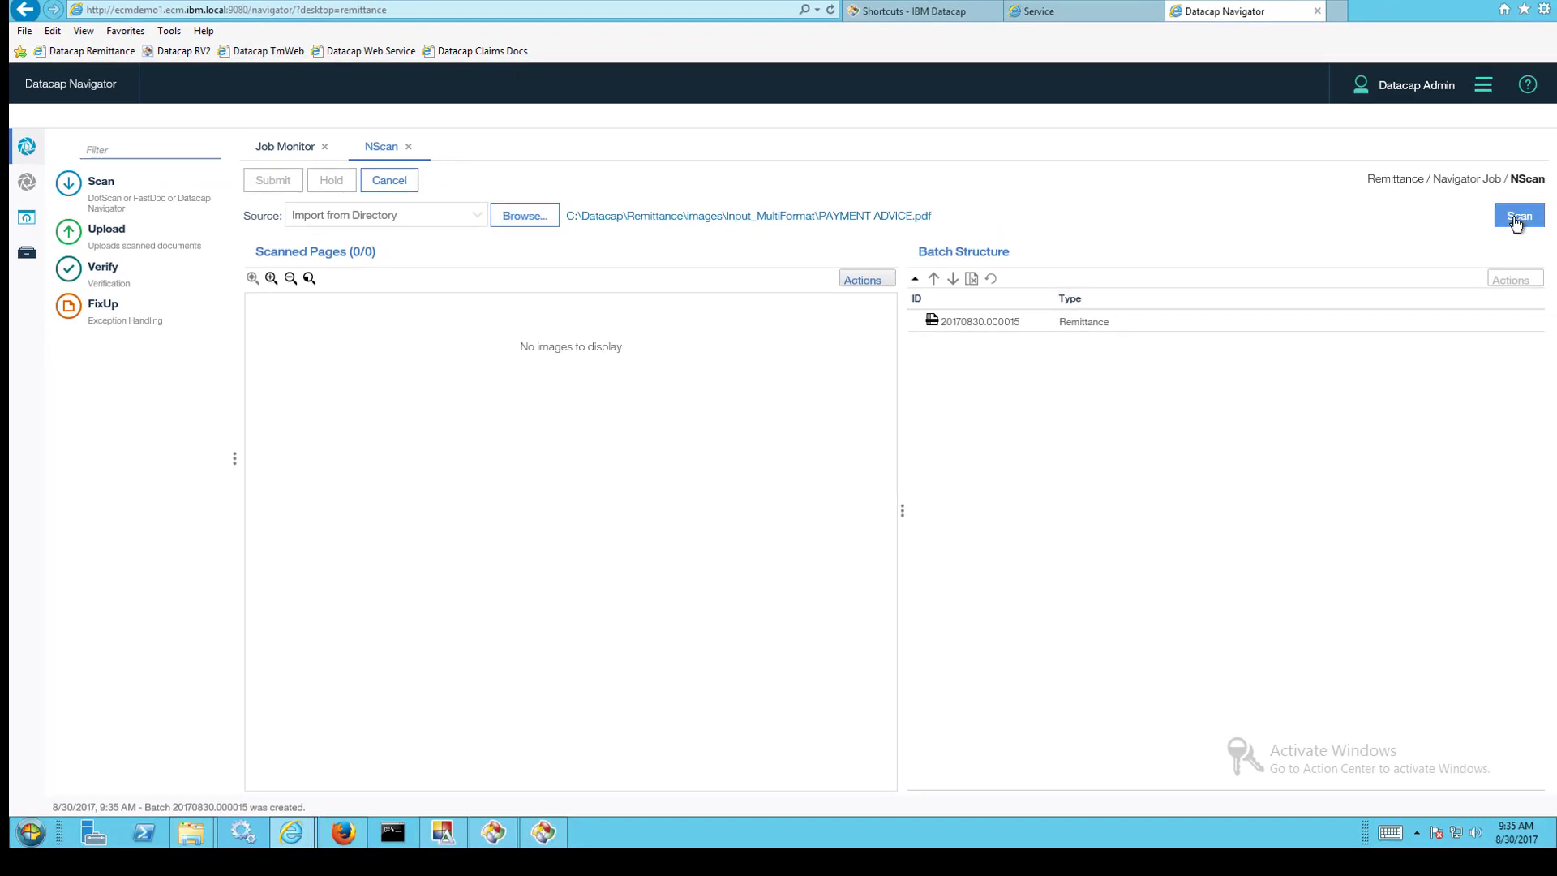
click(1516, 217)
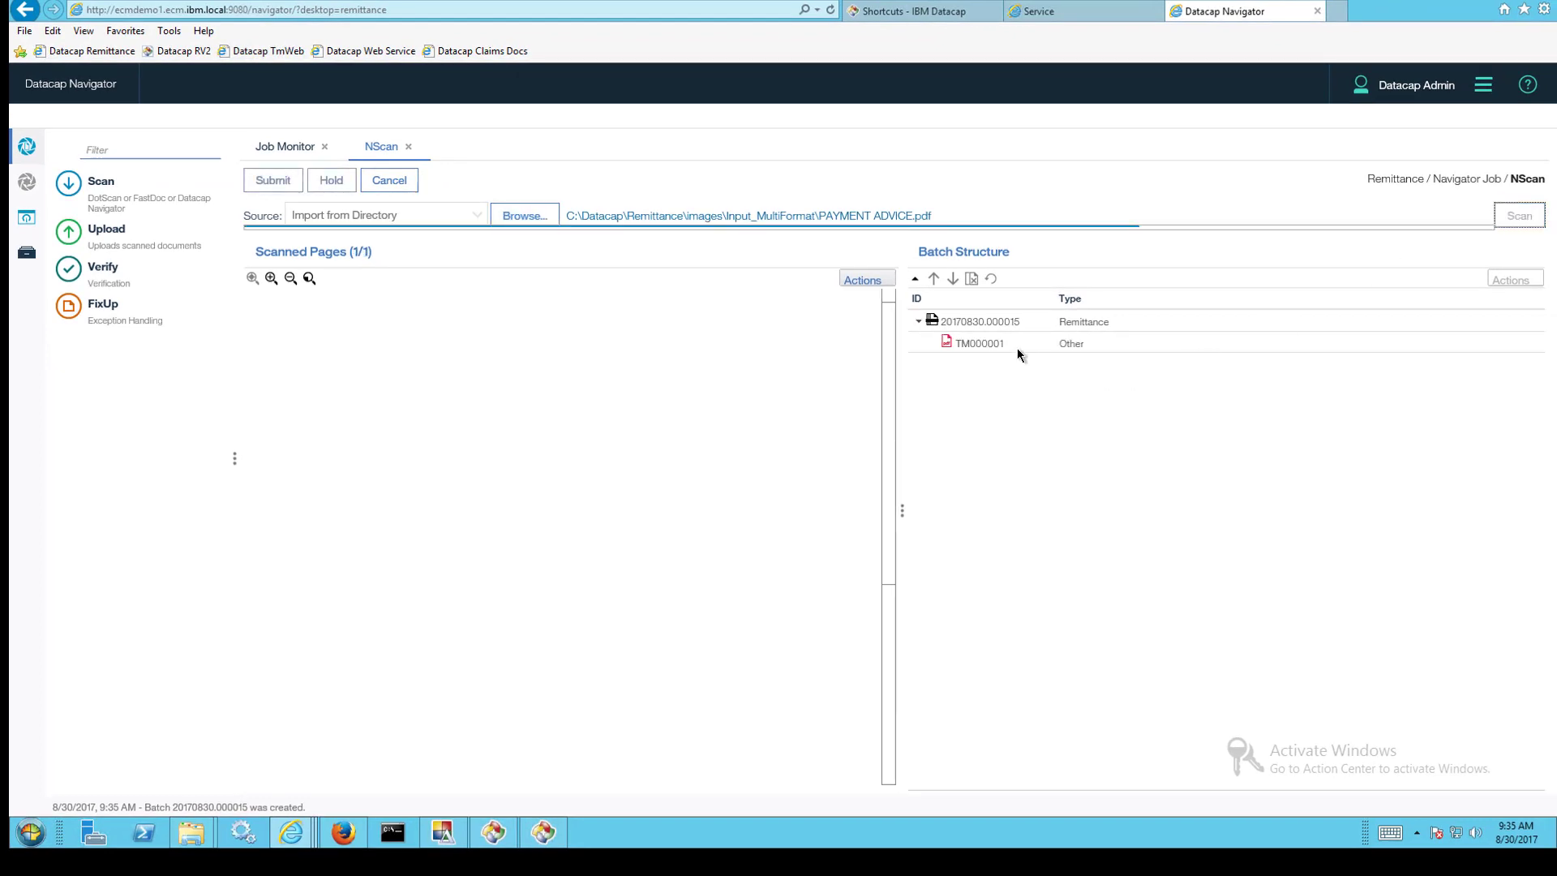
click(274, 181)
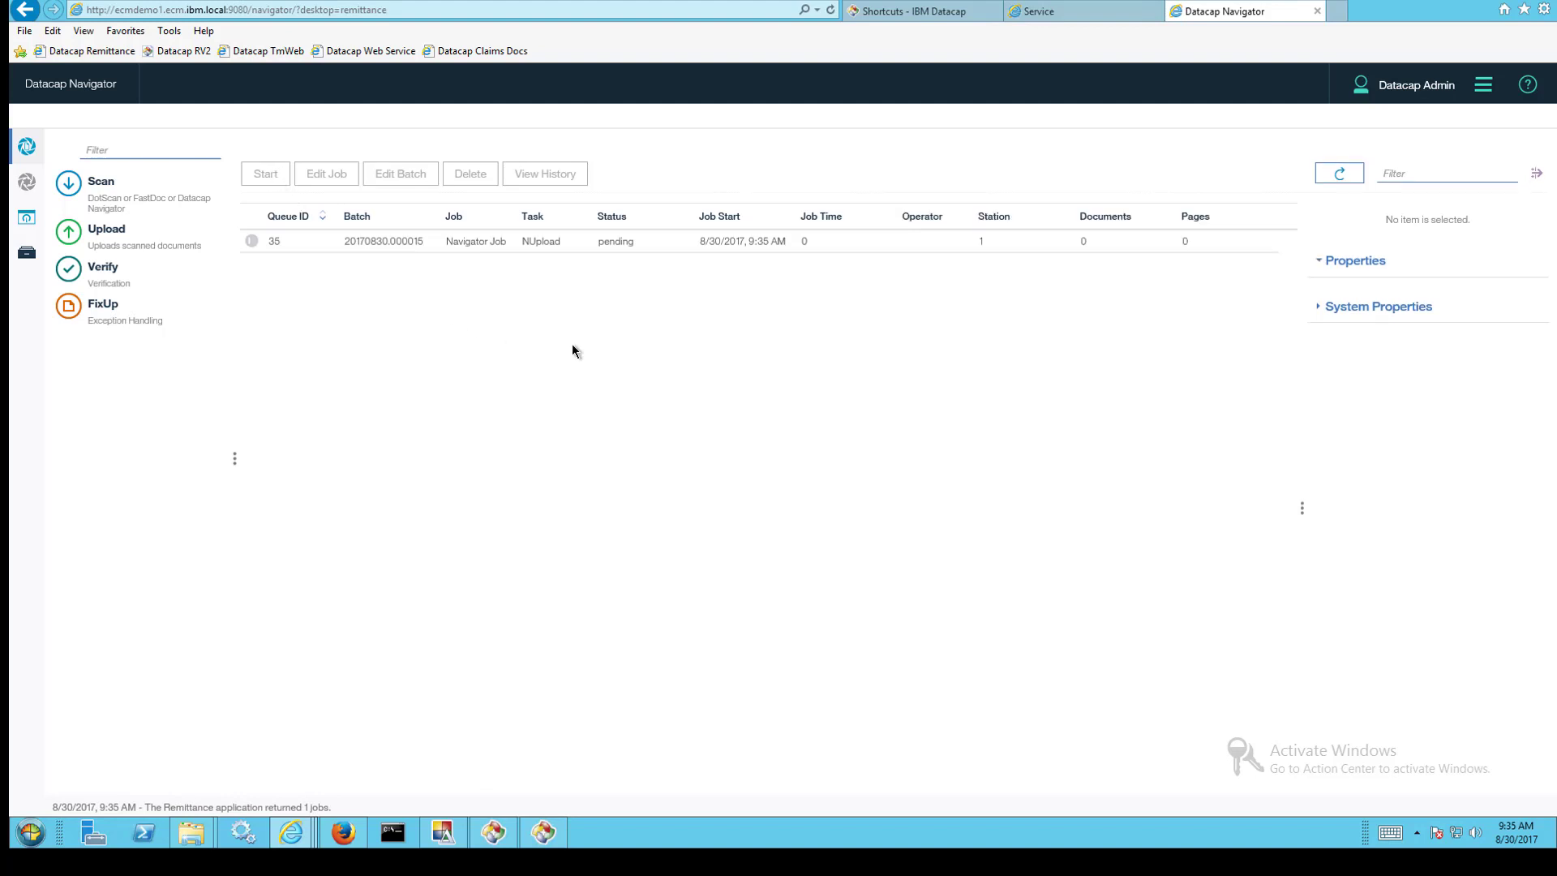
click(99, 232)
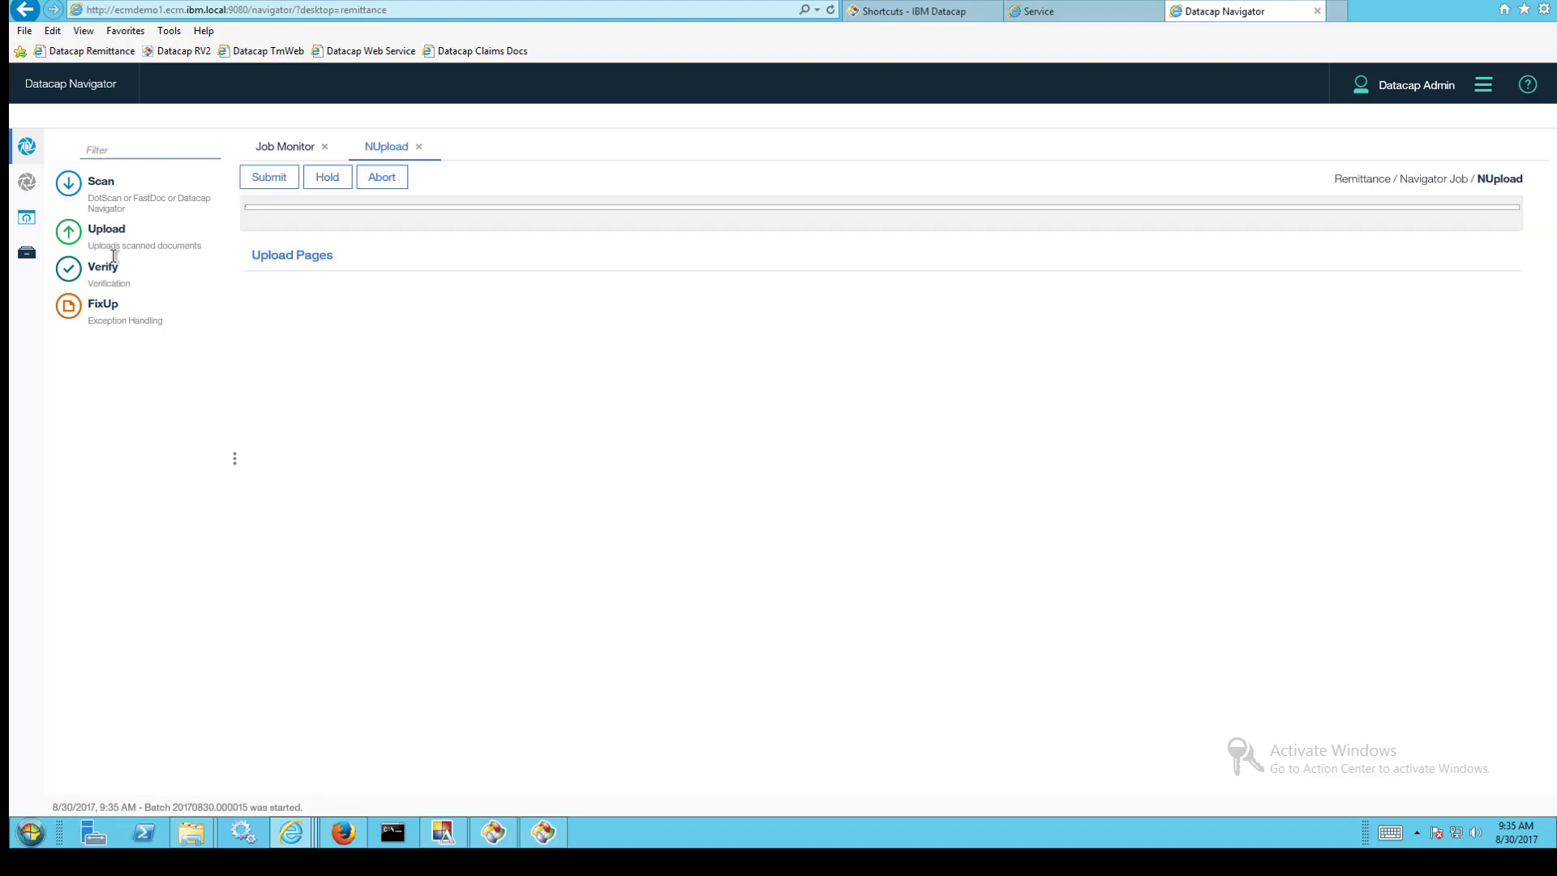
click(268, 176)
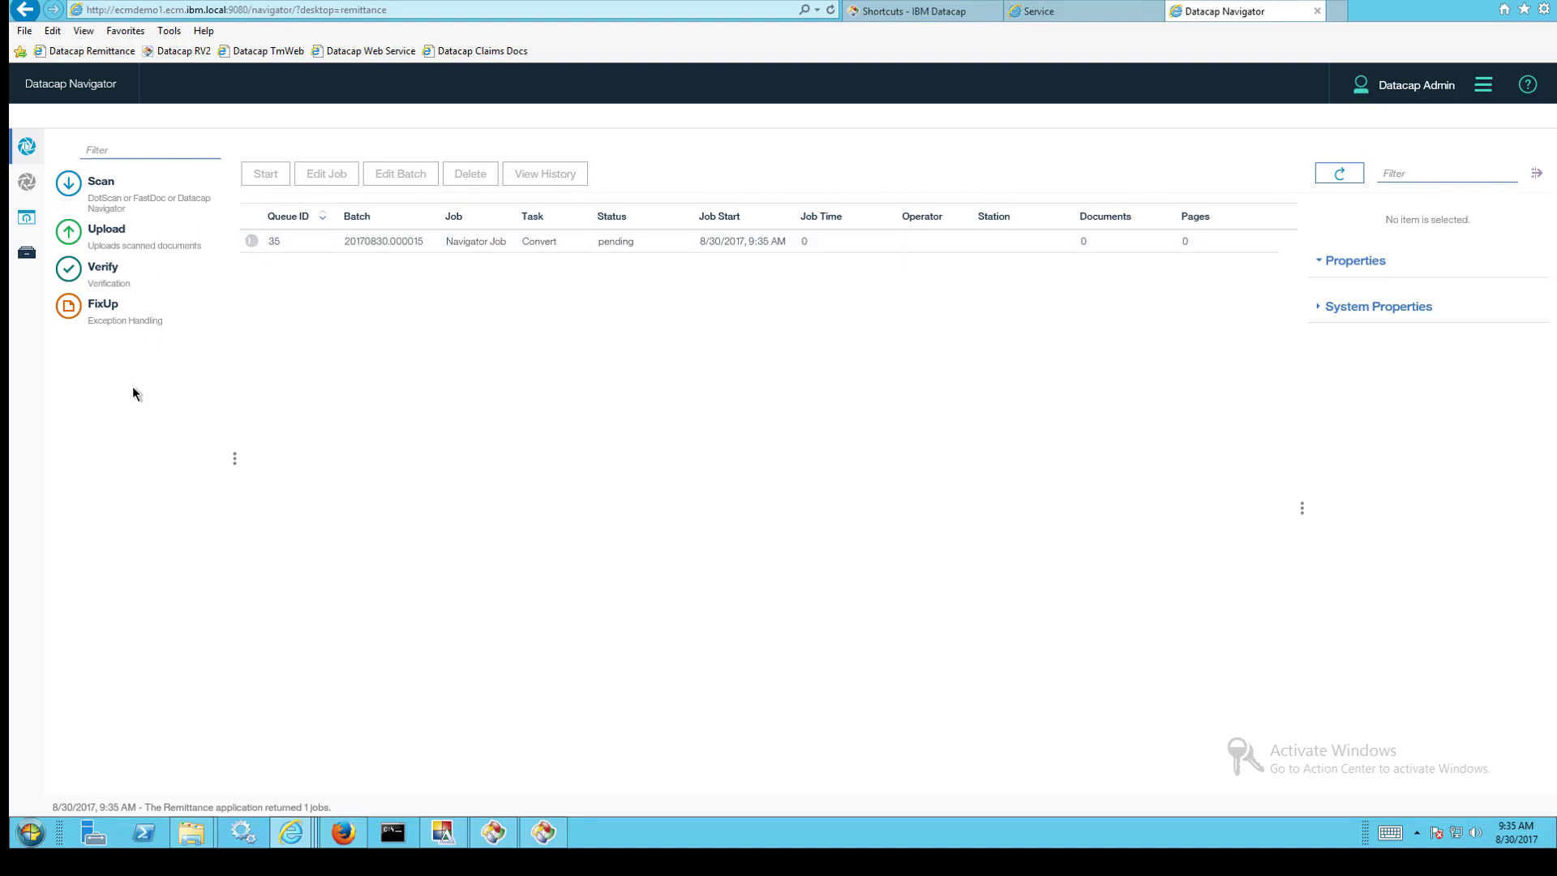
- Run Convert on batch 20170830.000015 from Datacap Desktop's All list, dismissing the completion and unavailable messages
click(544, 832)
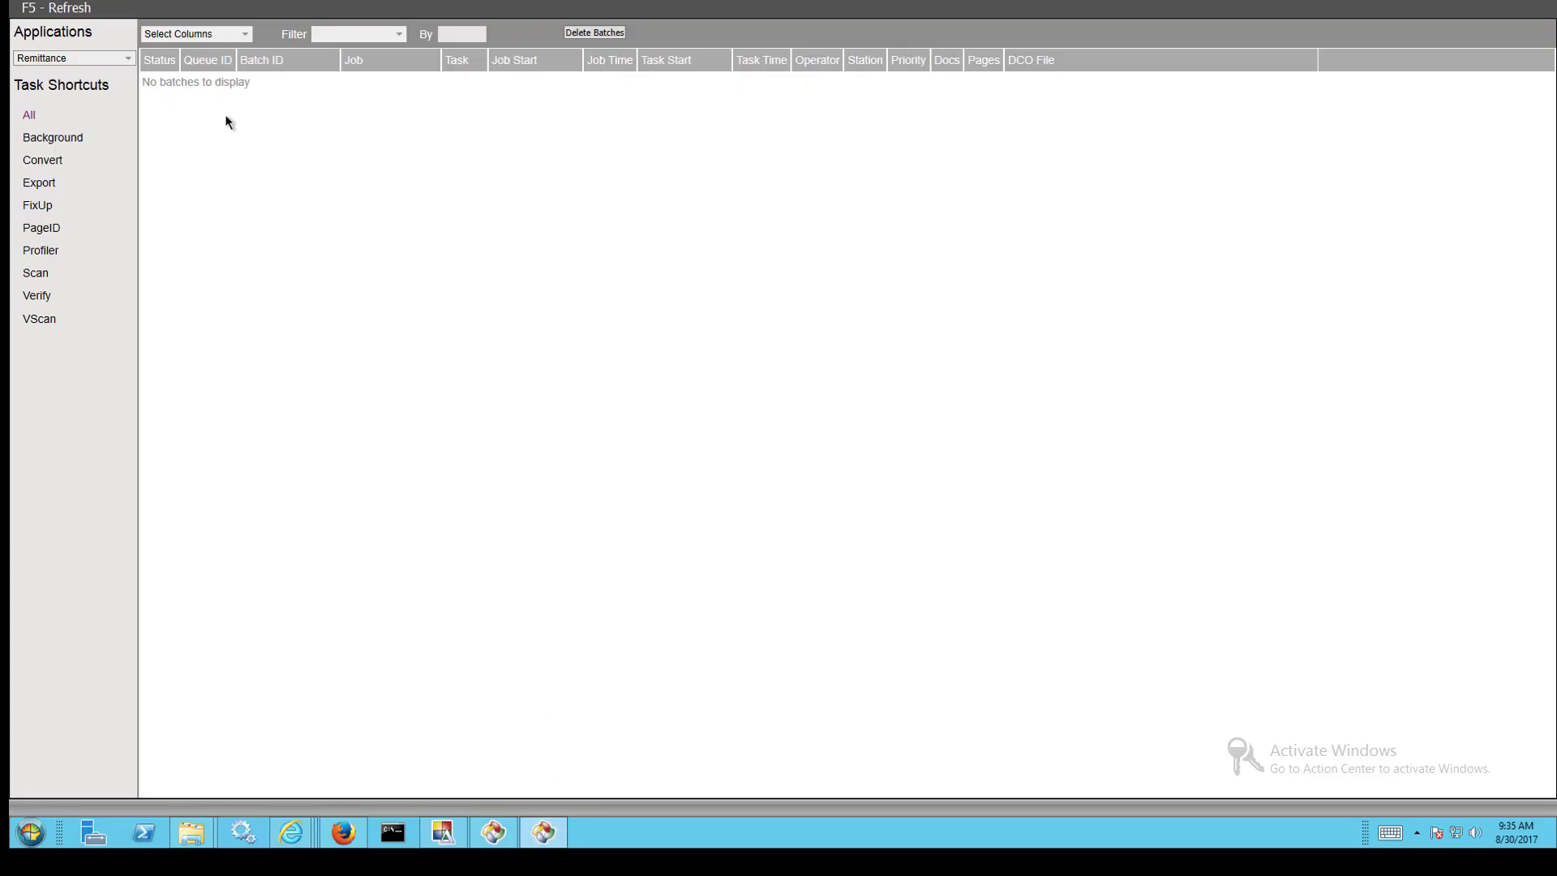
click(33, 118)
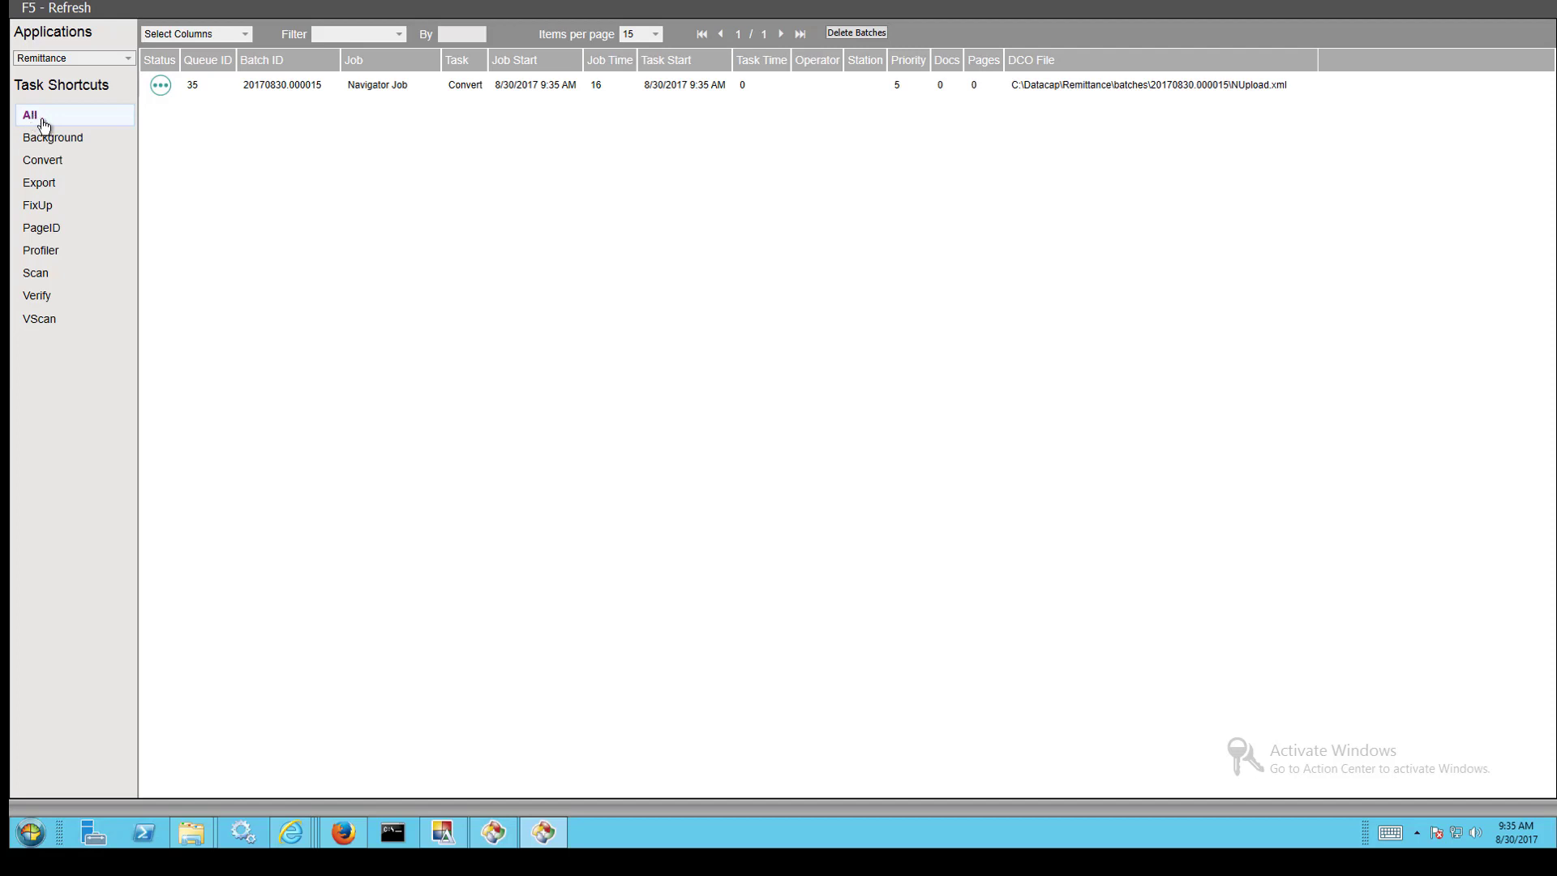
double_click(306, 86)
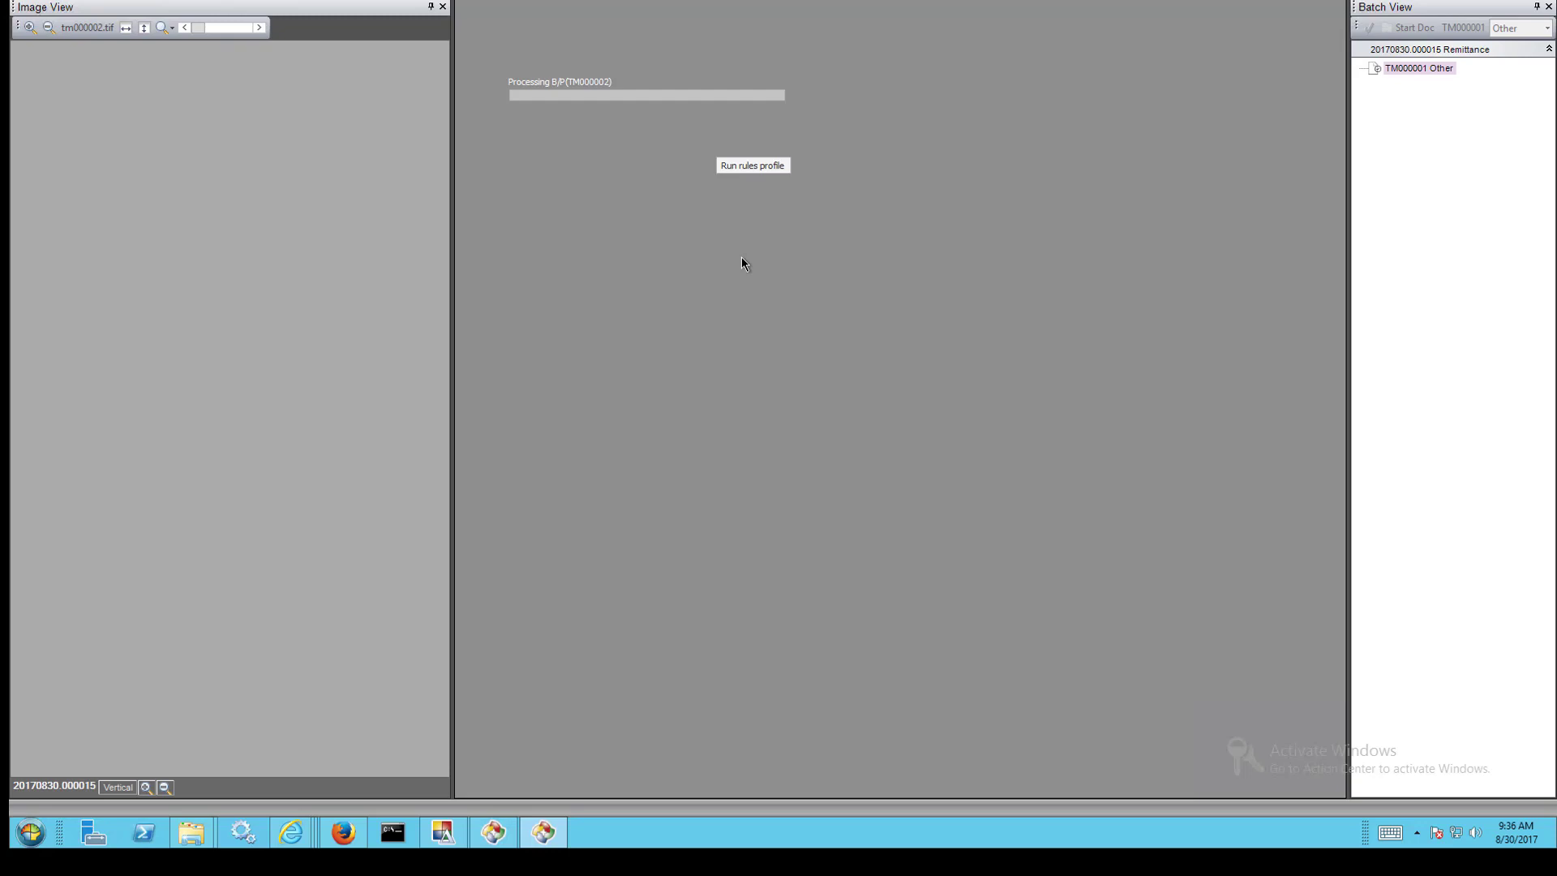
click(874, 438)
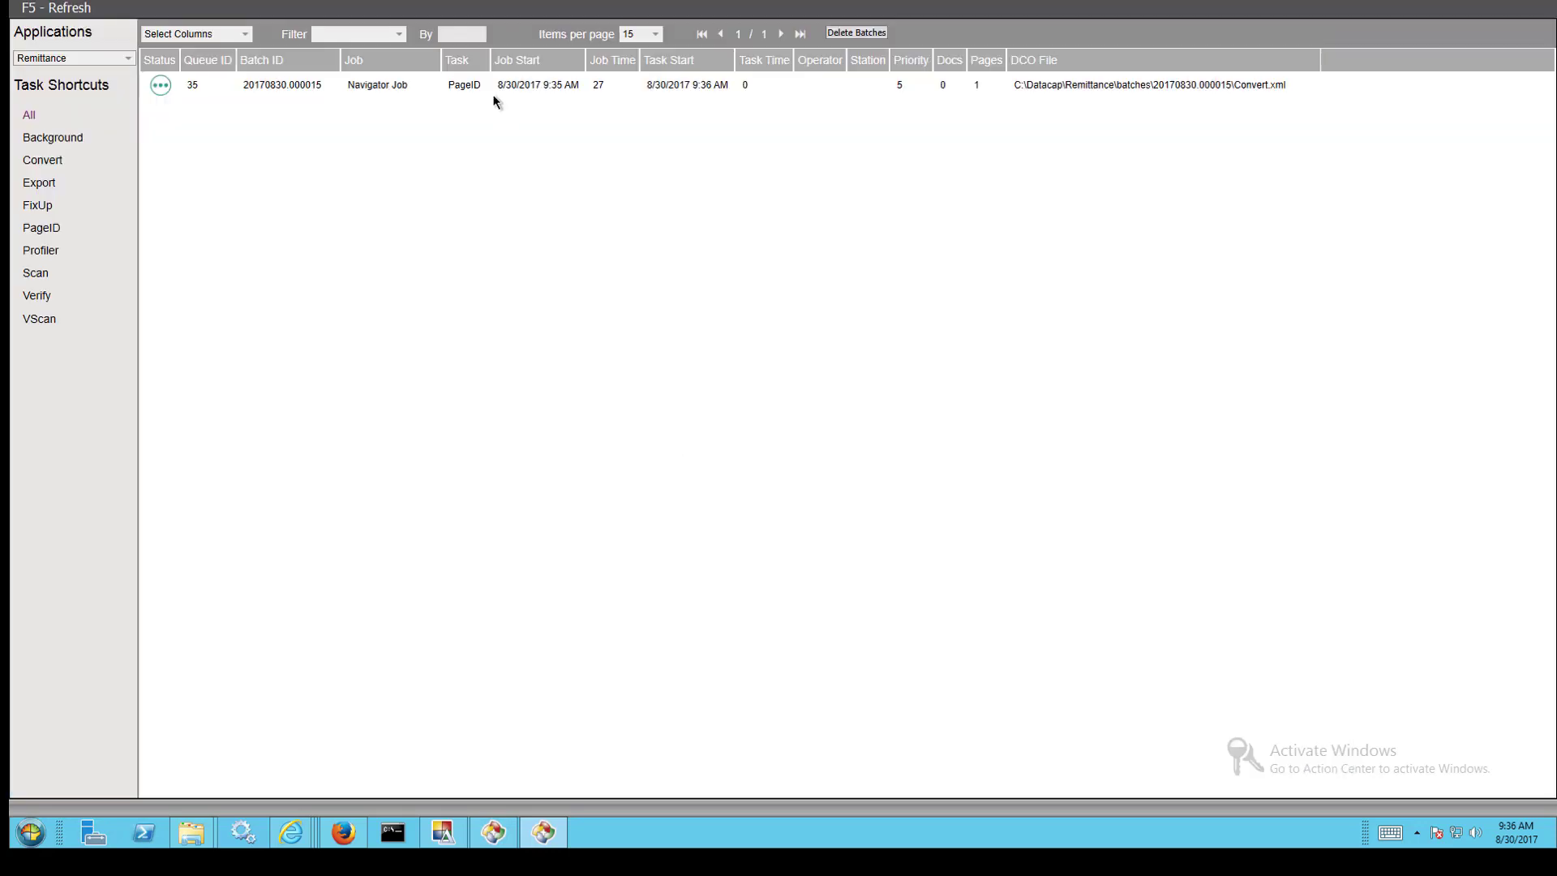
double_click(369, 84)
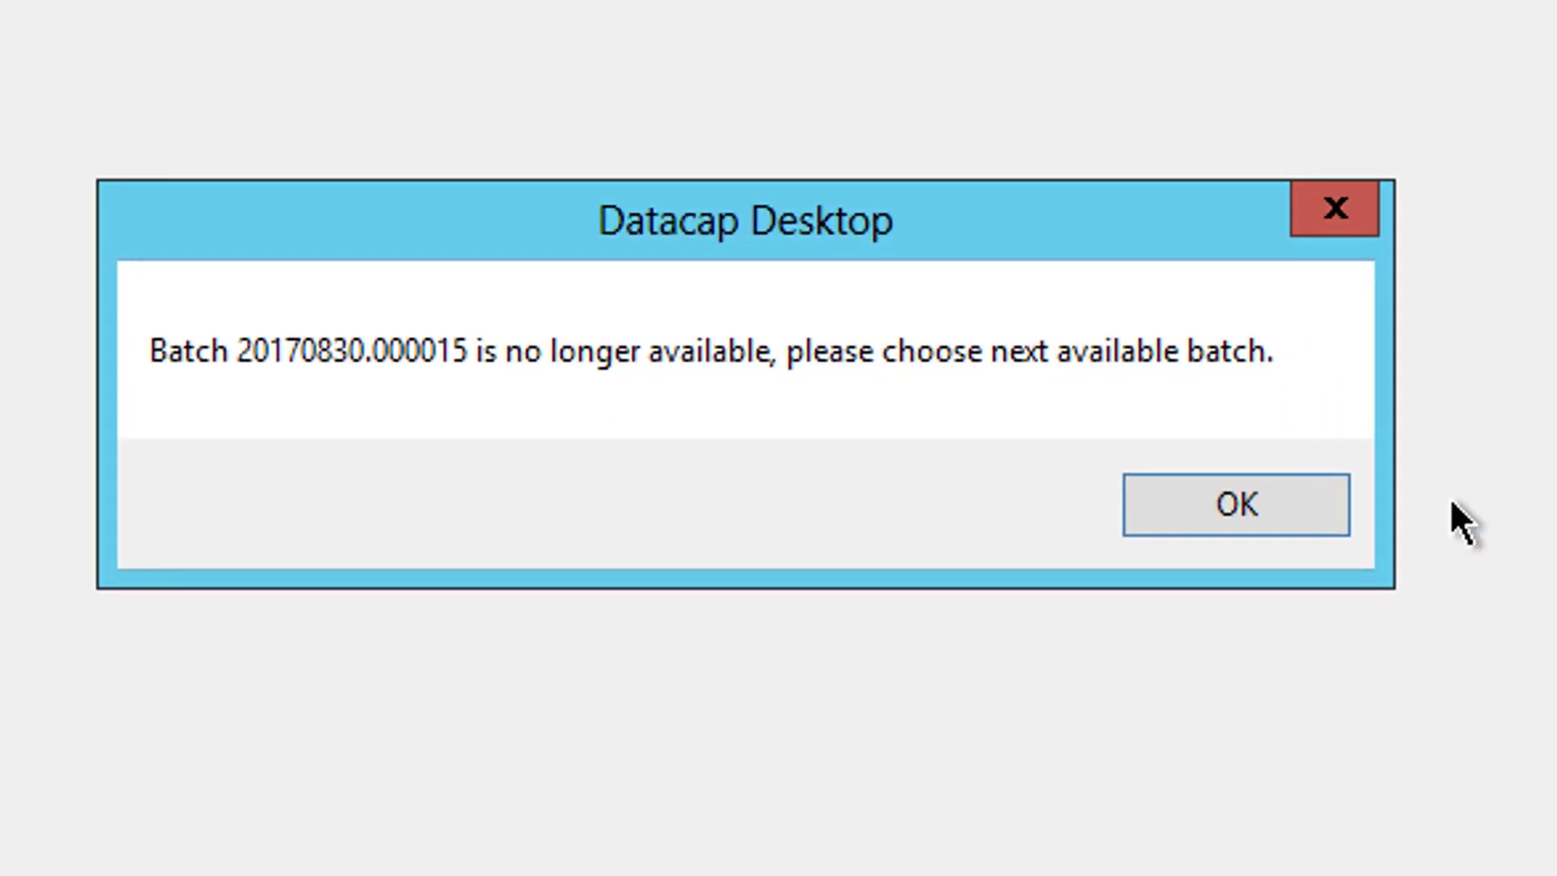
click(1289, 535)
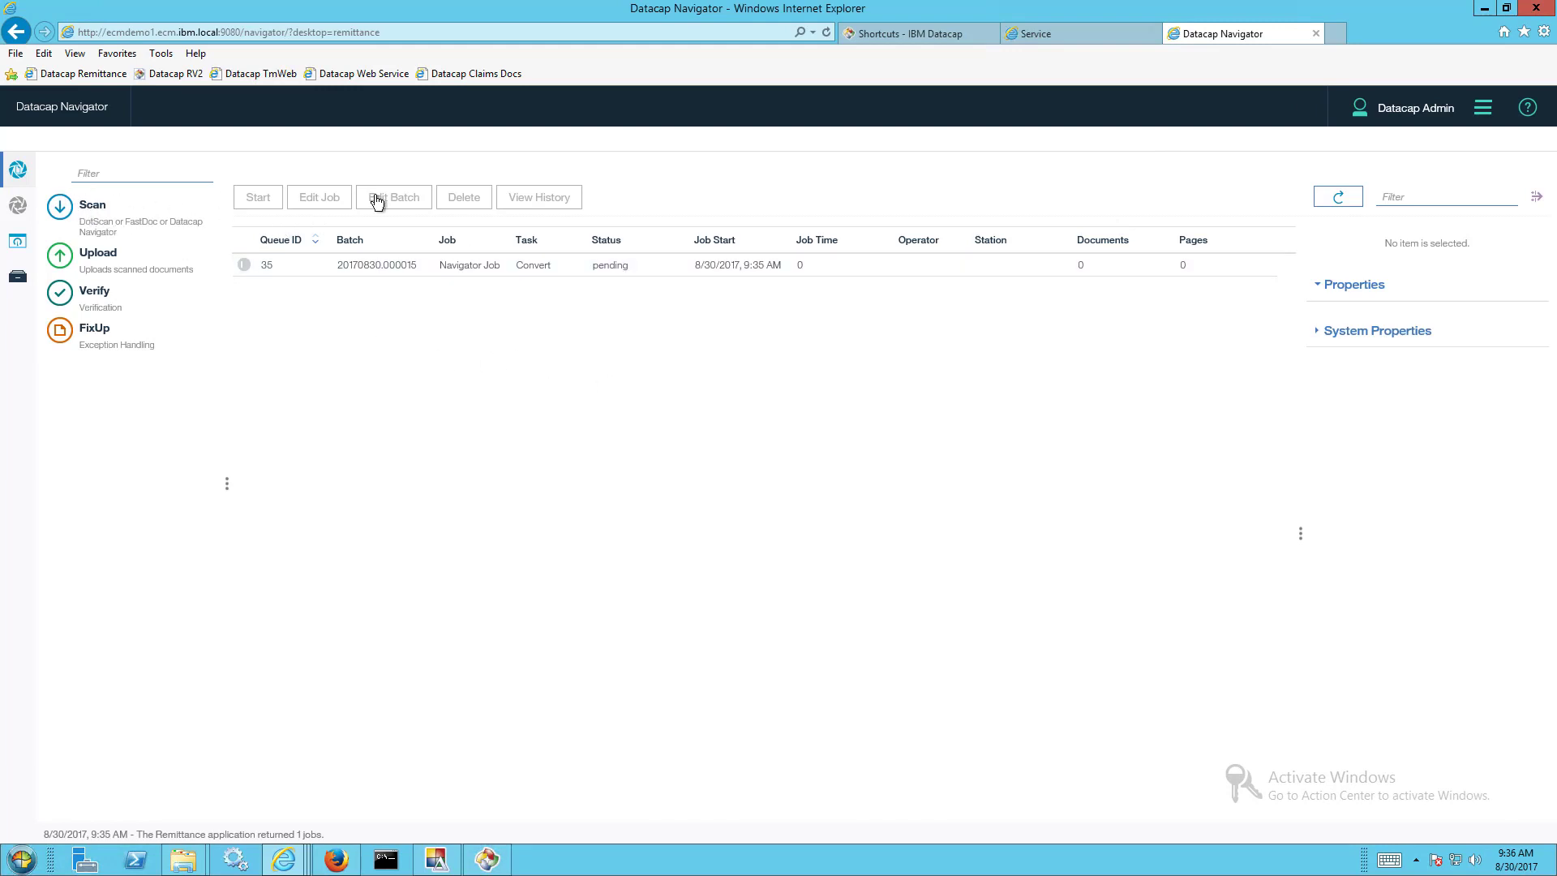
- Refresh the job list and view job 35's batch properties, closing them unchanged
click(1337, 197)
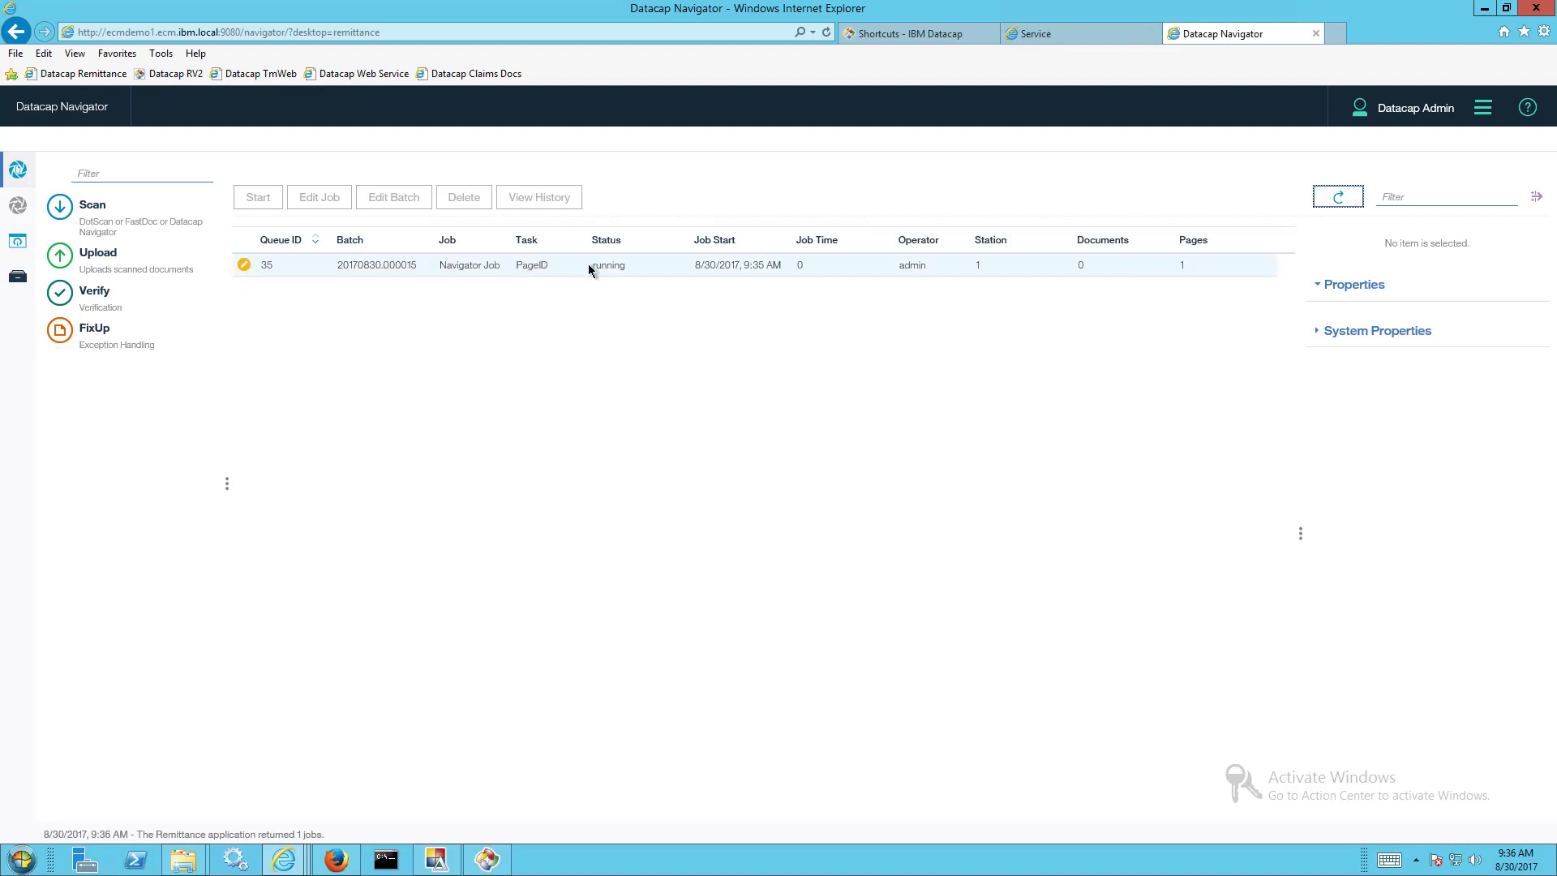
click(373, 264)
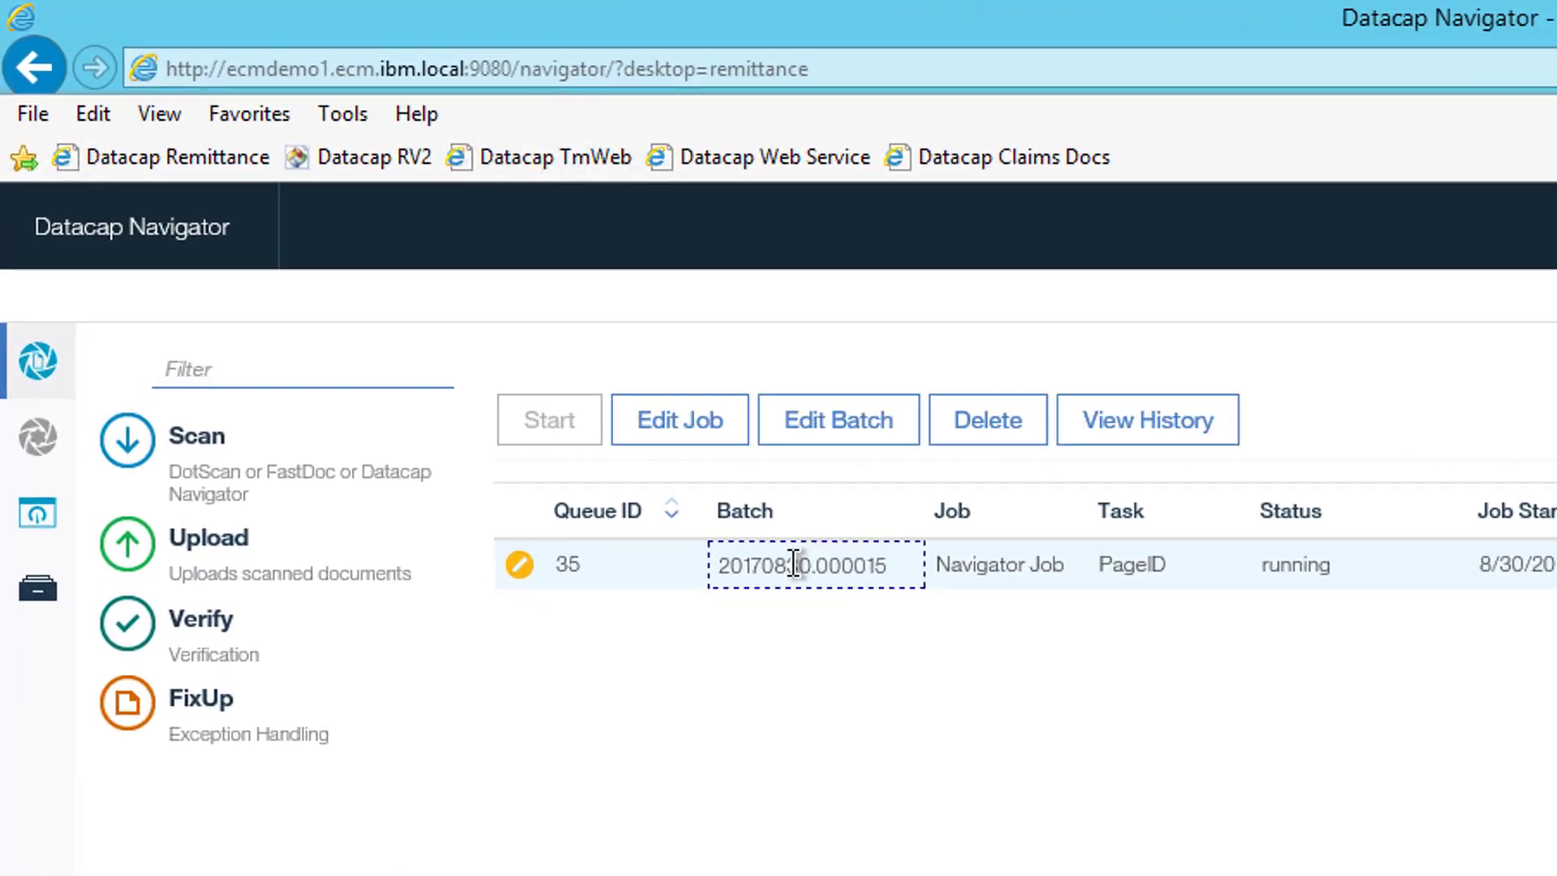
right_click(793, 563)
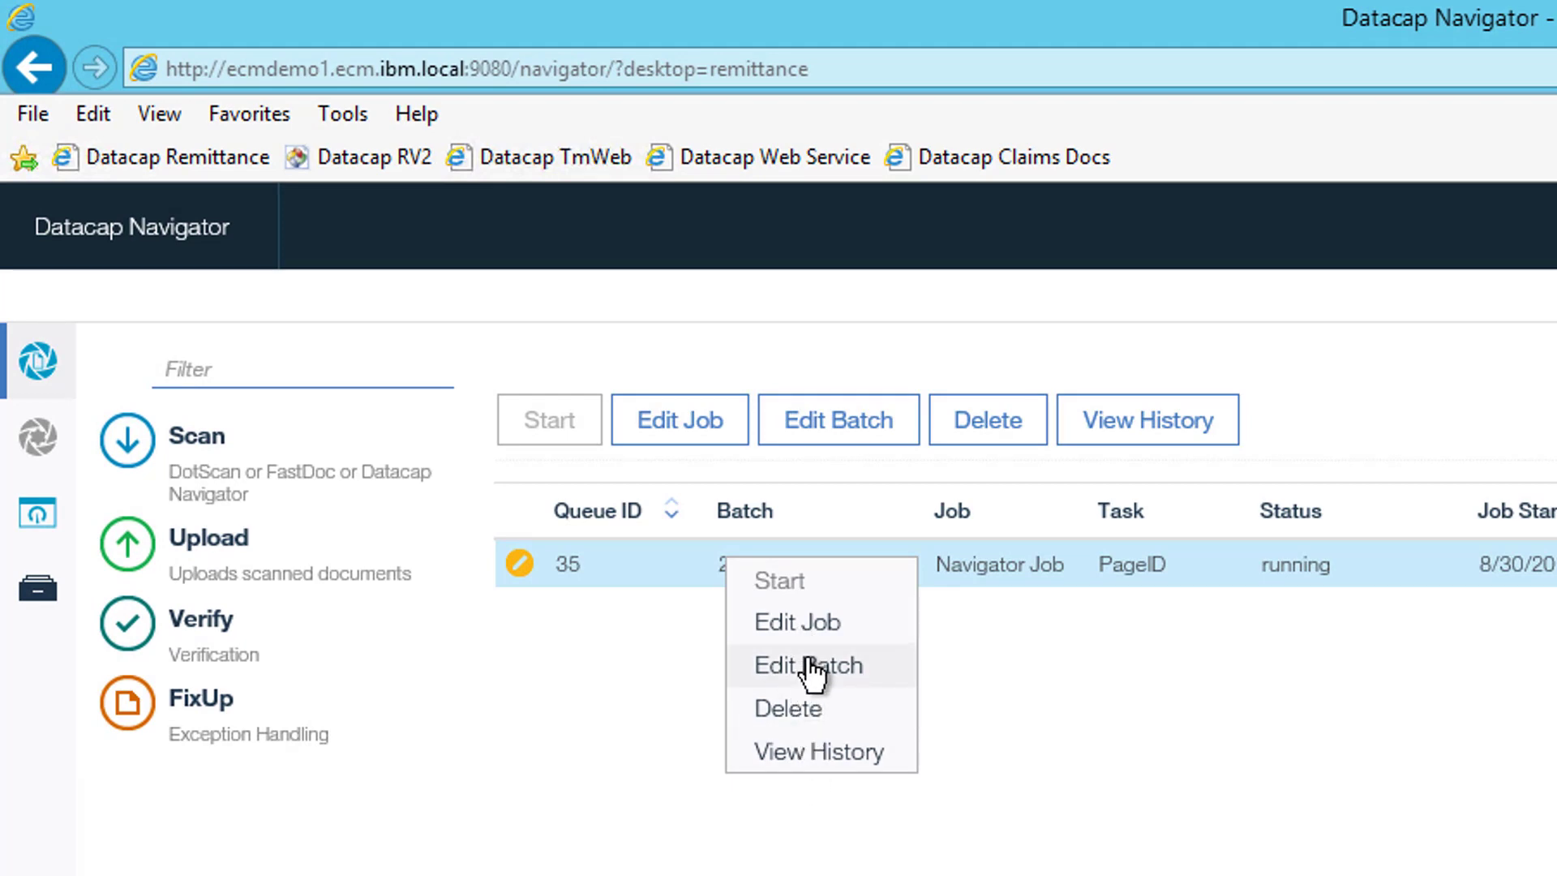
click(809, 663)
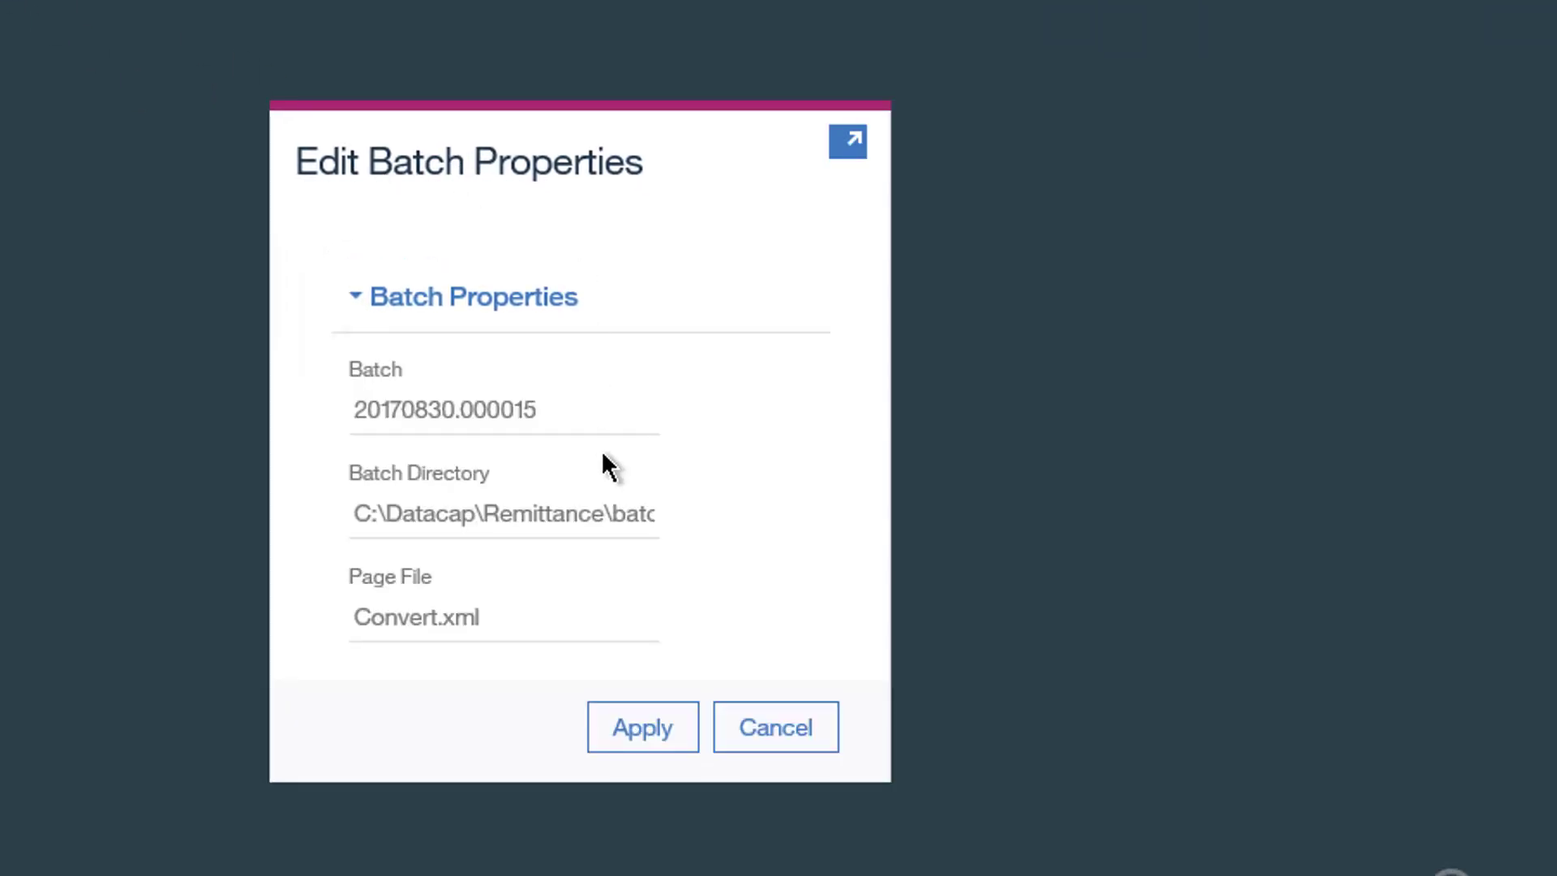
click(753, 730)
- Change job 35's status from running to pending in Edit Job and apply it
right_click(637, 387)
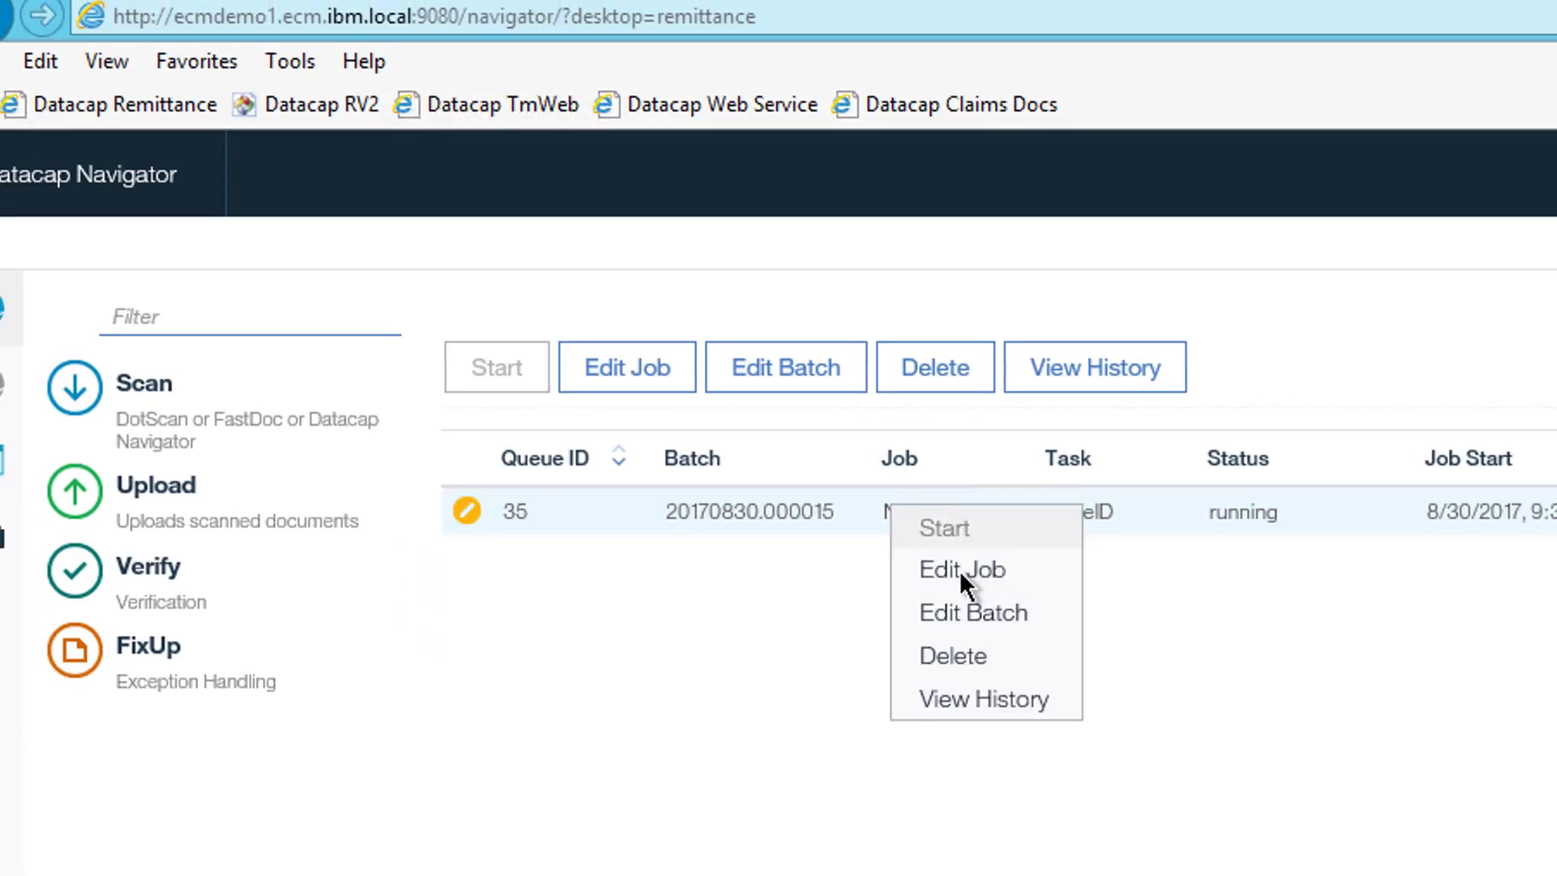
right_click(1221, 507)
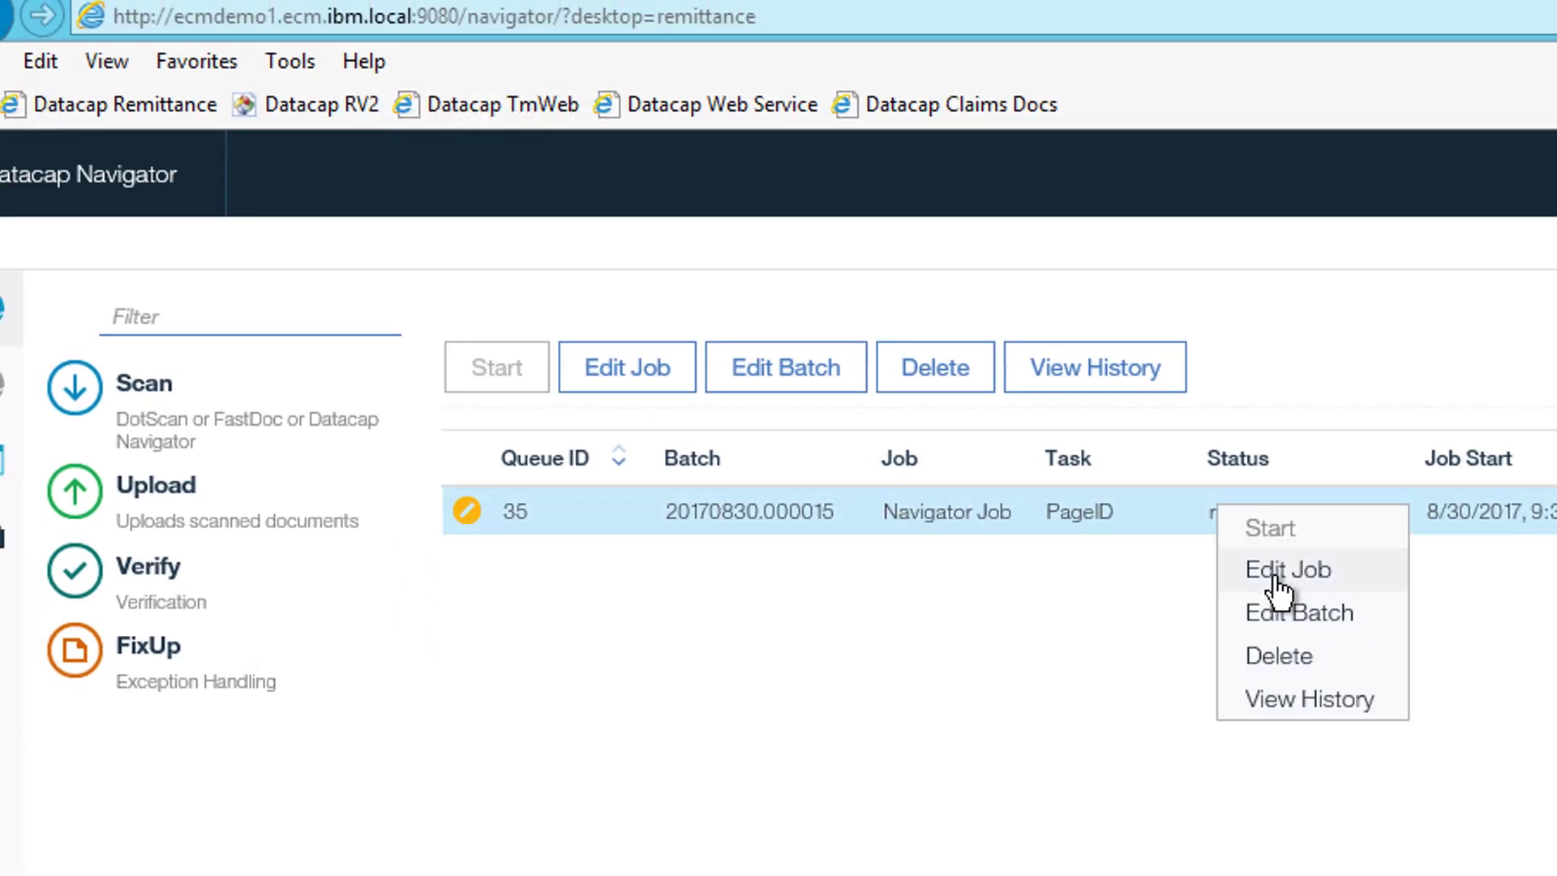
click(1277, 572)
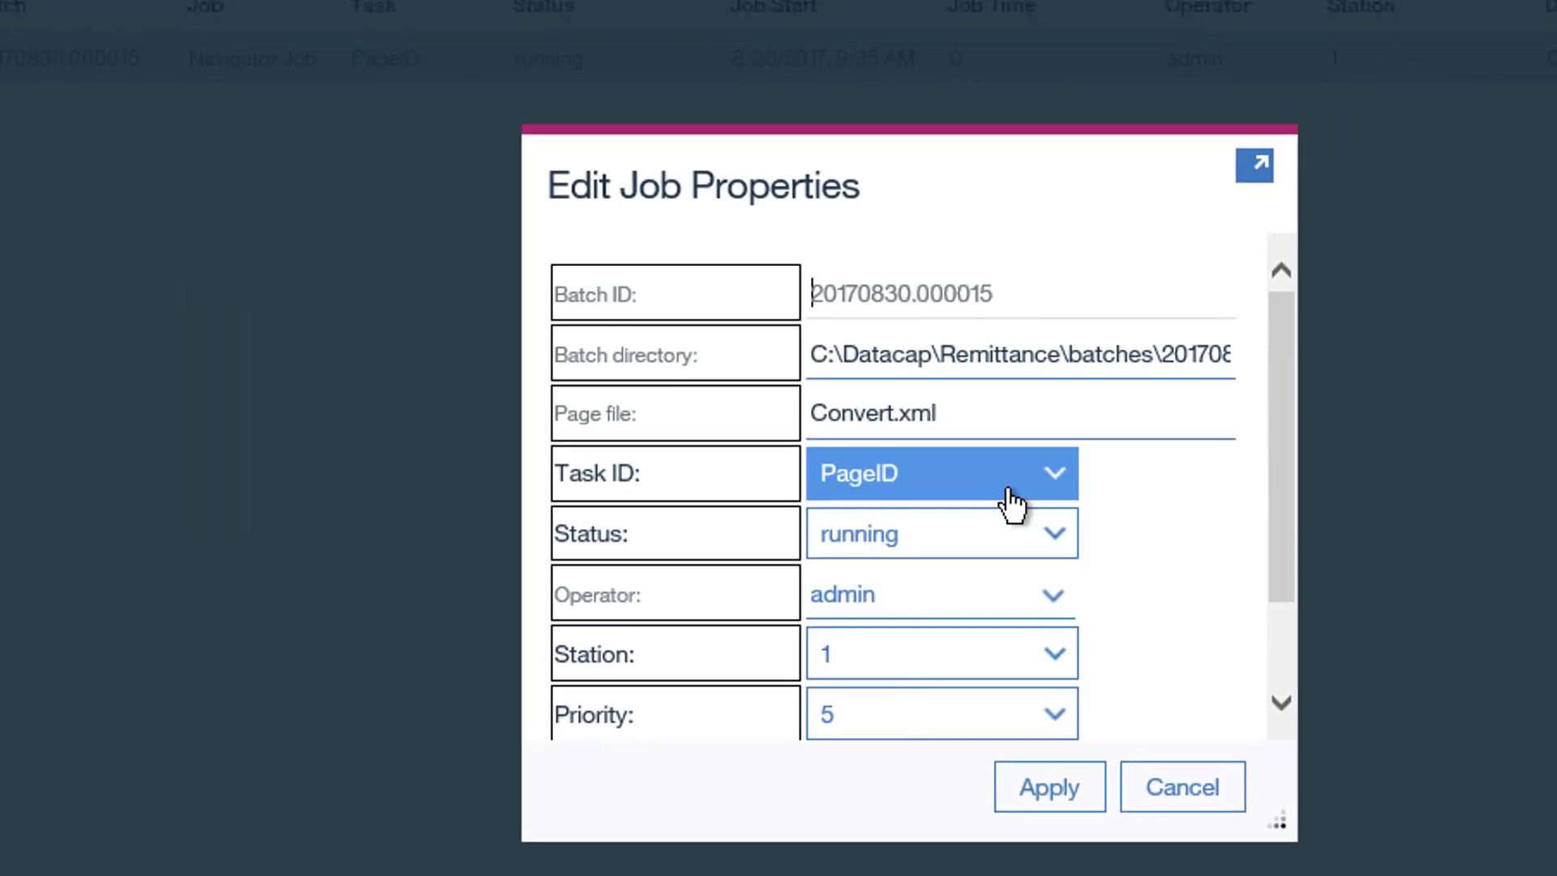
click(1050, 539)
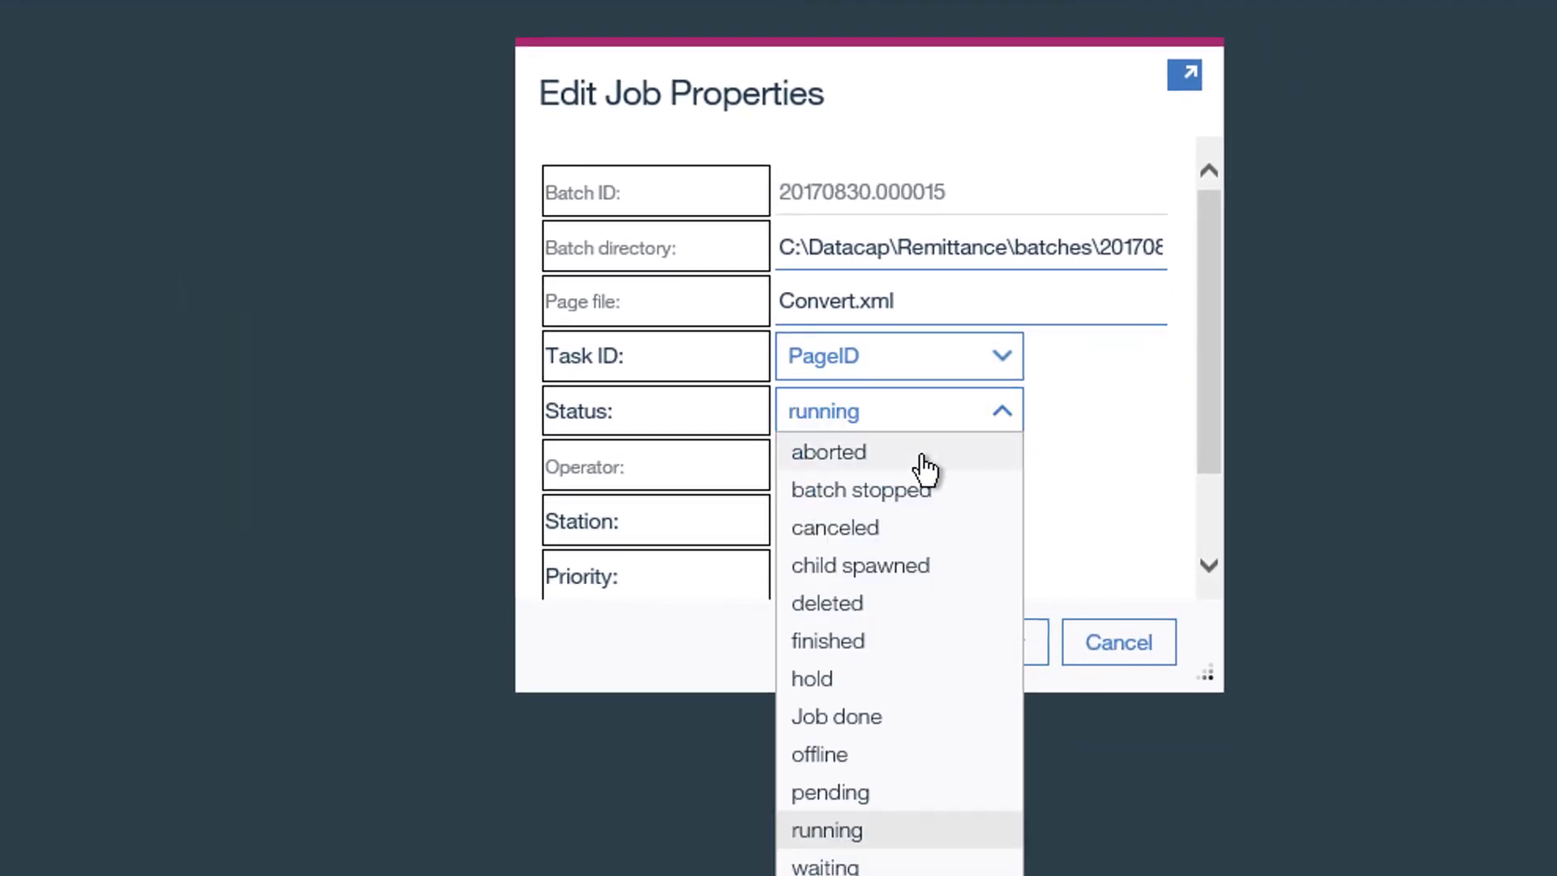
click(839, 793)
click(997, 645)
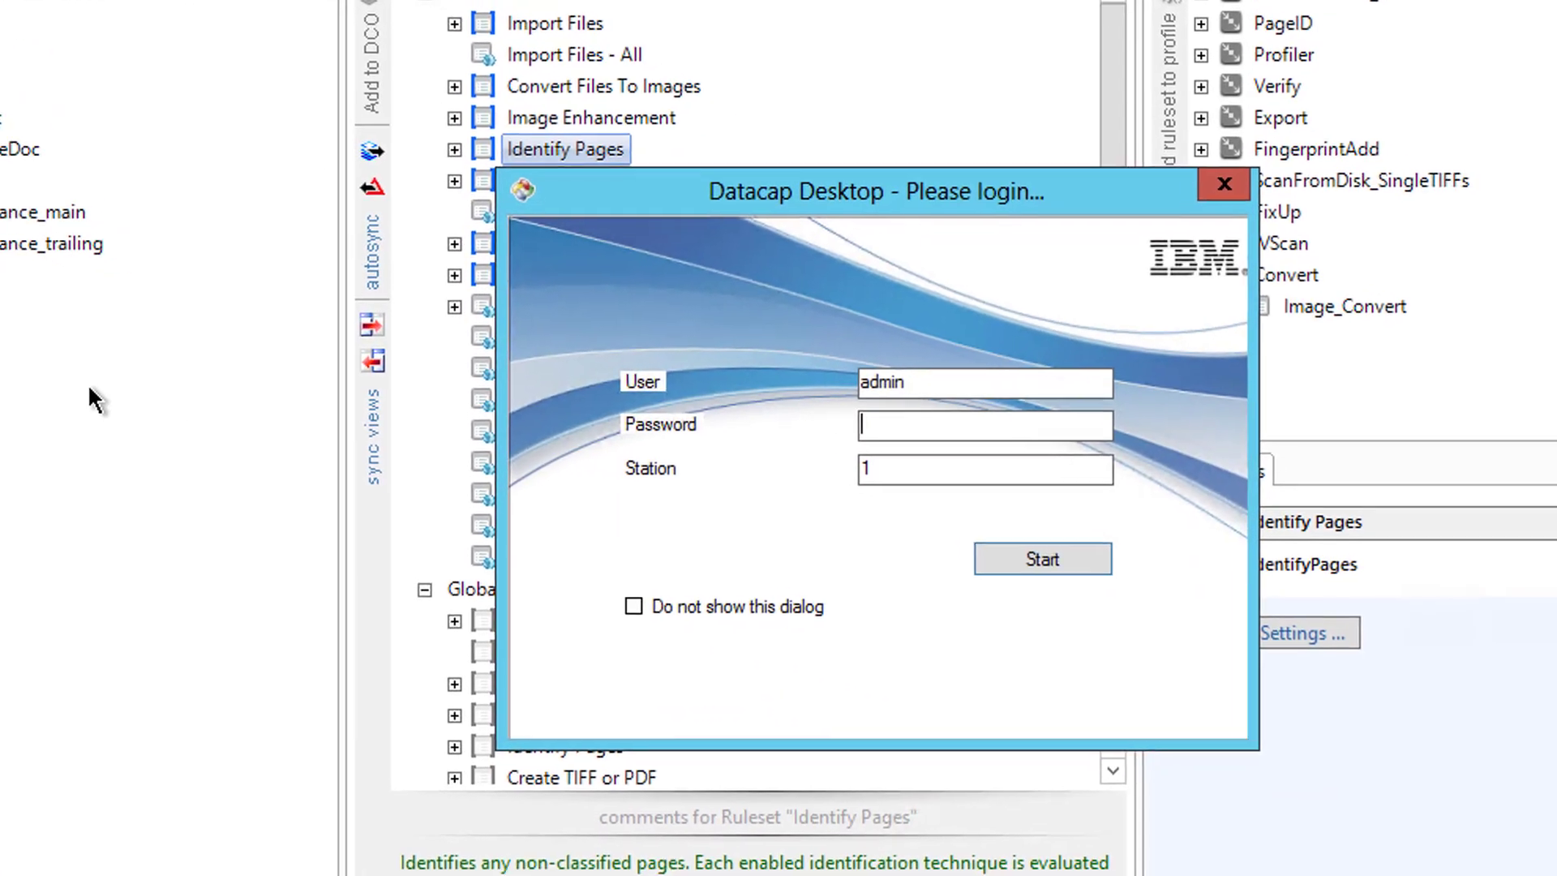
- Sign in as admin, run PageID on the Navigator Job, and acknowledge the batch-finished message
text(admin)
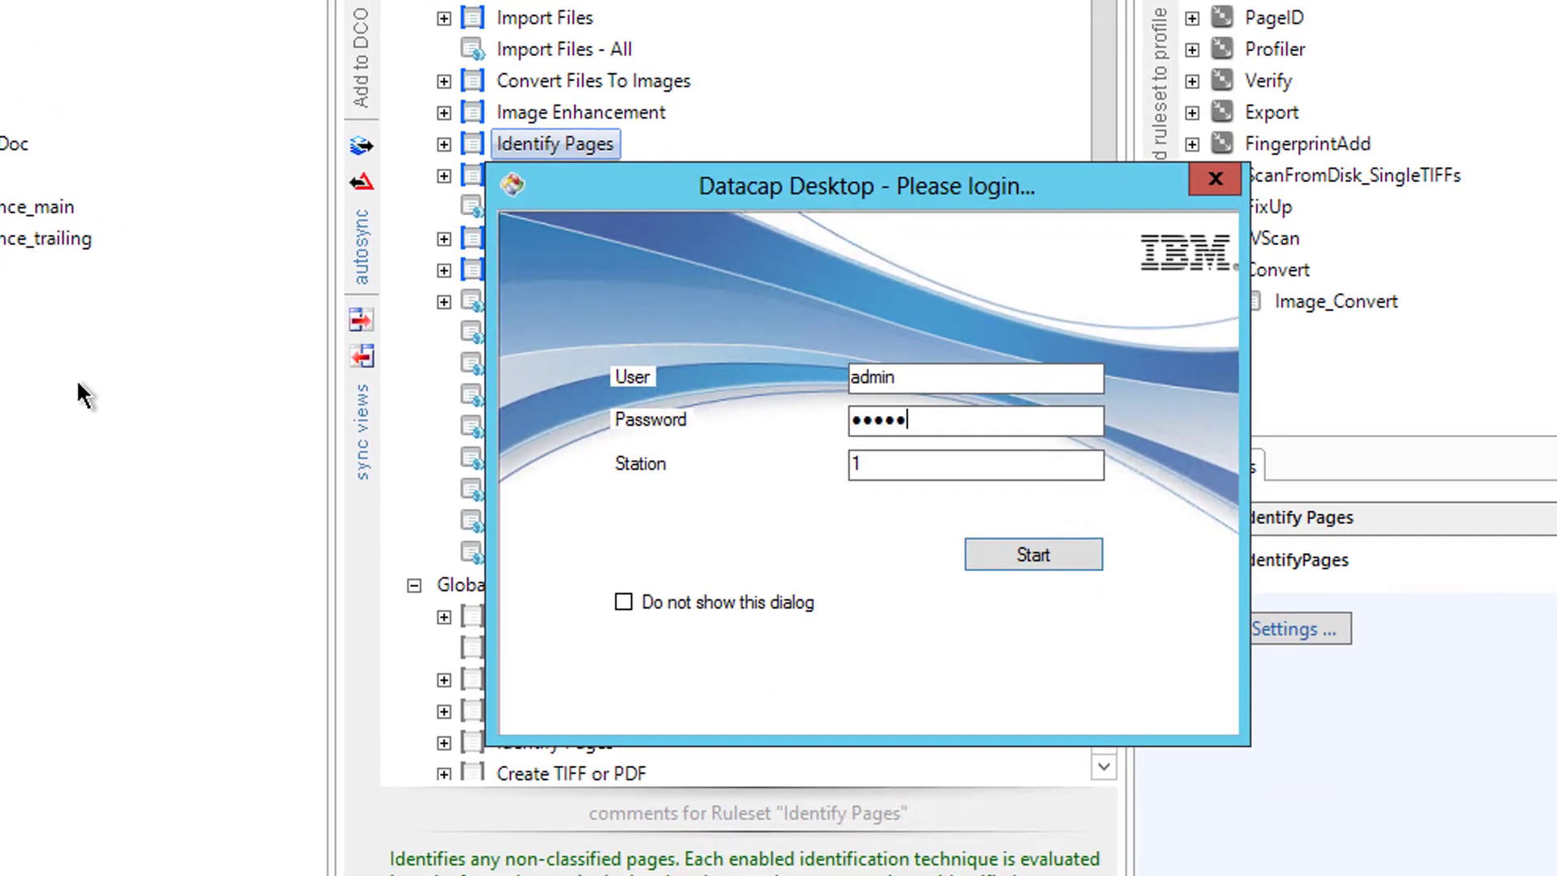
key(Return)
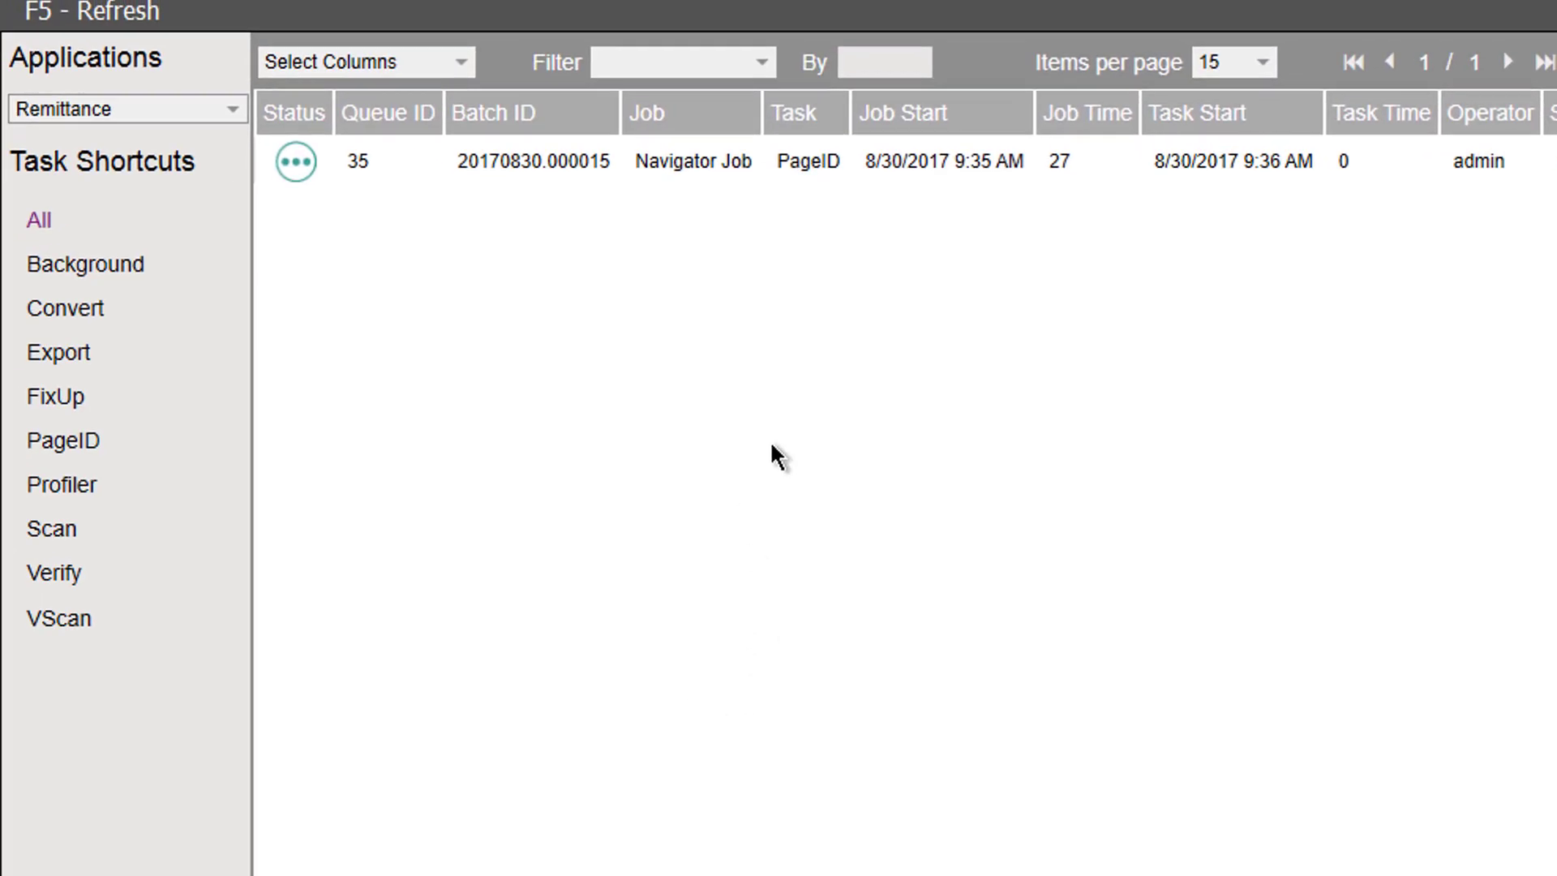
double_click(662, 161)
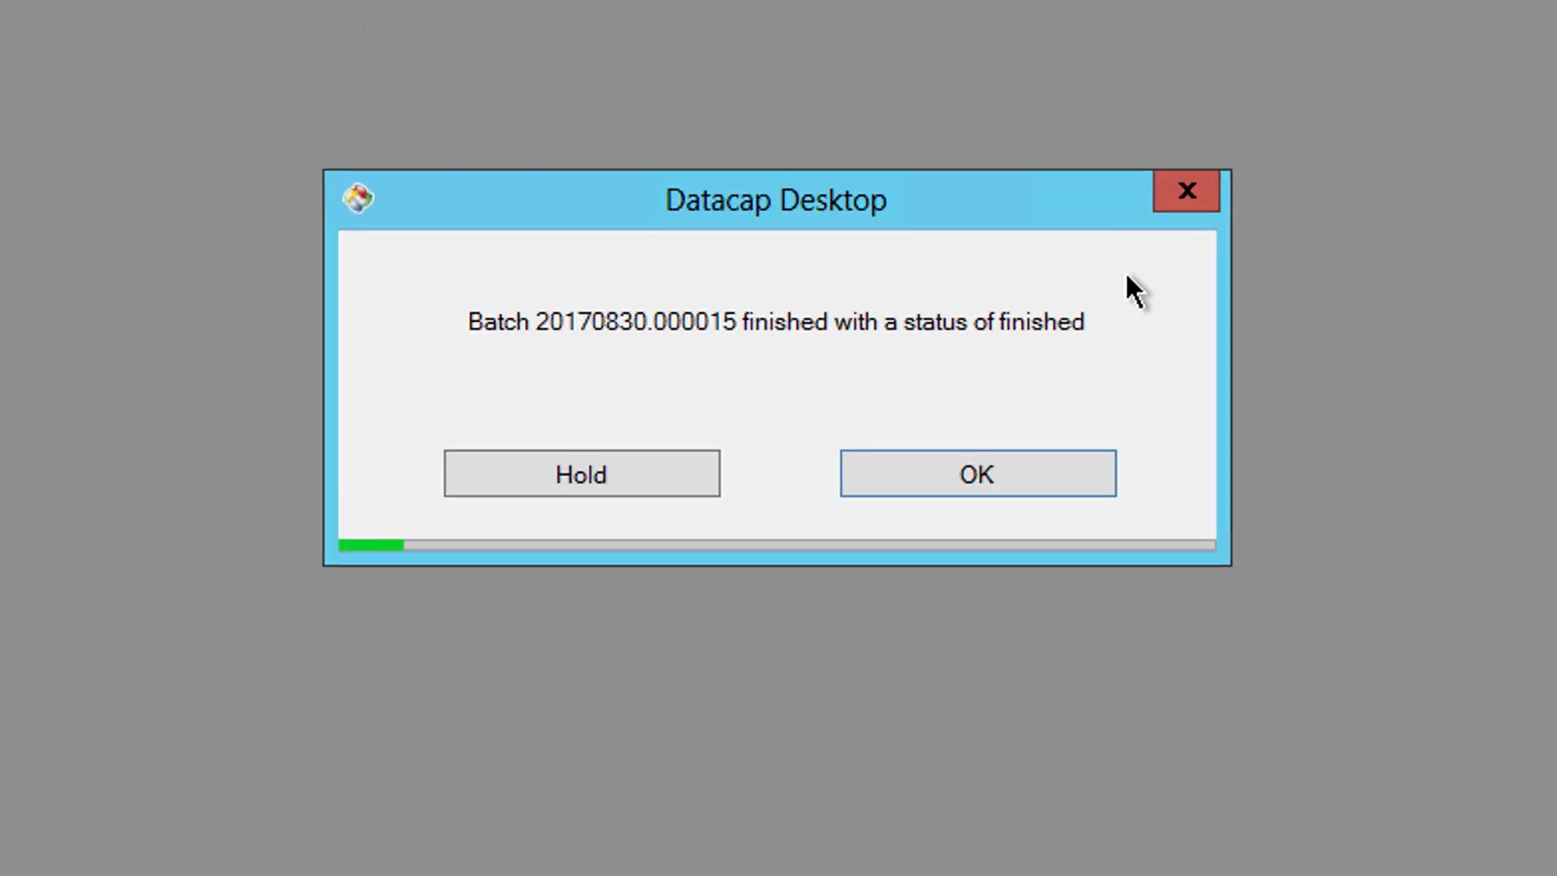
click(939, 475)
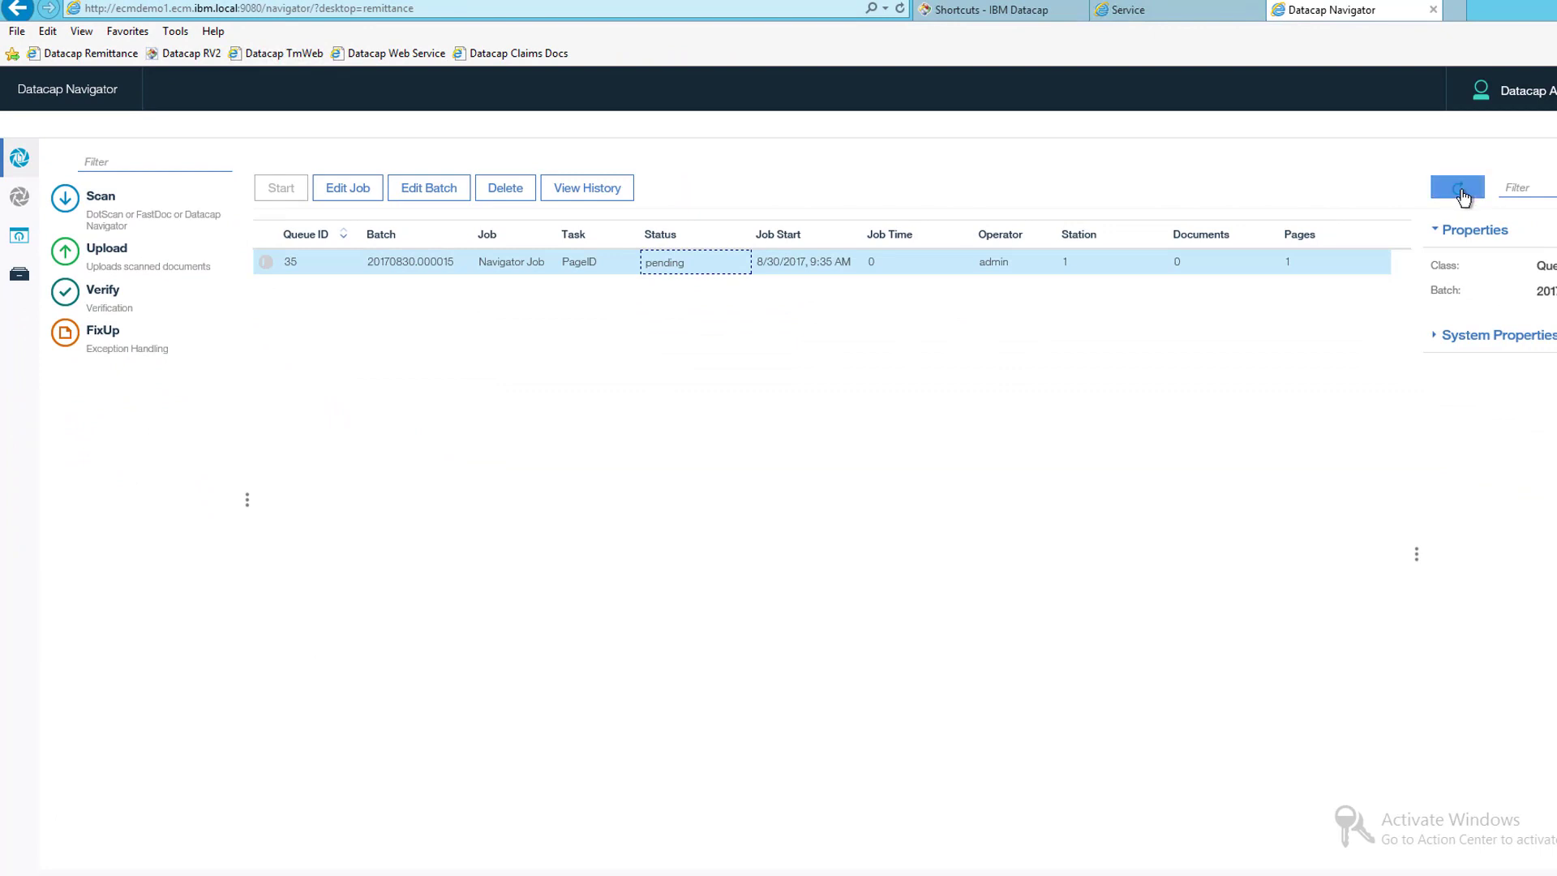
- Open Verify job 36 and widen the field details panel for review
click(1457, 187)
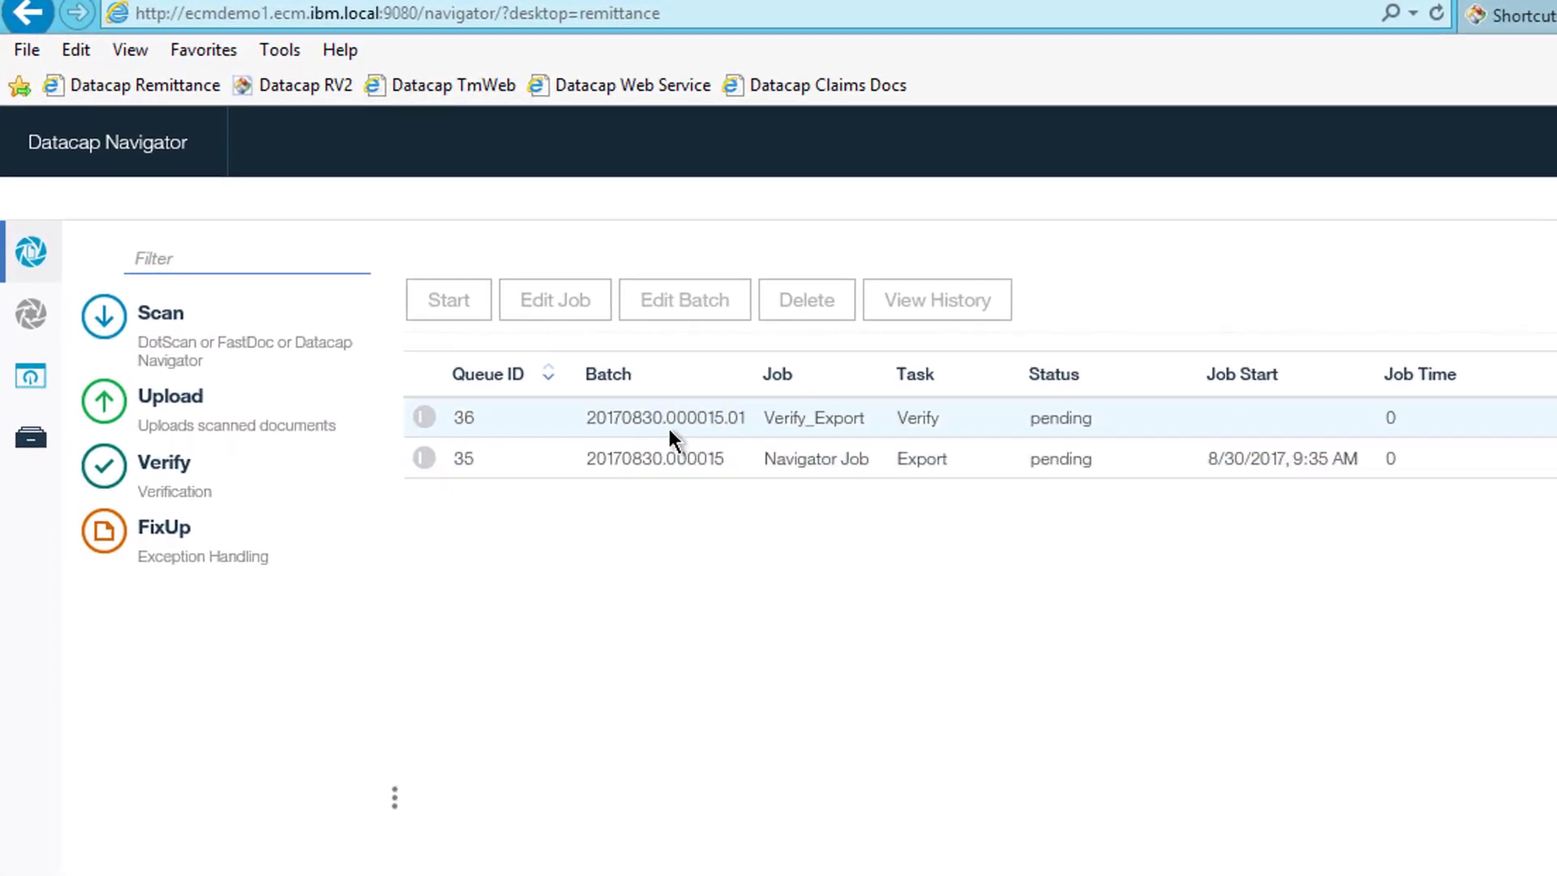
double_click(665, 420)
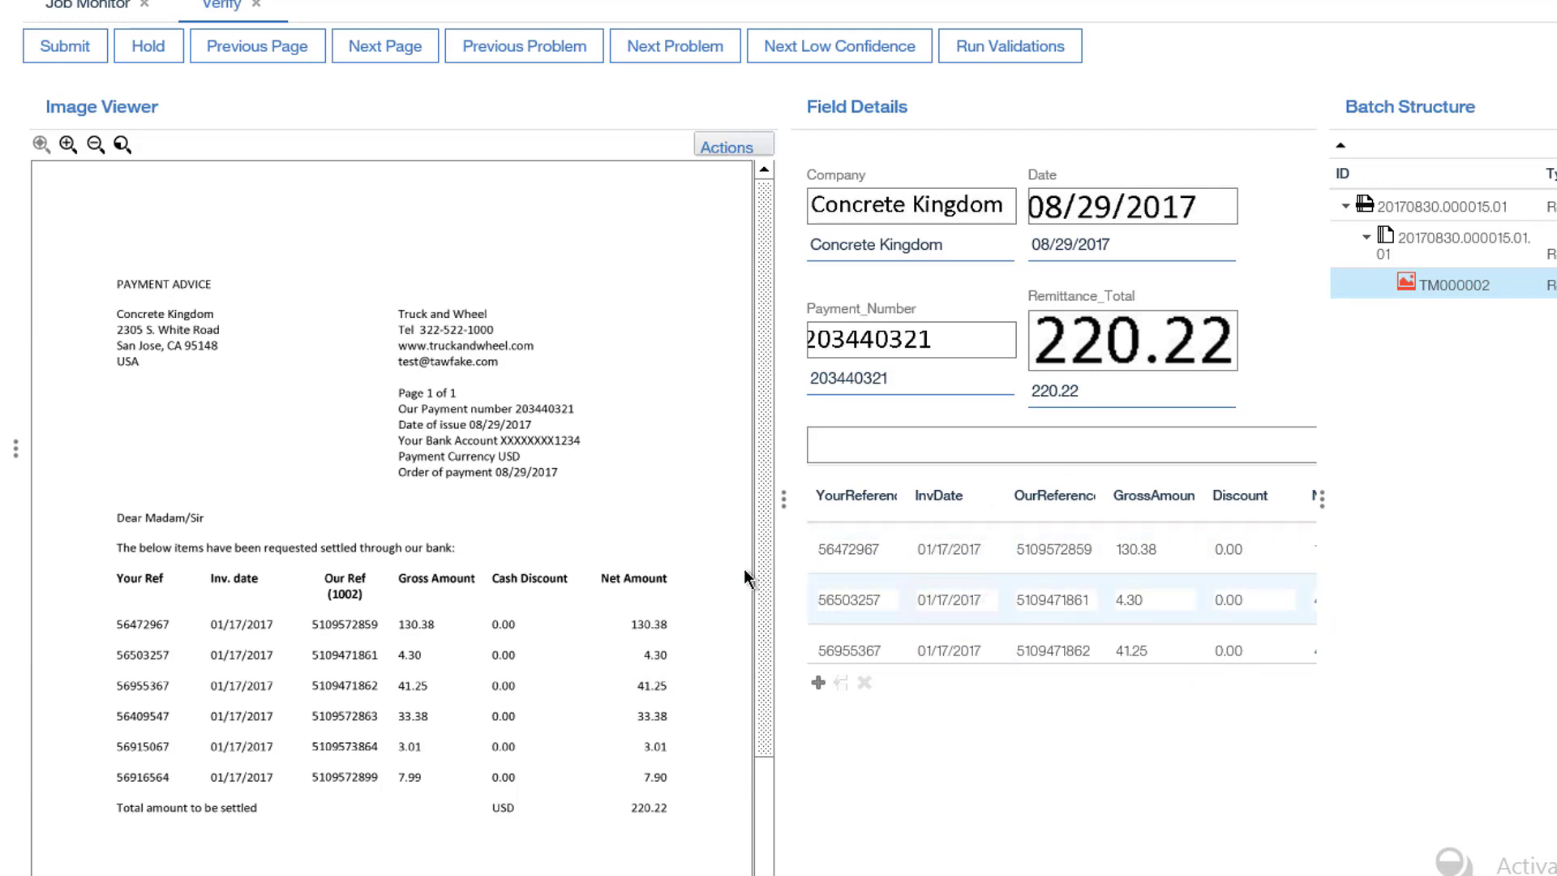
drag(784, 520, 663, 512)
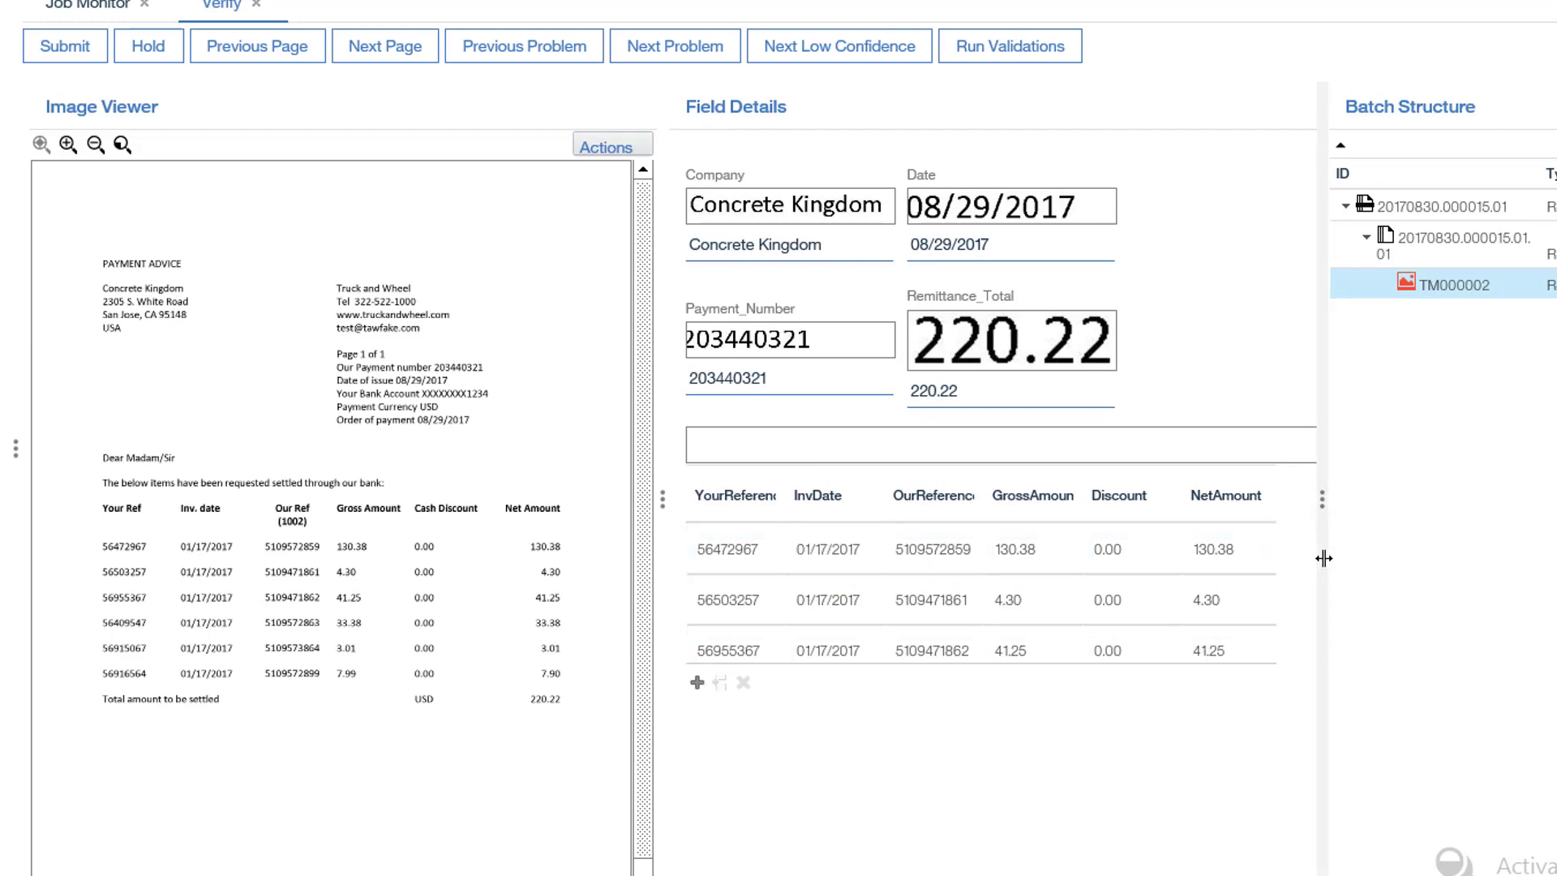
drag(1469, 543, 1473, 539)
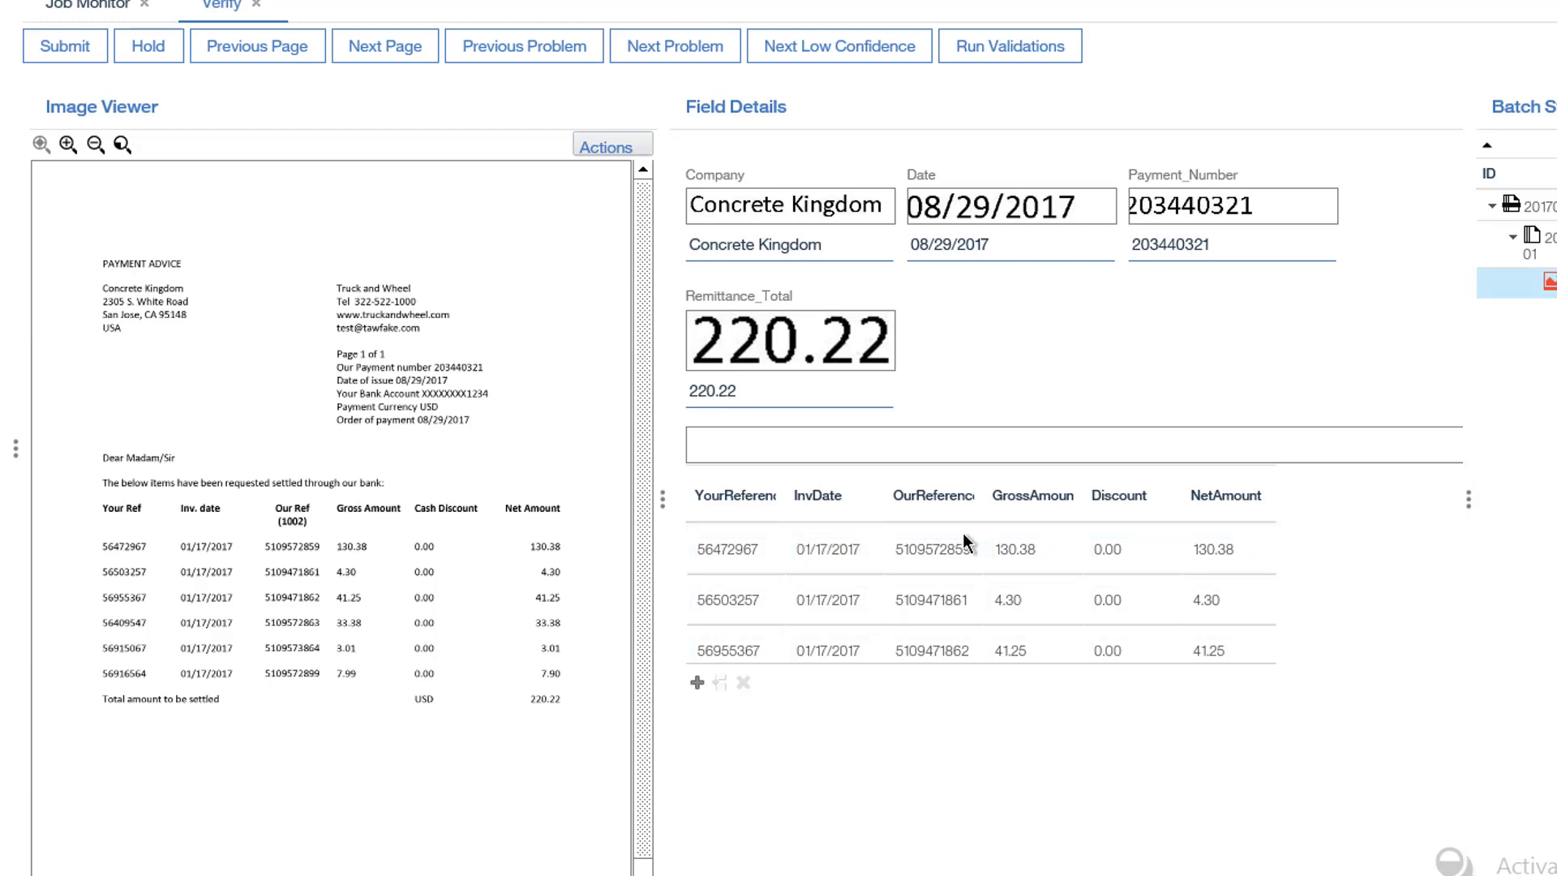
- Check line items 56955367 and 56472967, then submit the verified batch
click(861, 548)
key(Down)
key(Down)
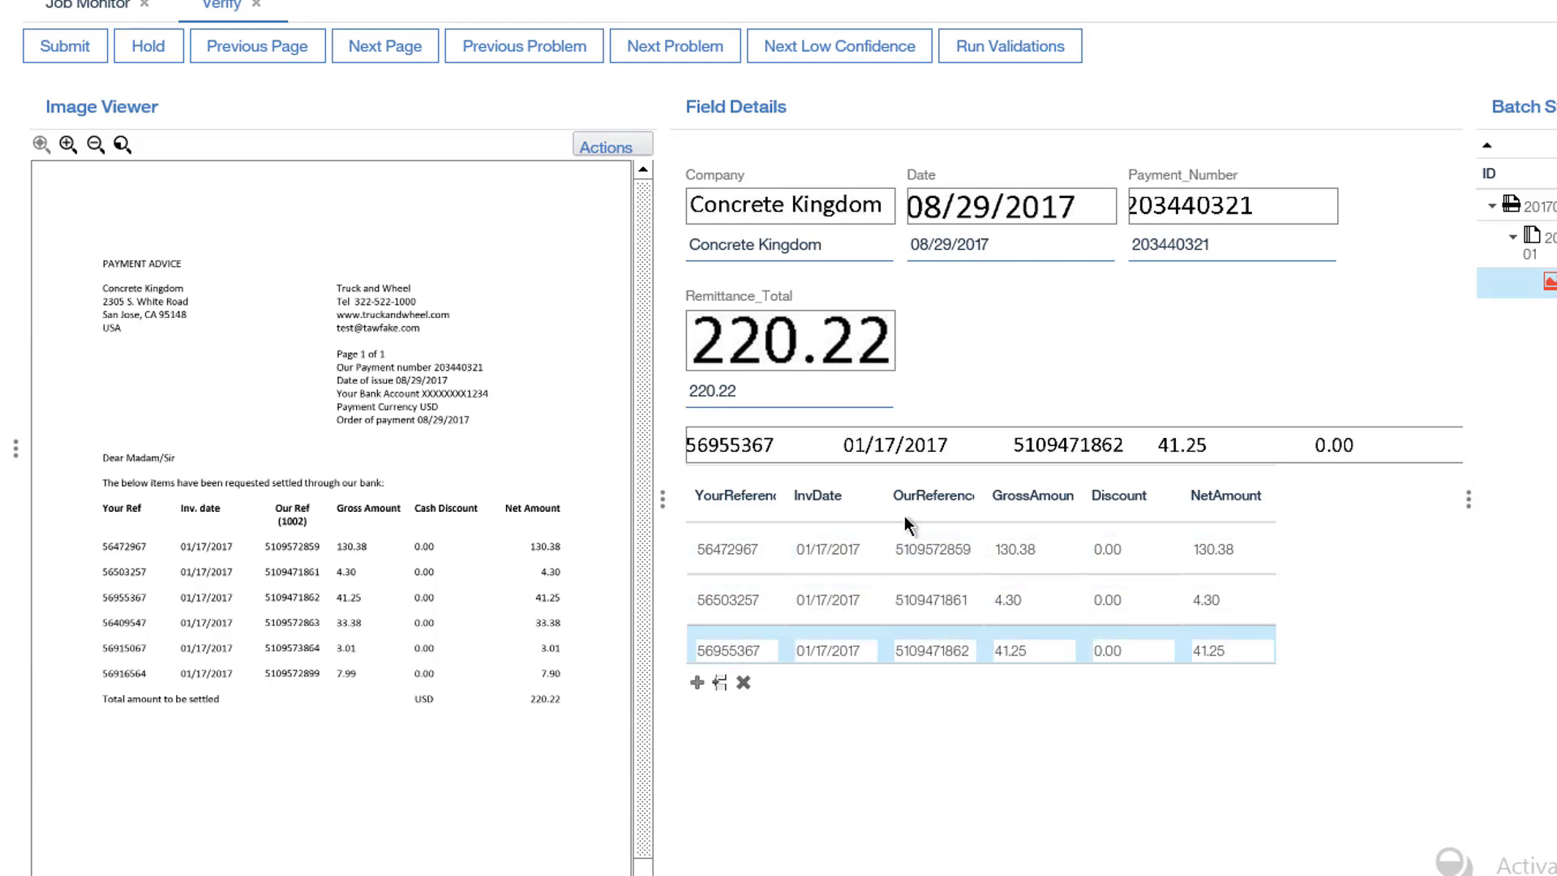
click(836, 548)
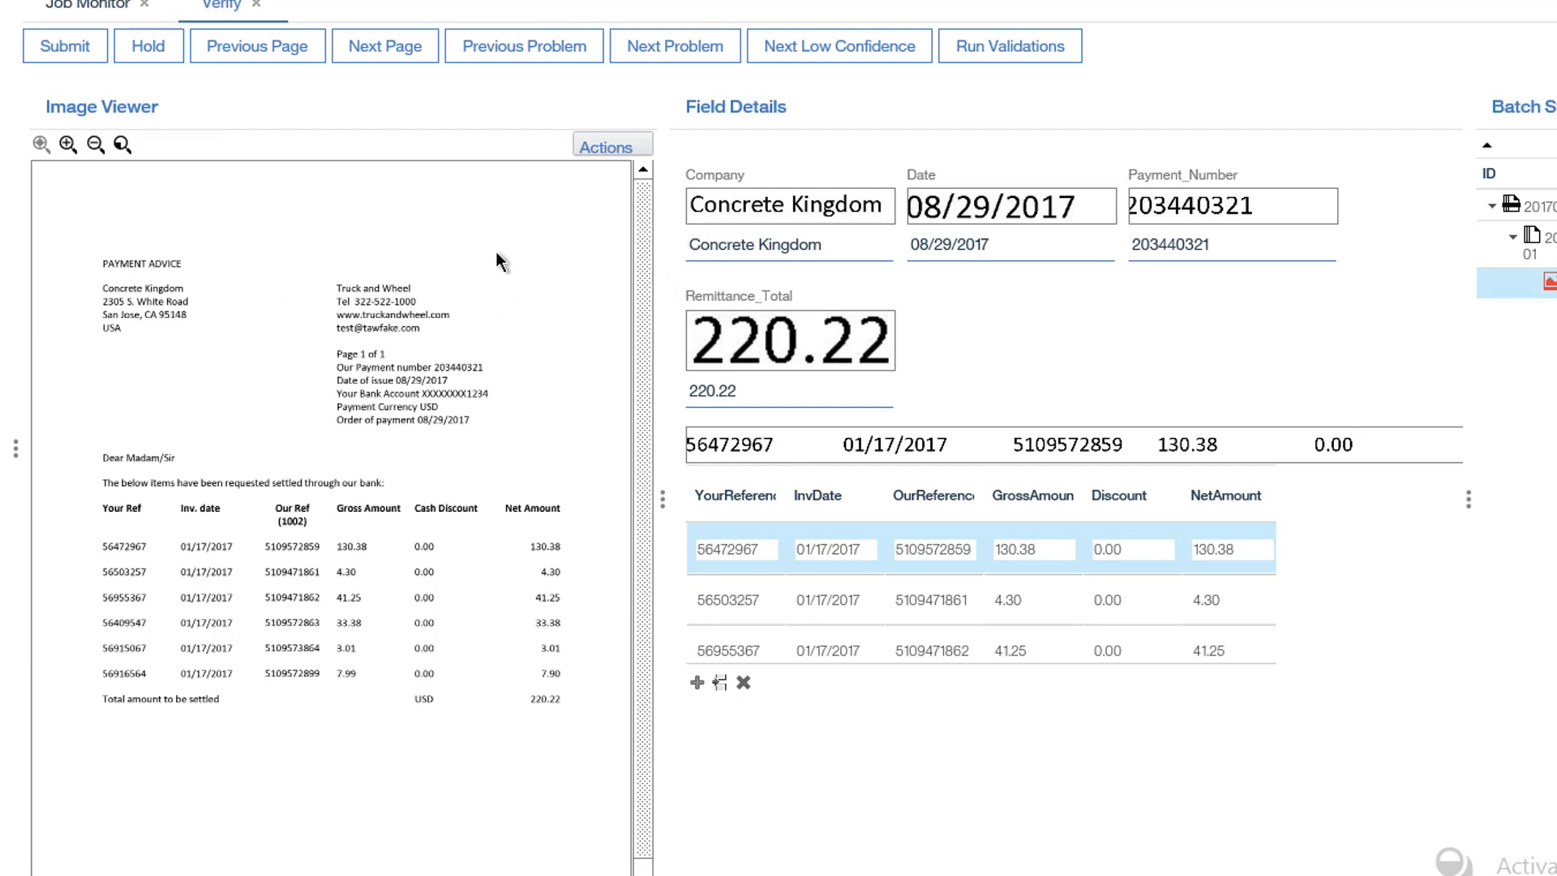
click(81, 57)
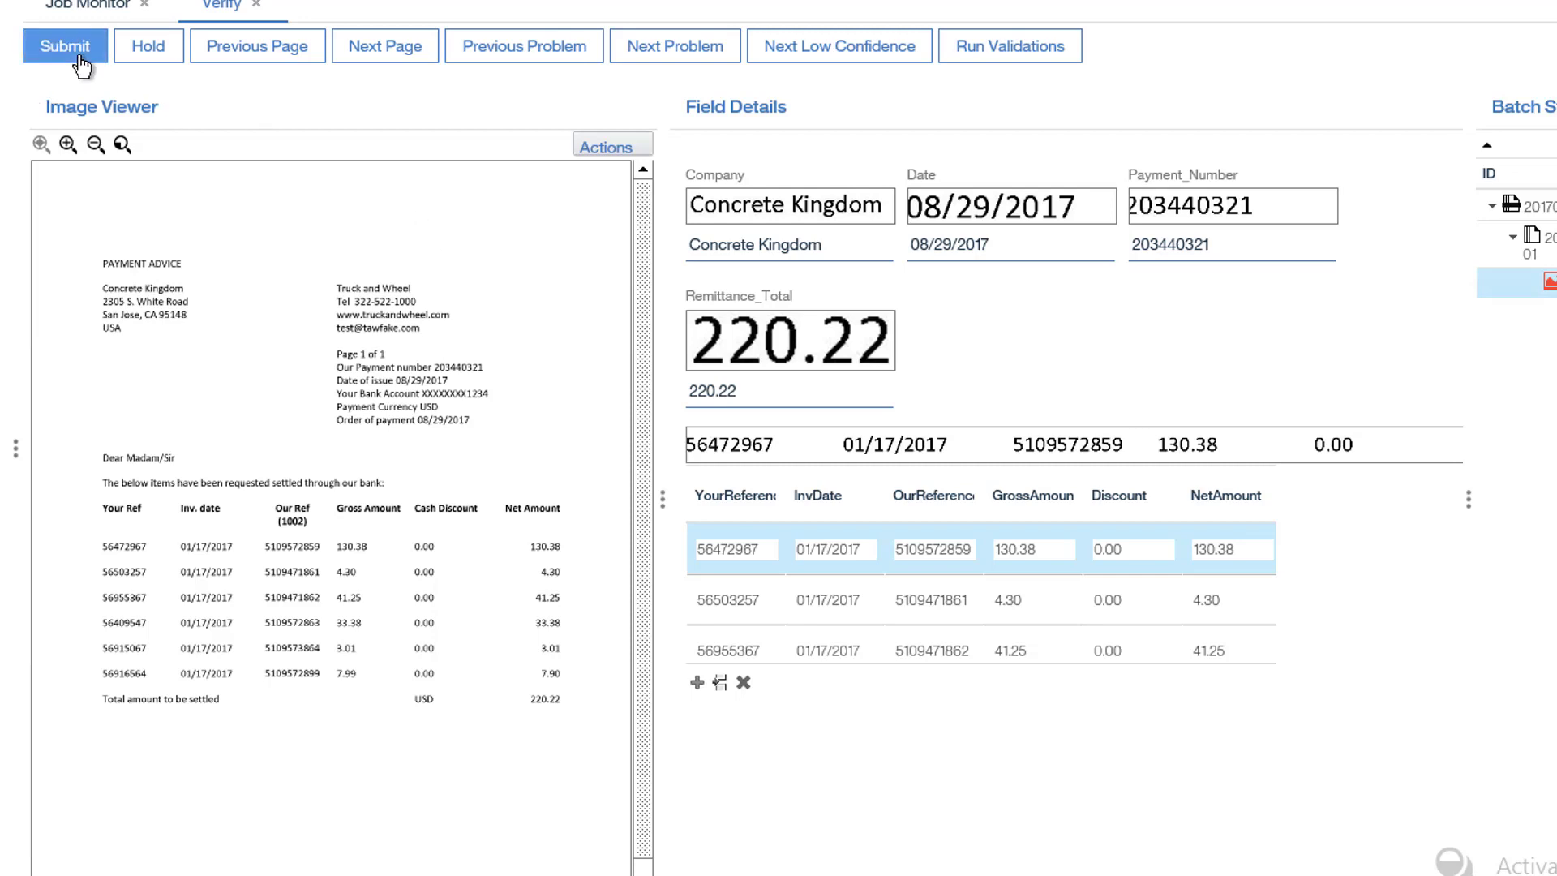